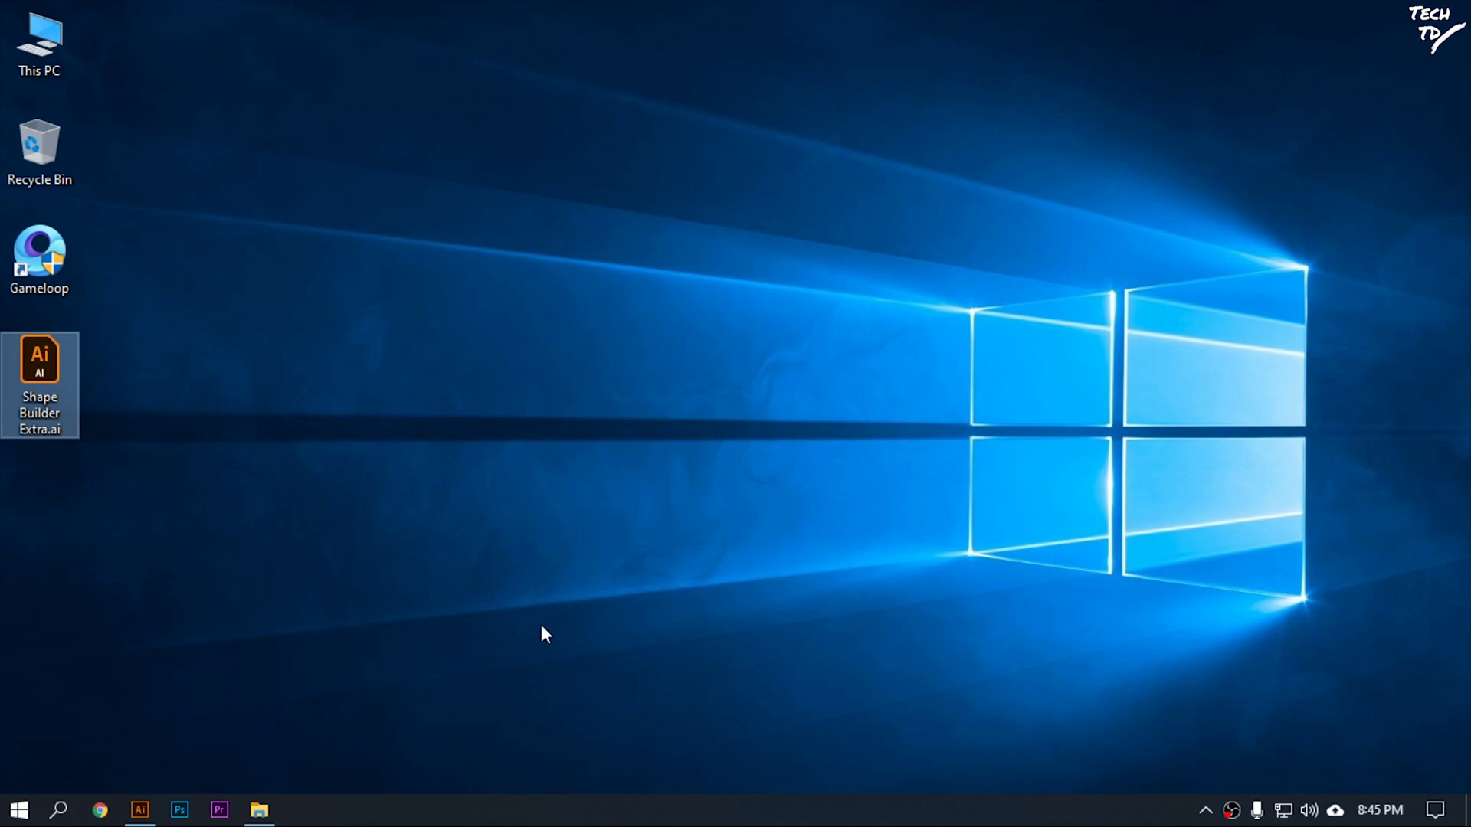
Step: Switch to Adobe Illustrator and draw a circle about 537 px in diameter on the upper part of the artboard
left_click(139, 809)
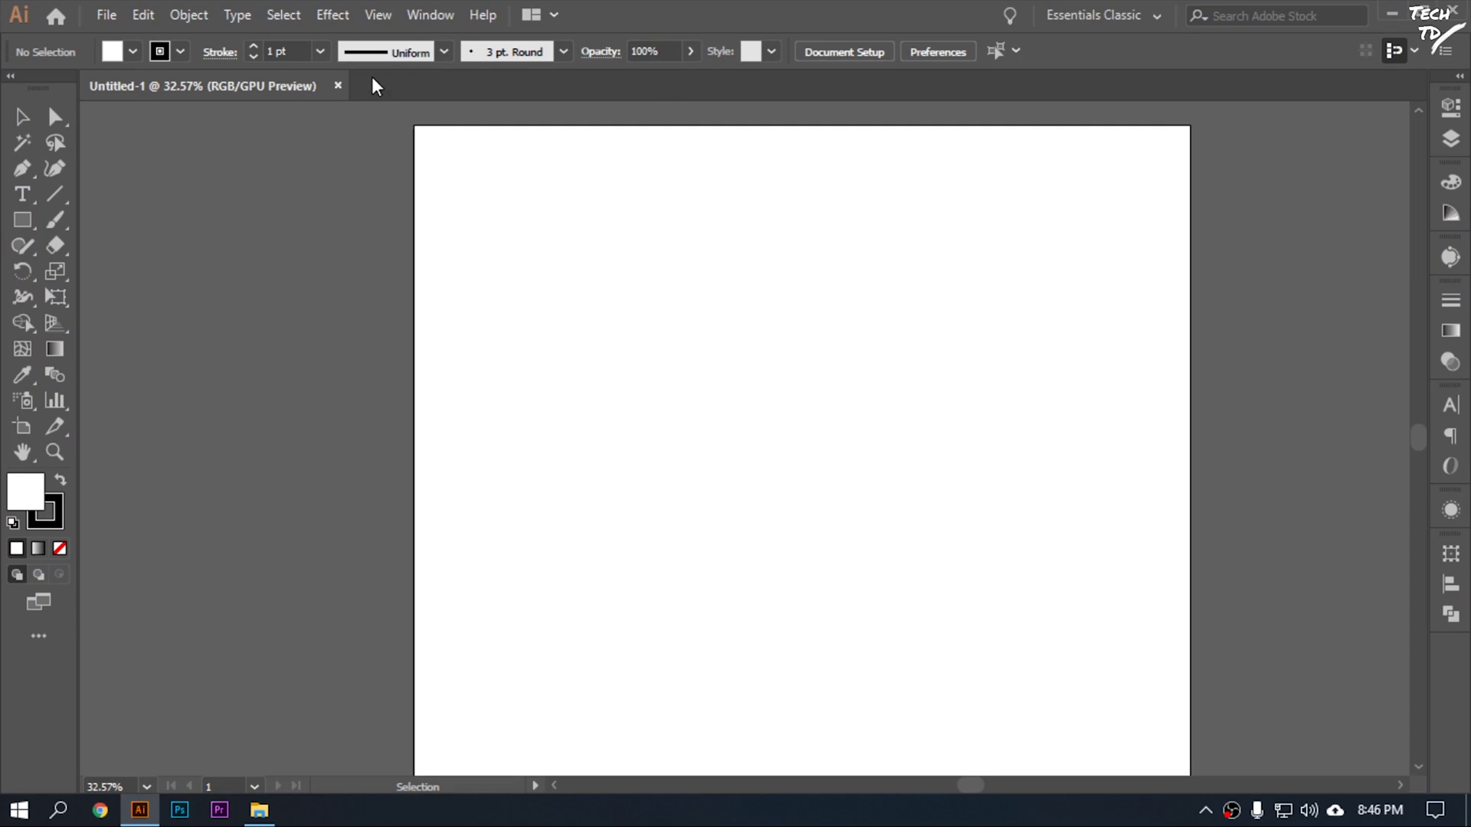
left_click(22, 220)
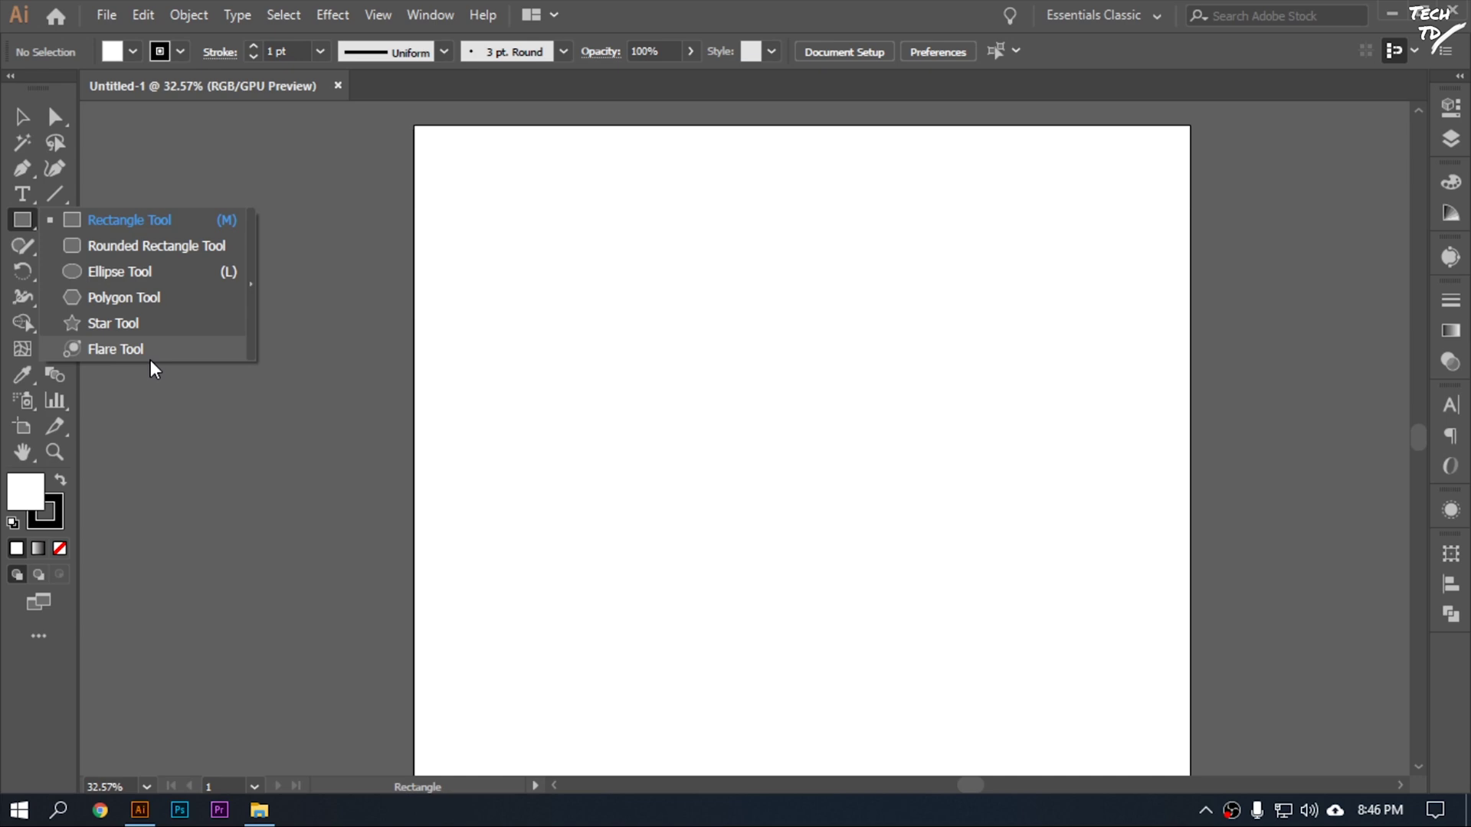
left_click(135, 278)
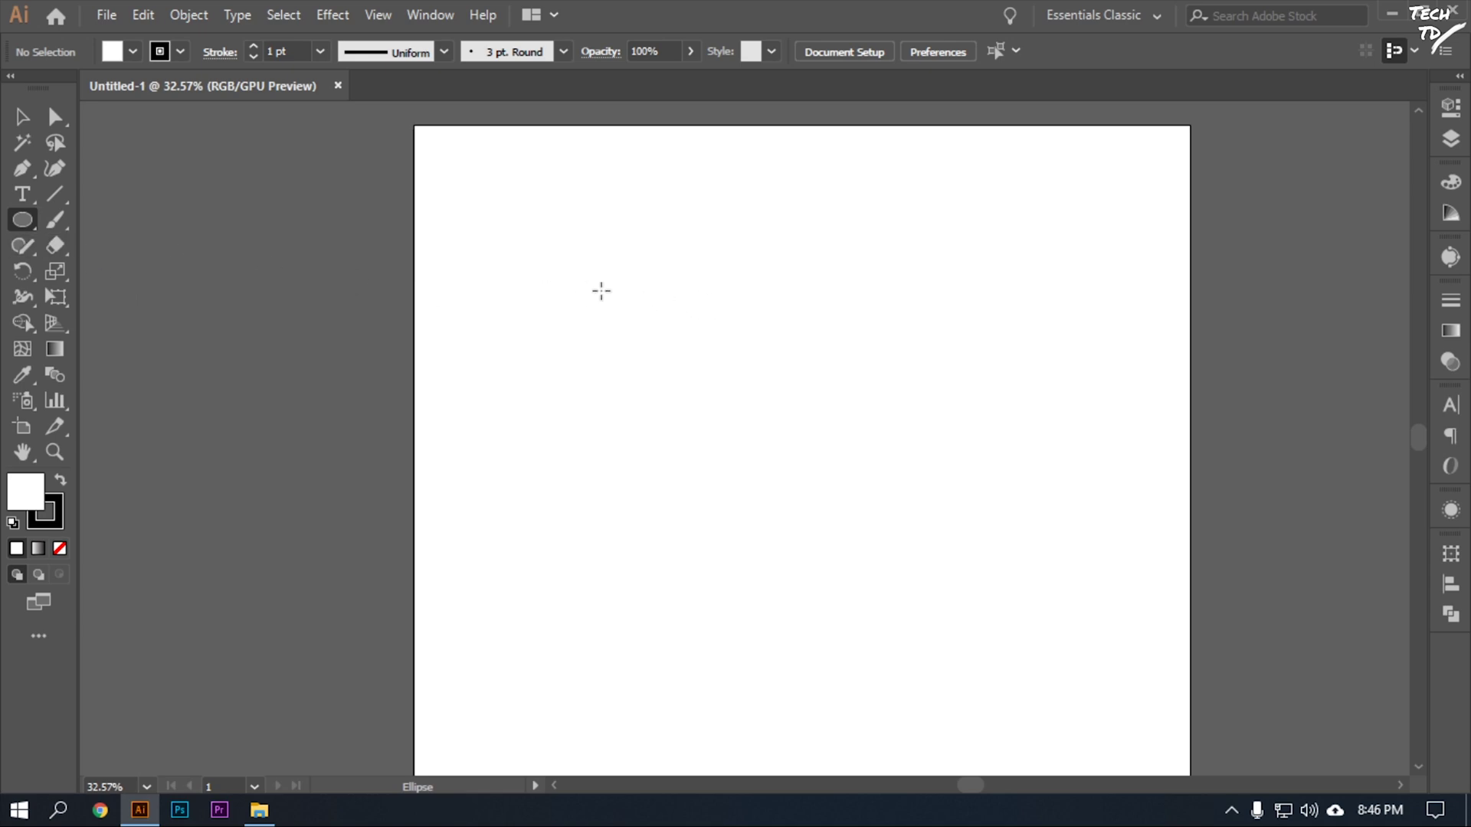
left_click_drag(597, 293, 817, 512)
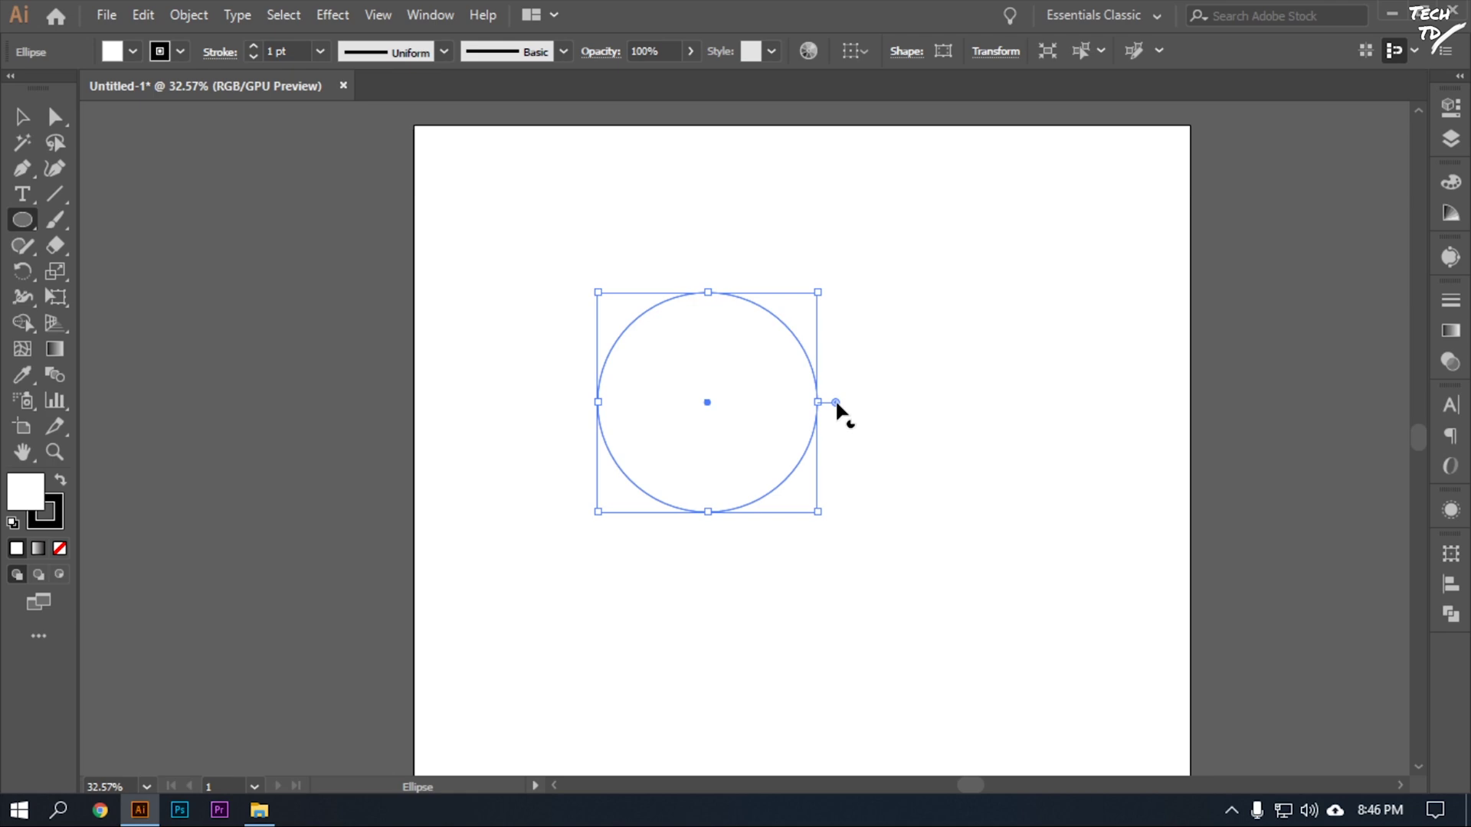
Step: Open a pie-shaped gap in the lower-right part of the circle and fill the shape with orange
left_click_drag(835, 403, 818, 515)
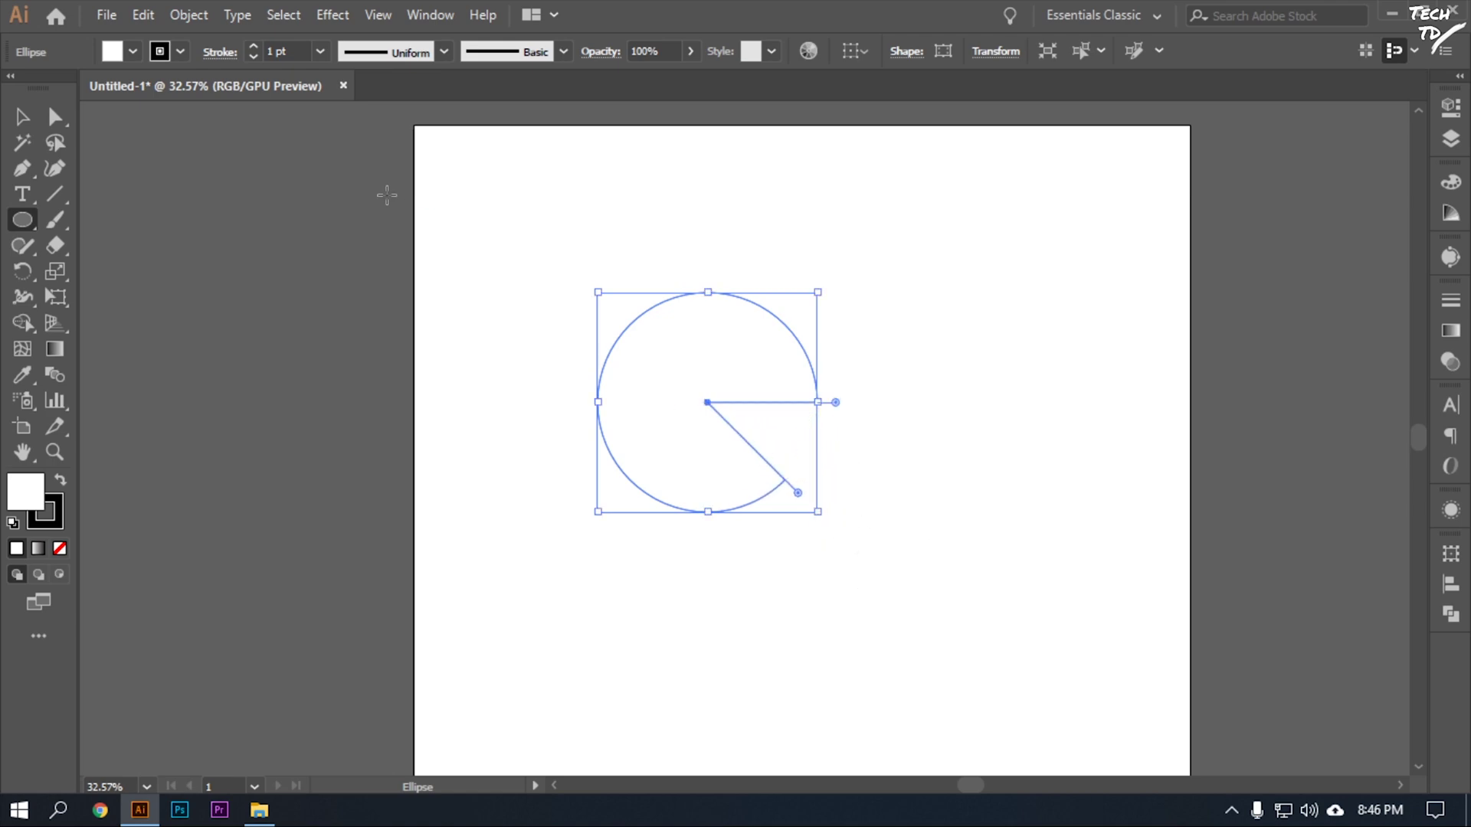
left_click(134, 52)
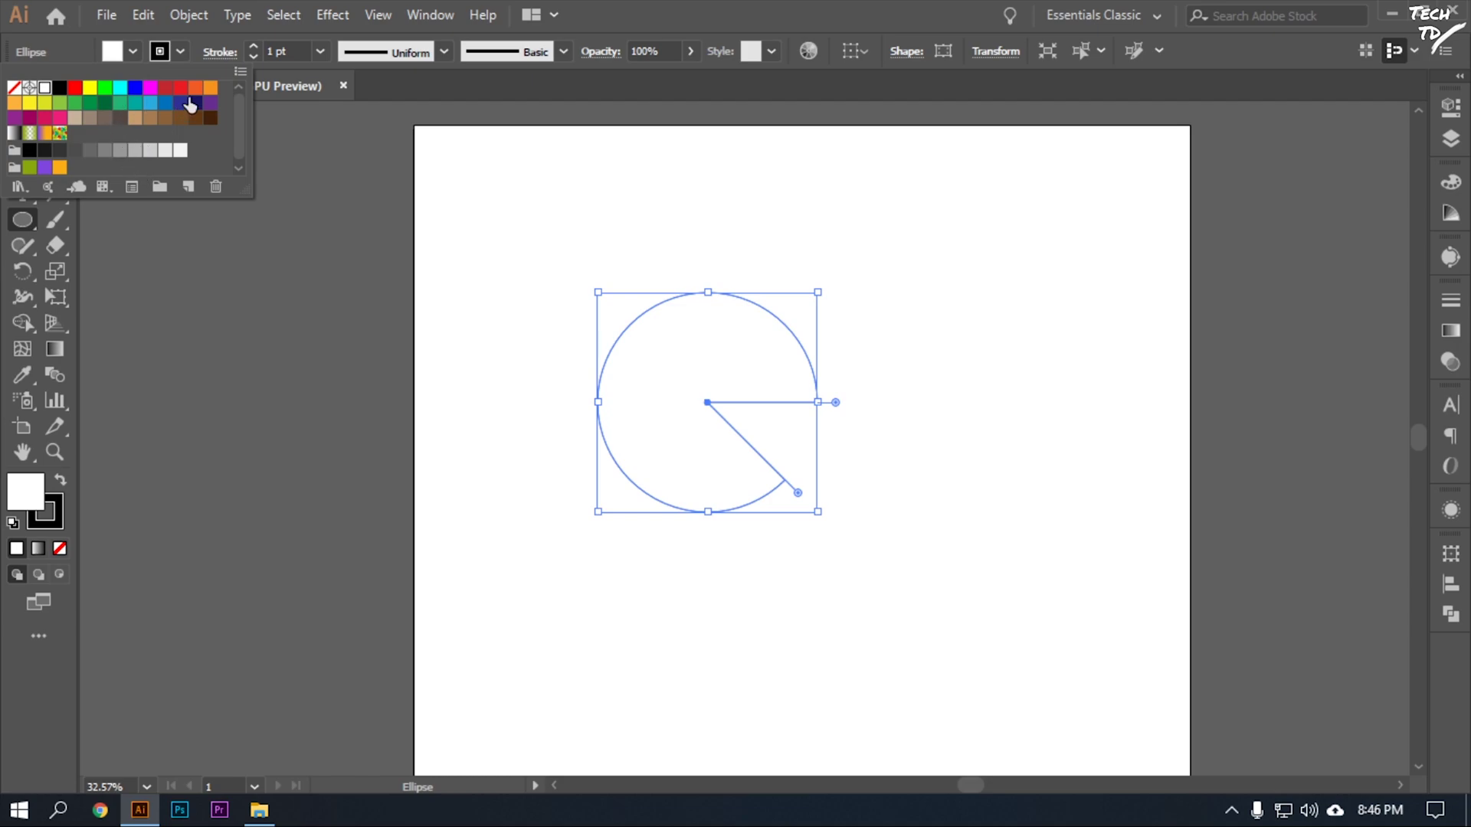
left_click(89, 90)
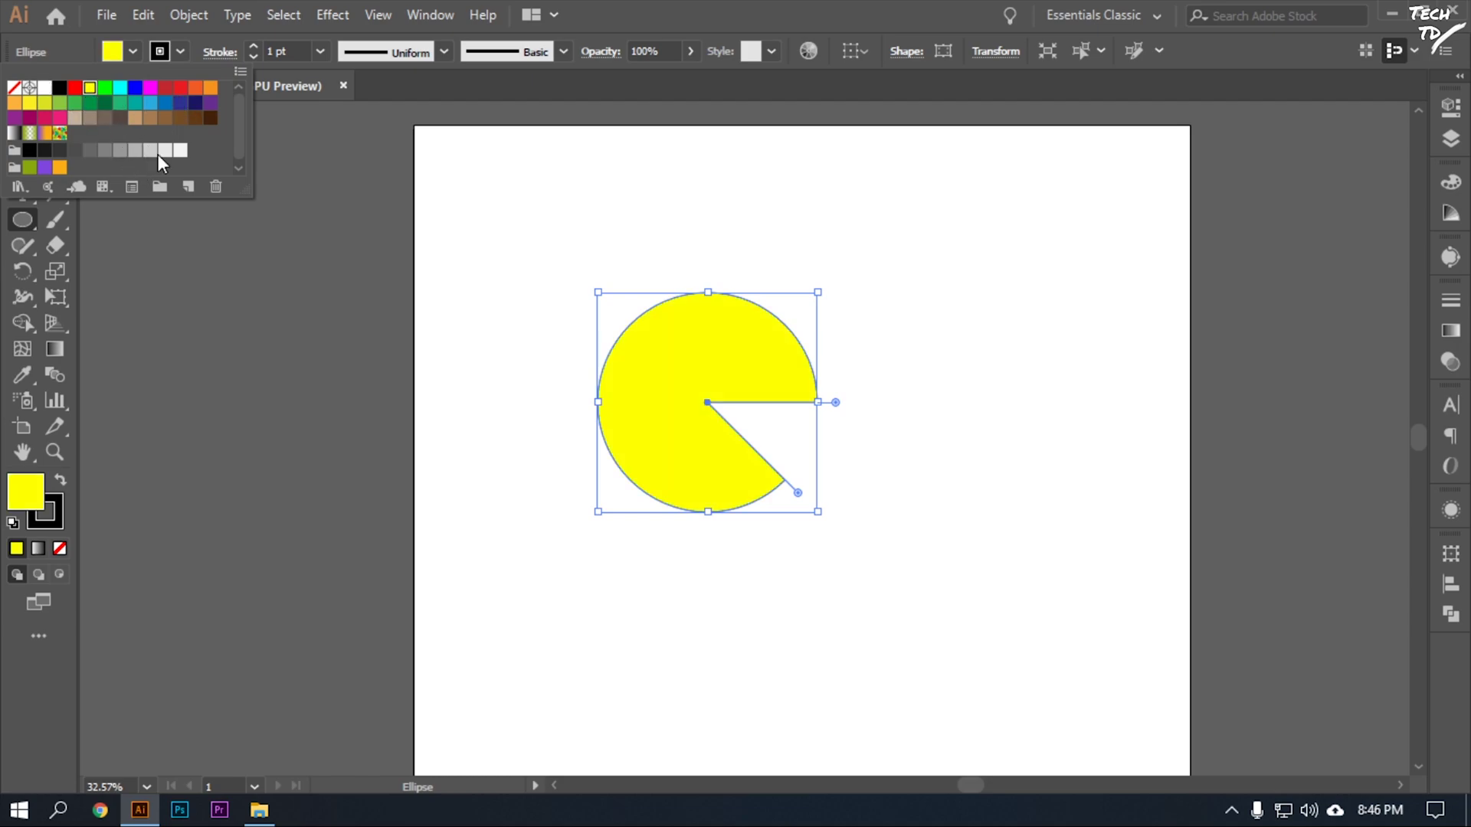
left_click(195, 87)
left_click(887, 252)
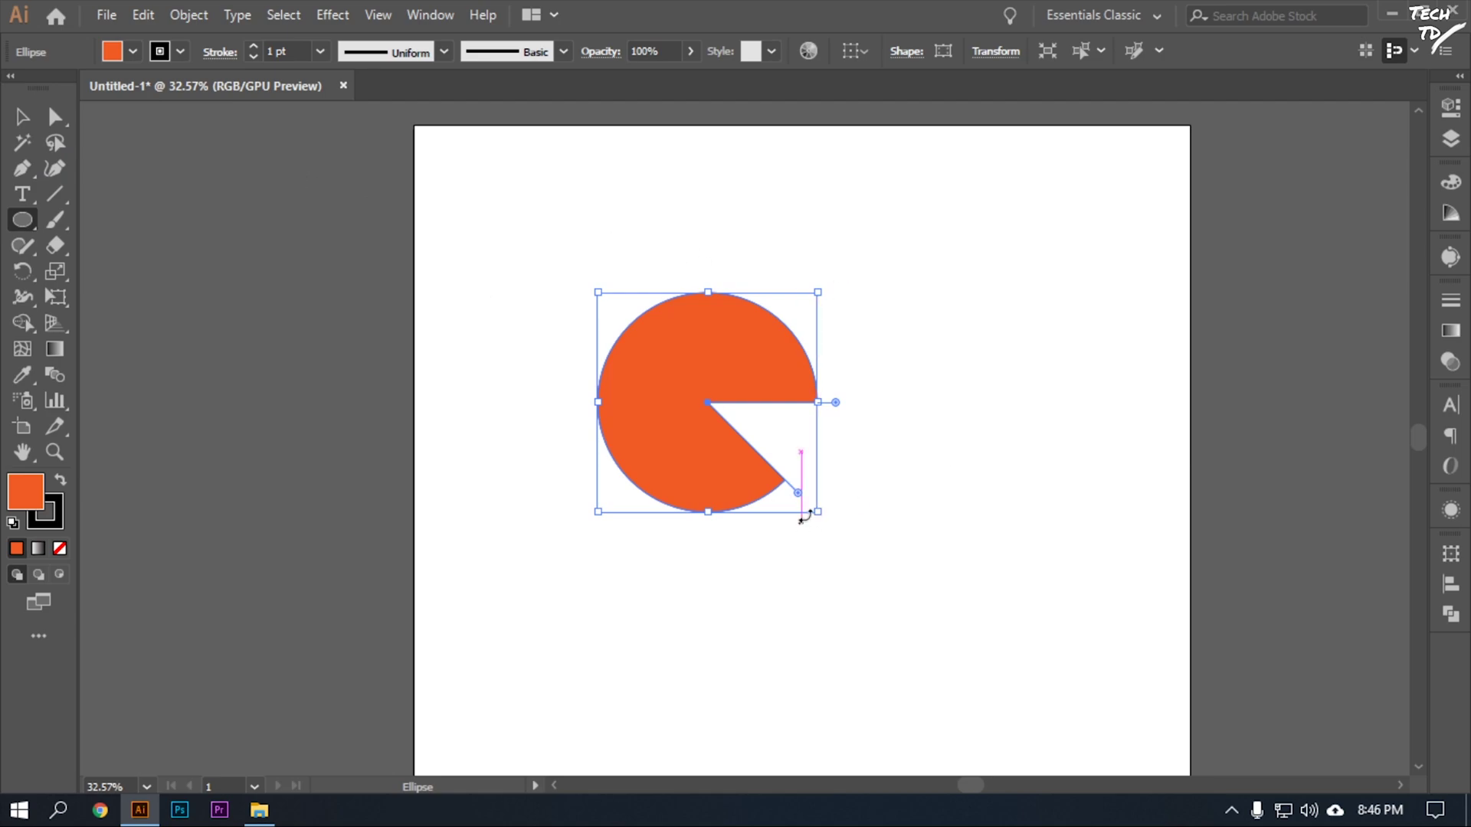
left_click_drag(793, 496, 789, 527)
Step: Show the ellipse's extended transform options and try to set its pie end angle to 360°
left_click(1450, 108)
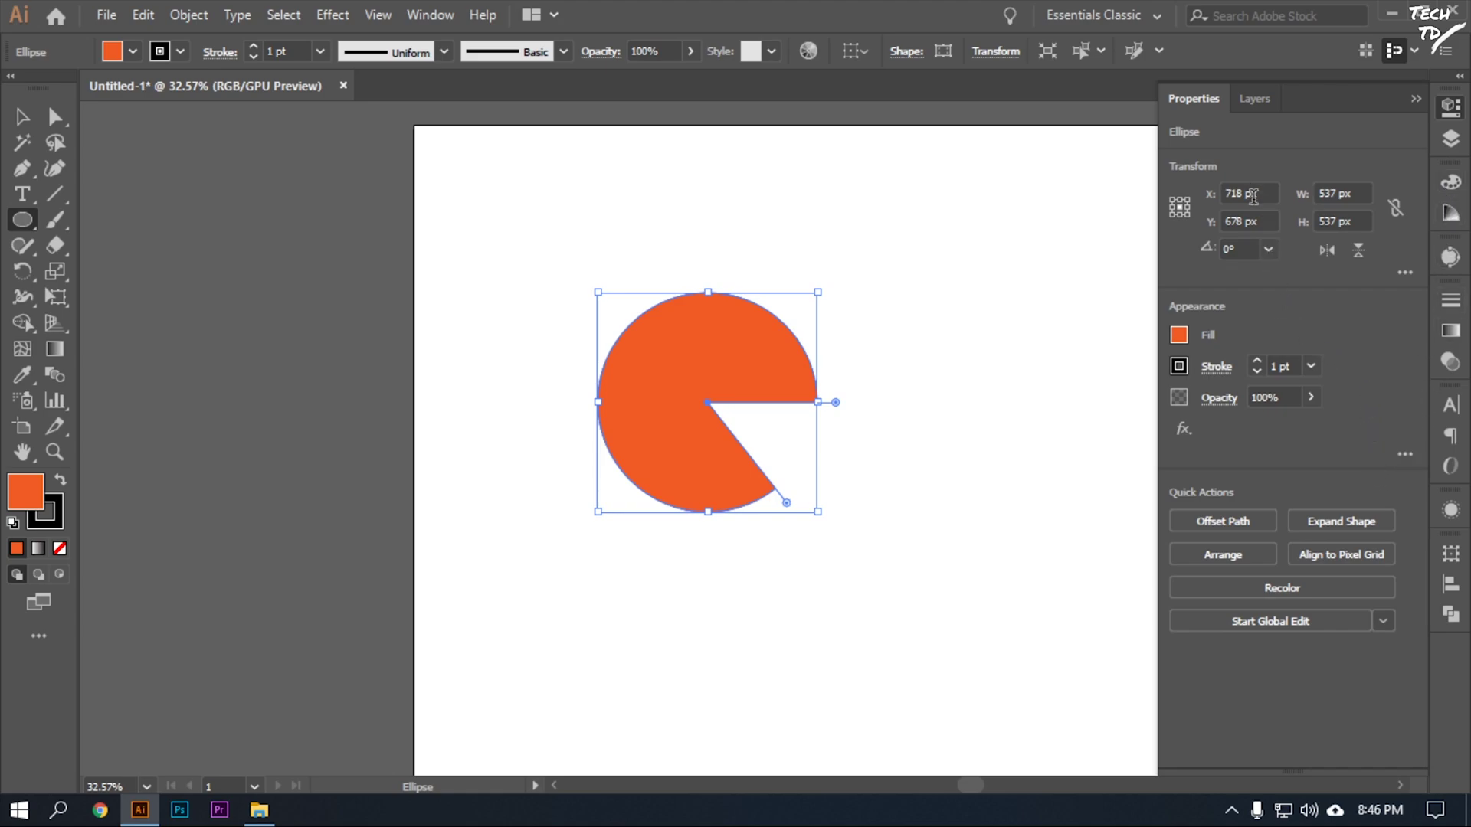
left_click(1256, 98)
left_click(1214, 97)
left_click(1404, 273)
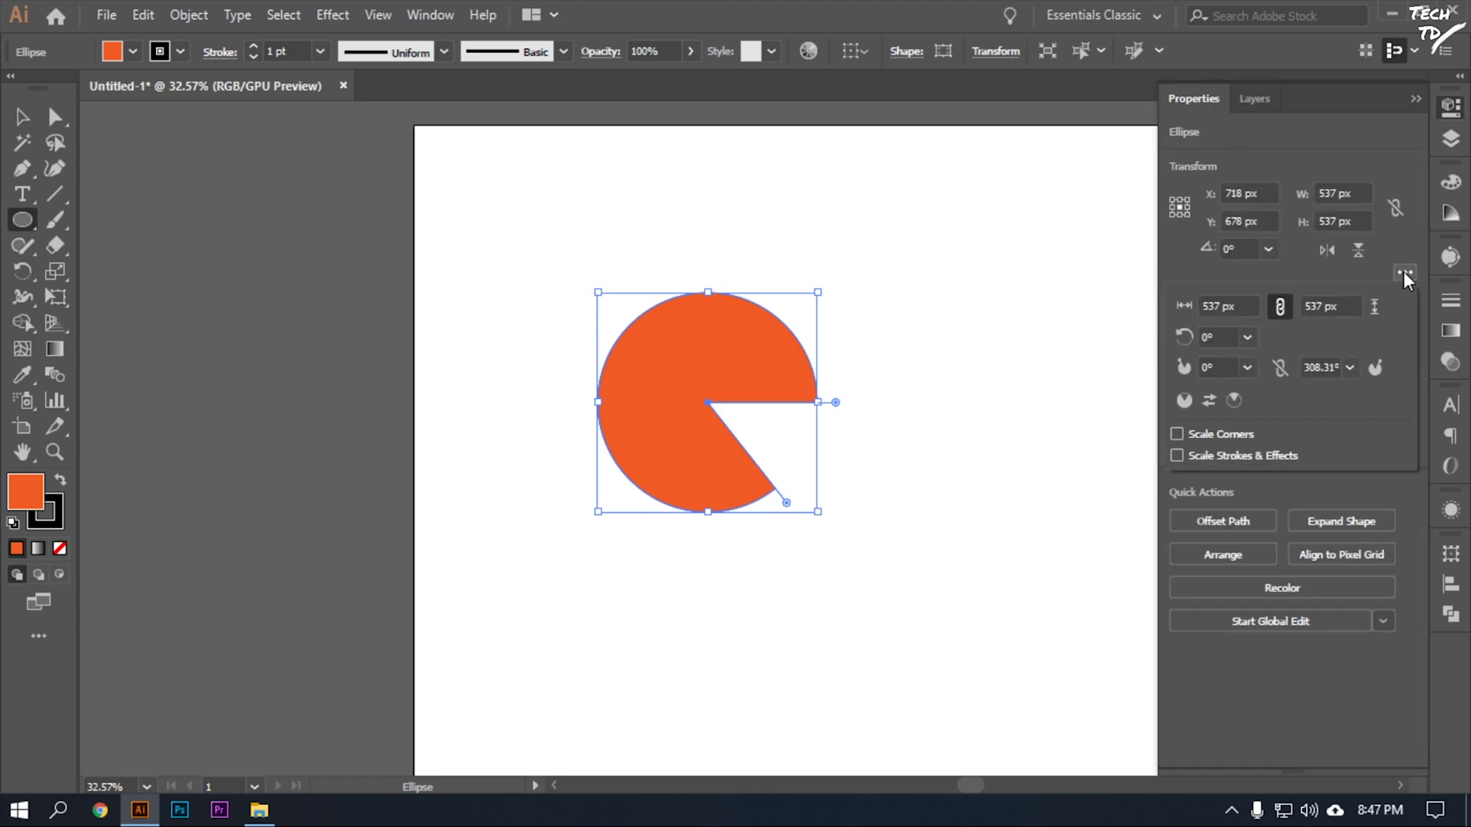
left_click(1318, 367)
key("ctrl+a")
type("360°")
left_click(1350, 494)
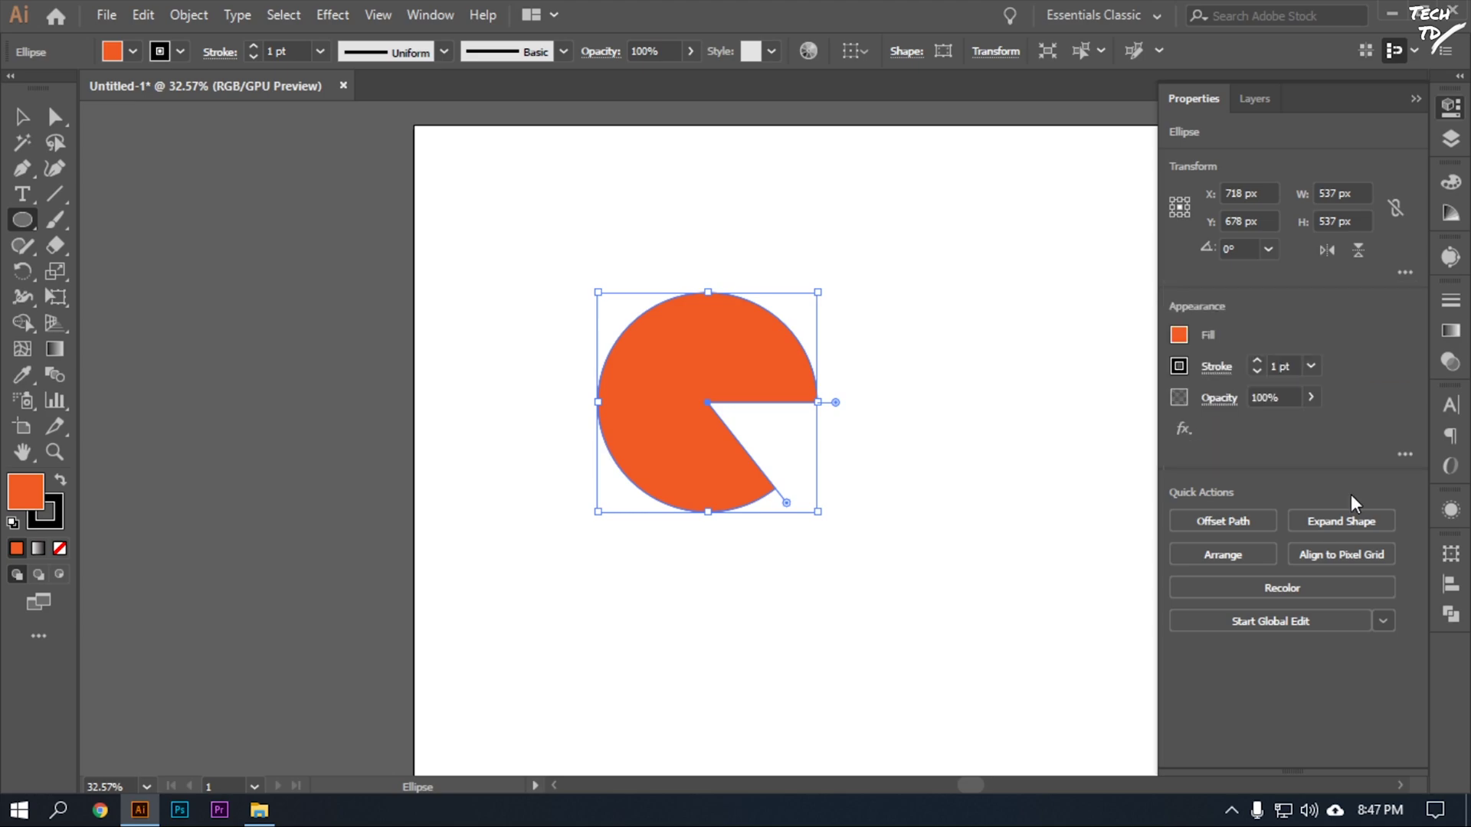
Step: Try pie end angles of 30° and 15° on the orange ellipse
left_click(1404, 272)
left_click(1349, 368)
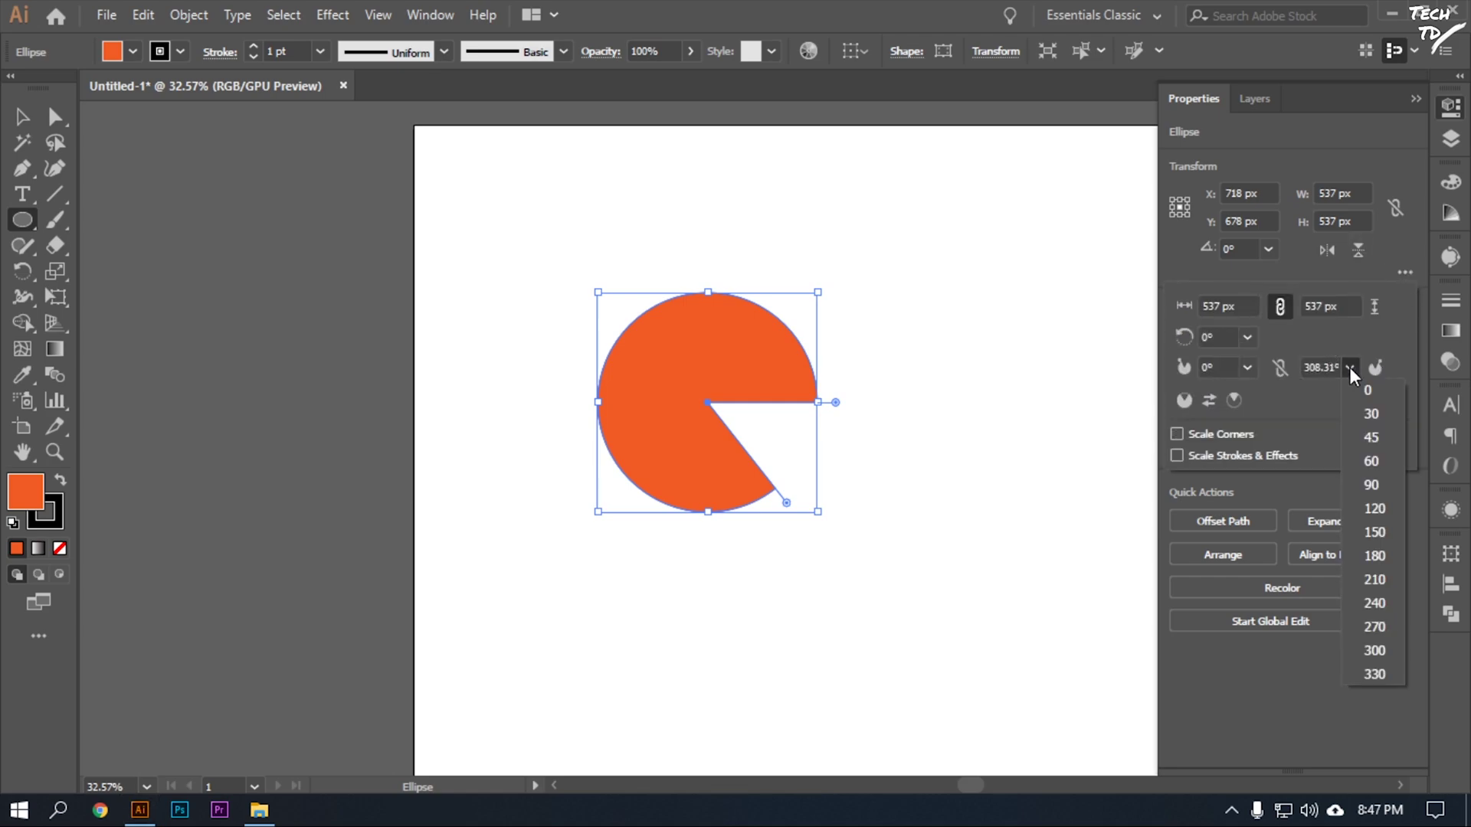
left_click(1385, 414)
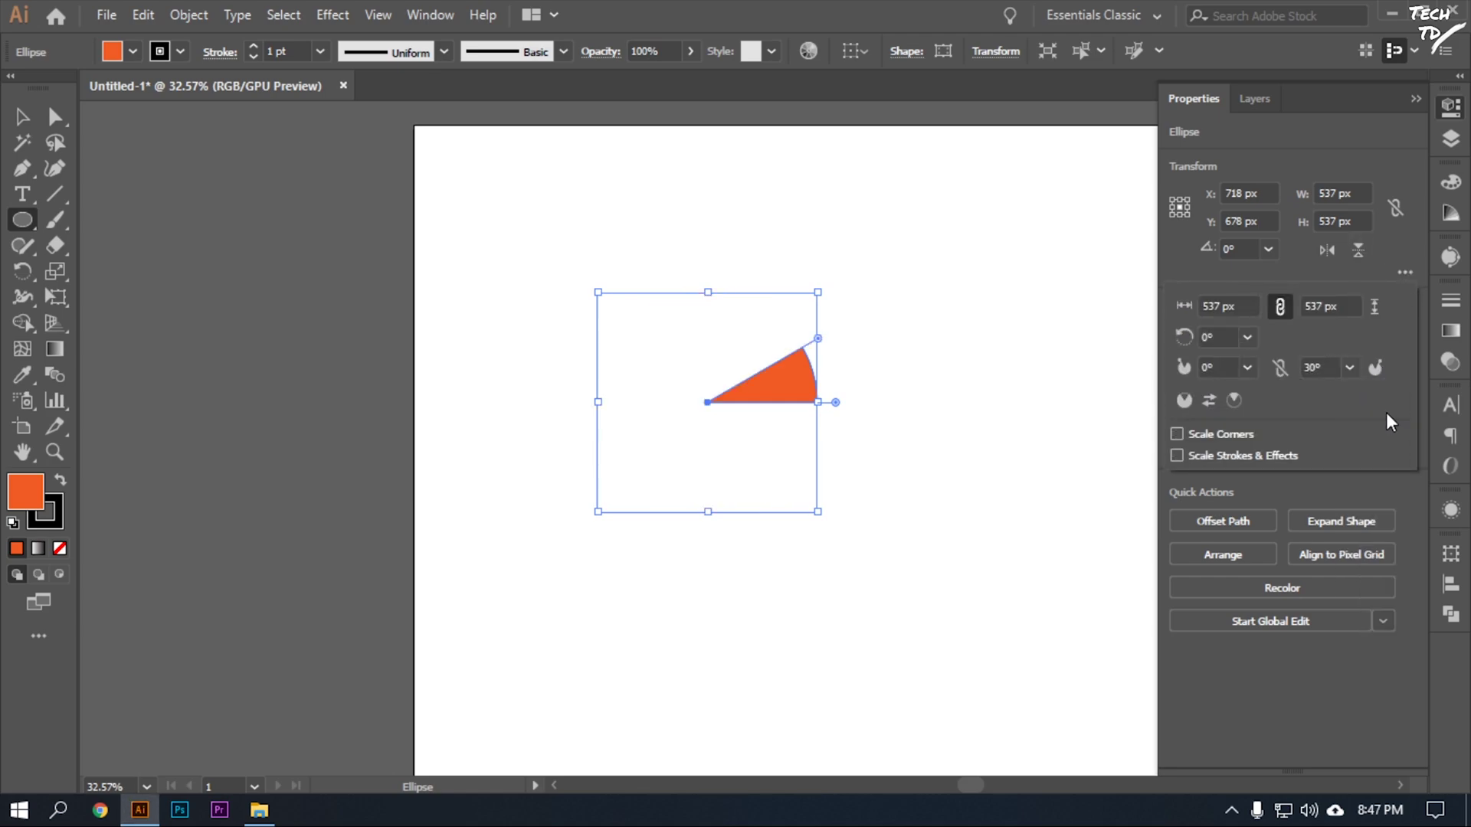
left_click(1331, 368)
type("15")
key("Return")
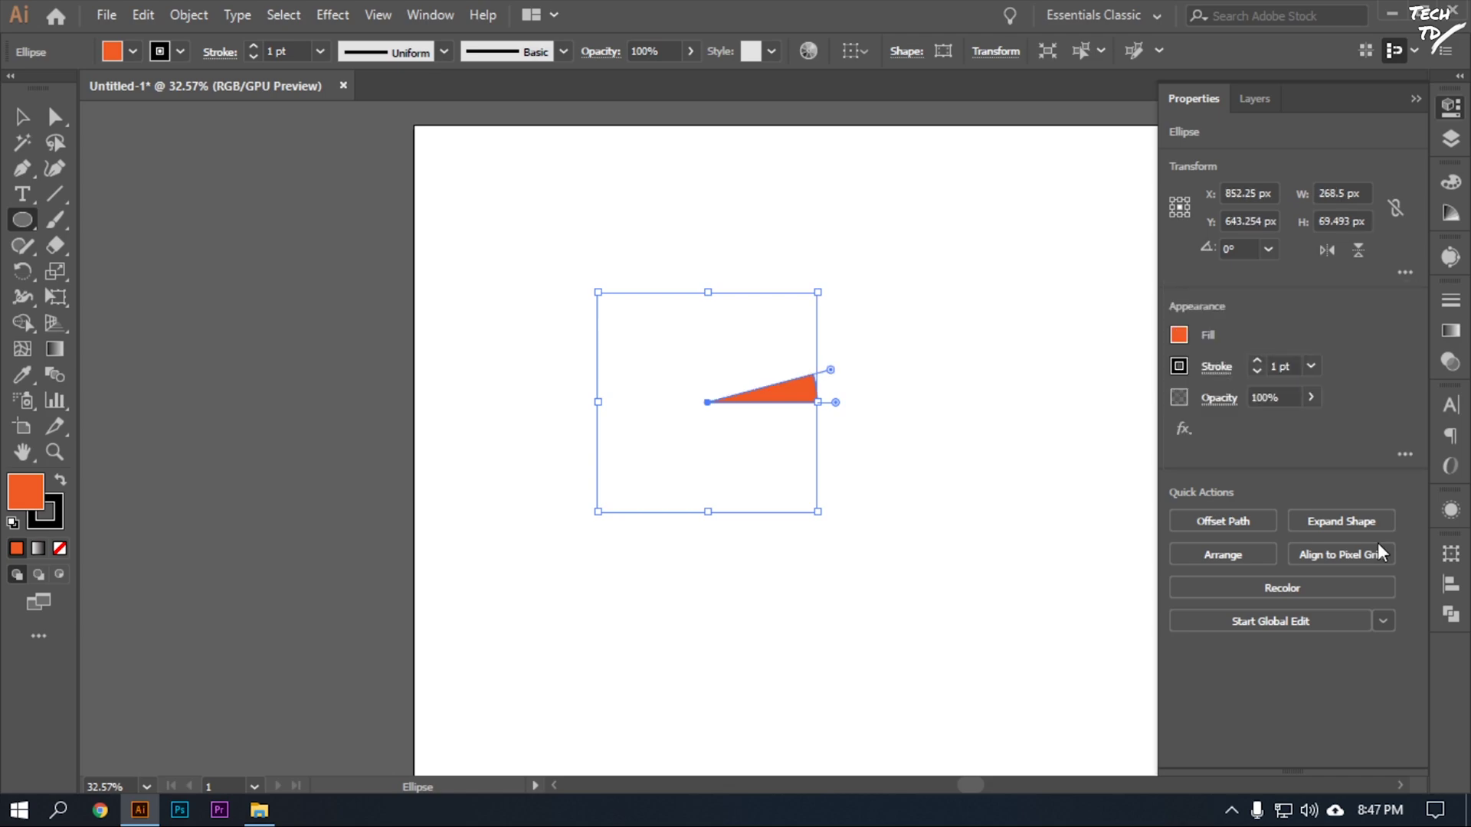
Step: Set the pie end angle to 45° and move the wedge up and left to about X 584 px, Y 333 px
left_click(1404, 272)
left_click(1333, 367)
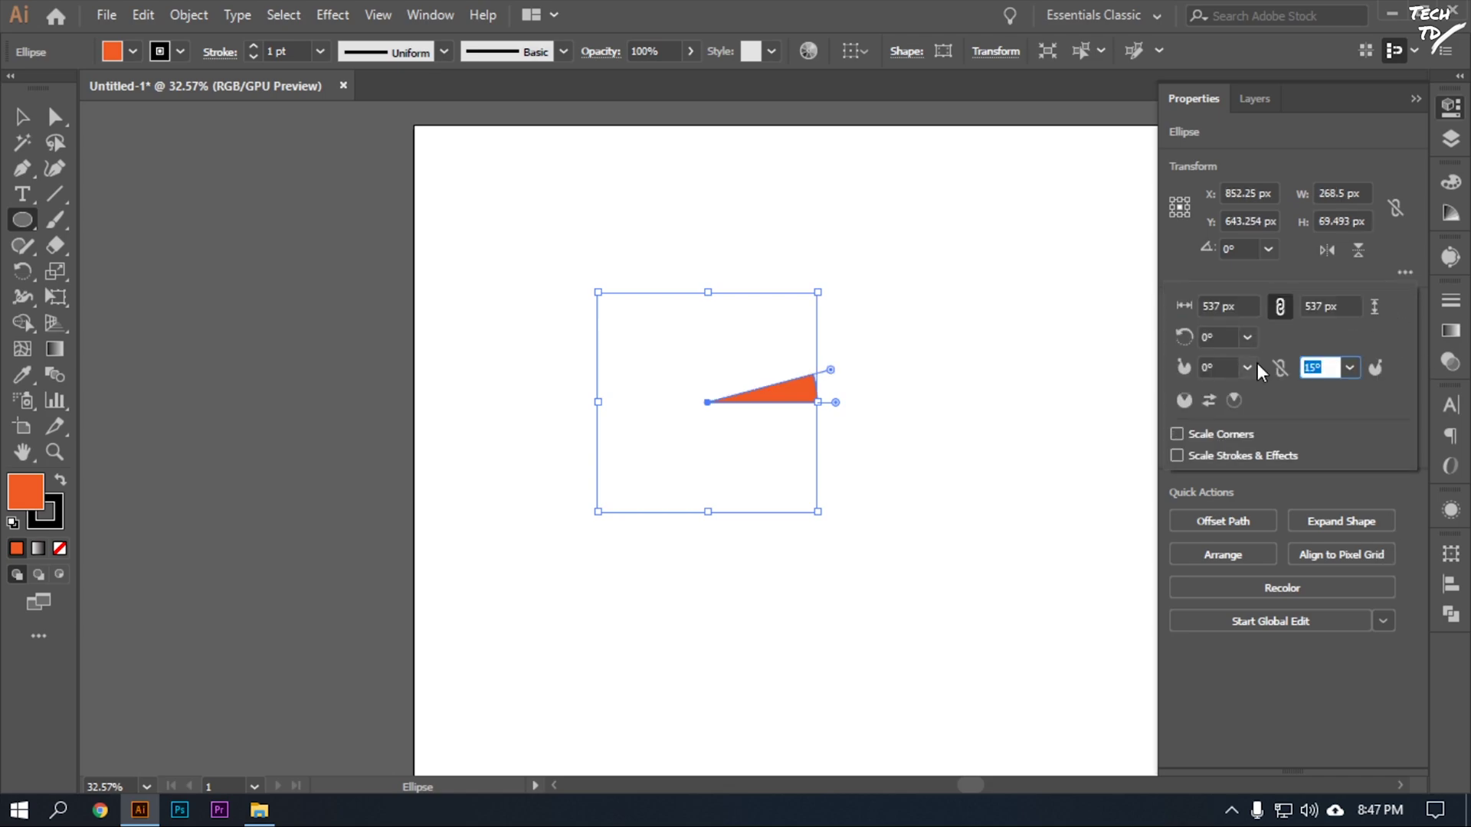
type("45")
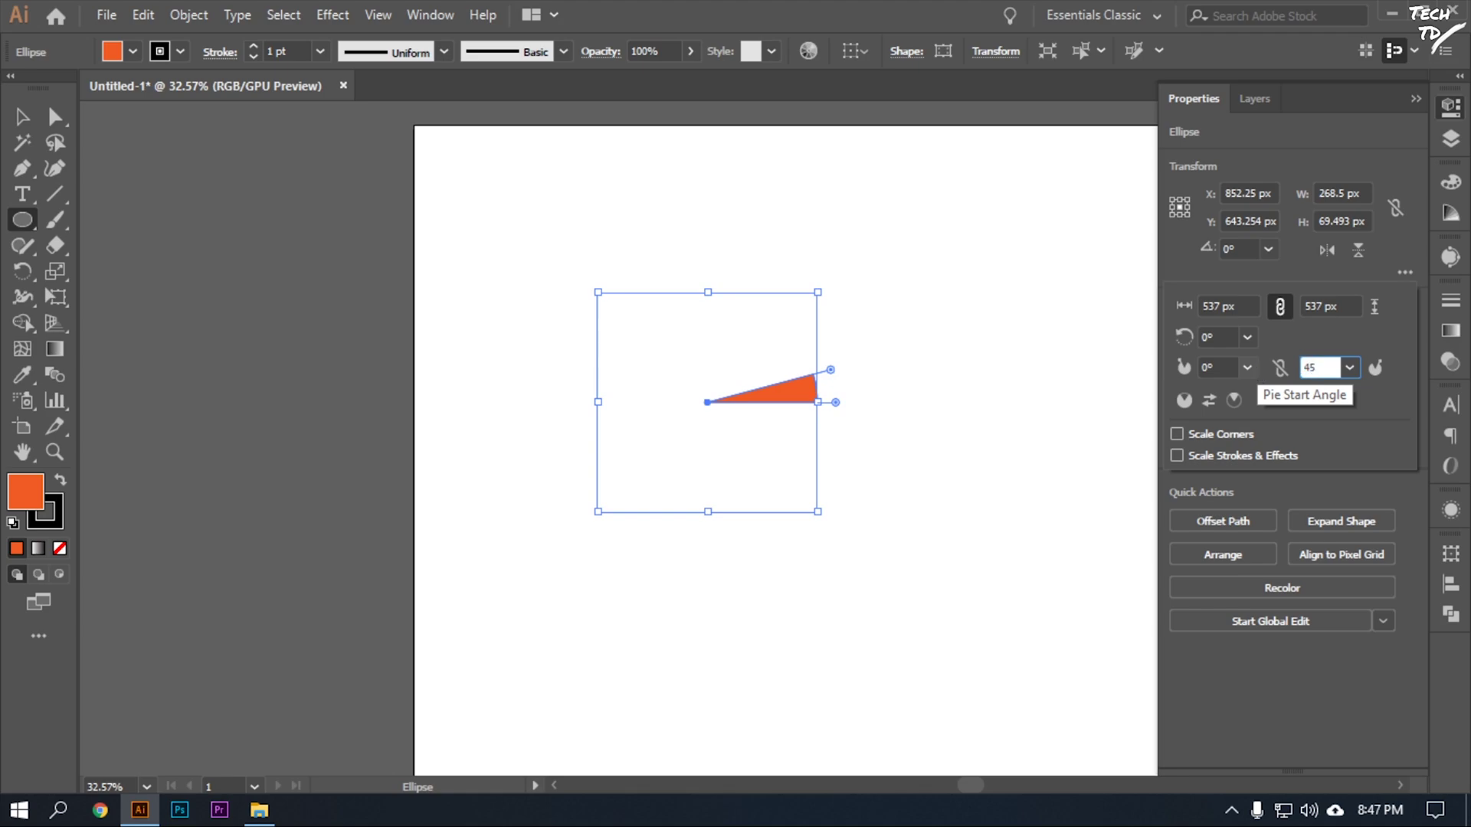
key("Return")
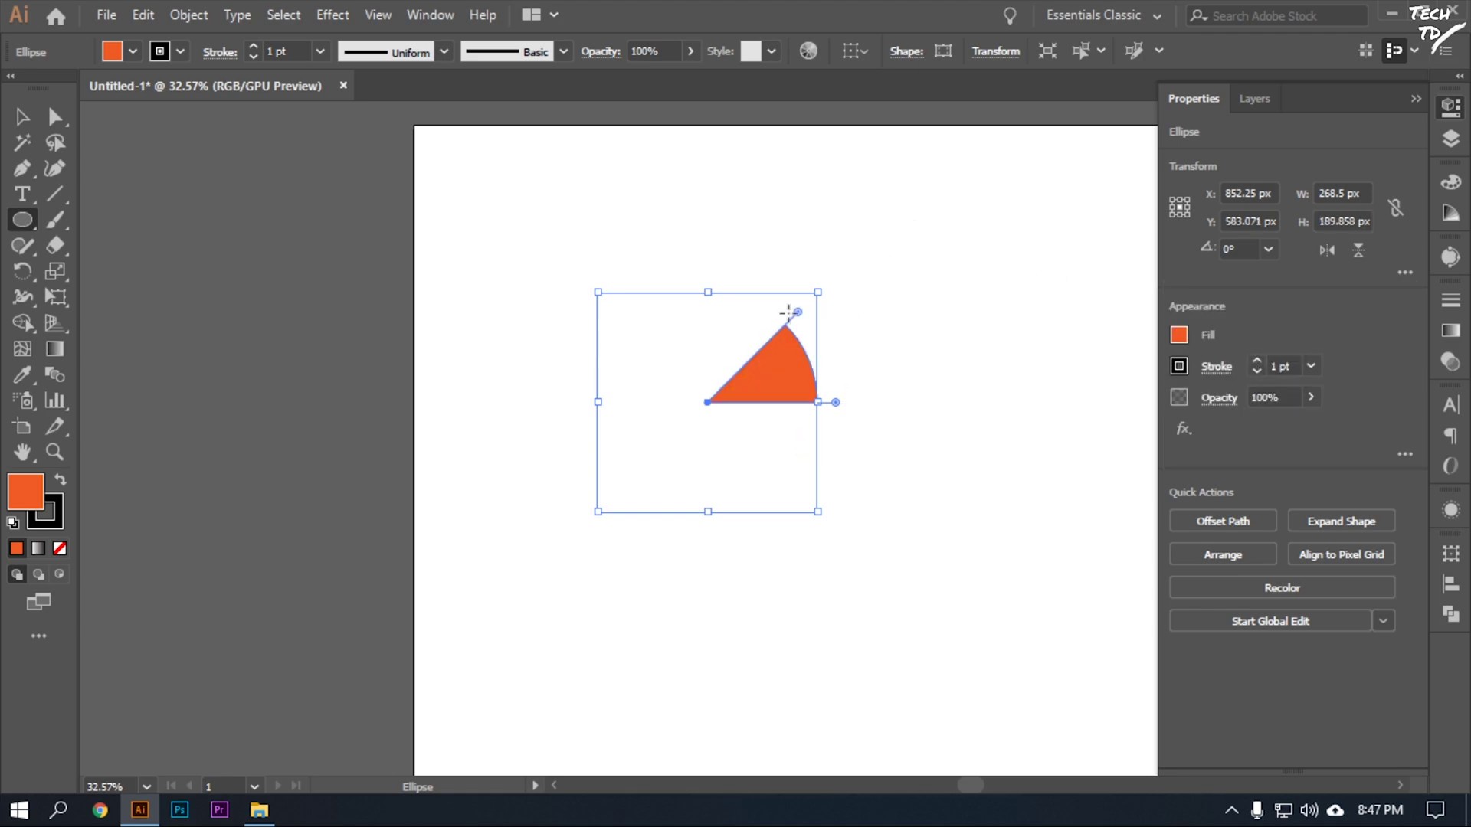
left_click(23, 120)
left_click(1046, 522)
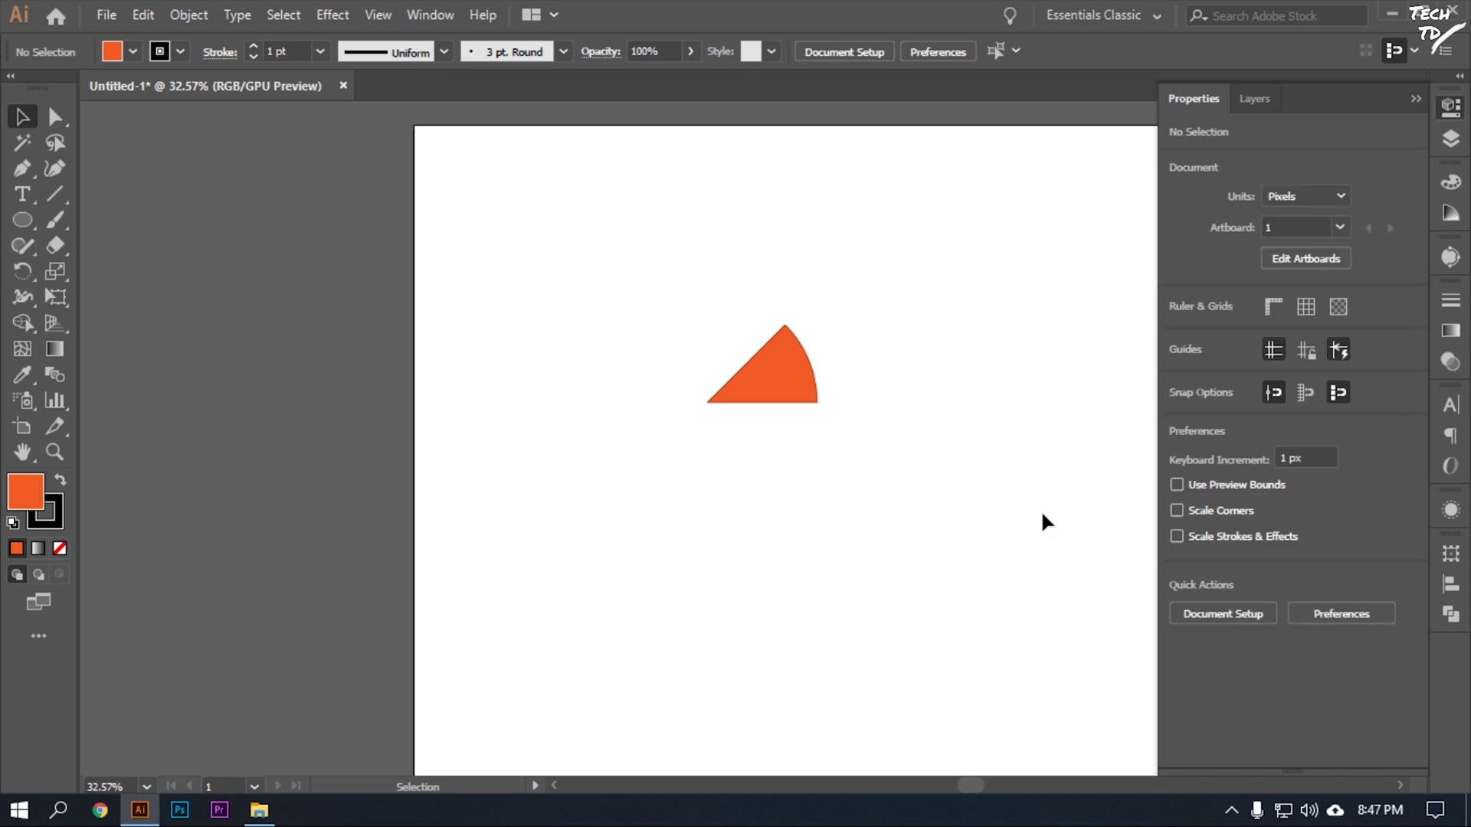
left_click_drag(788, 380, 680, 278)
left_click(772, 559)
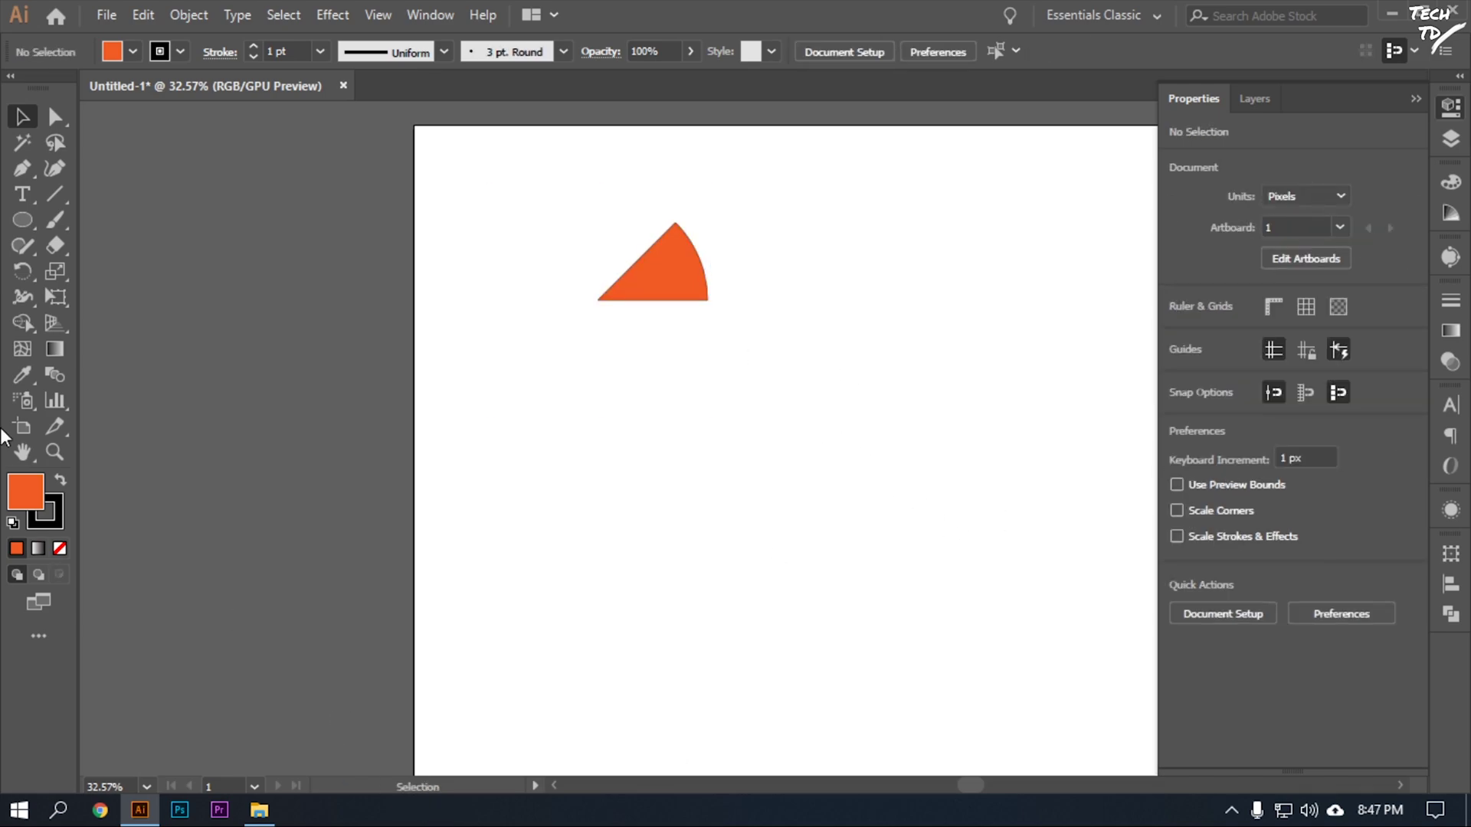
Step: Draw a tilted hexagon about 346 × 306 px just below the orange wedge
left_click(22, 222)
left_click(21, 222)
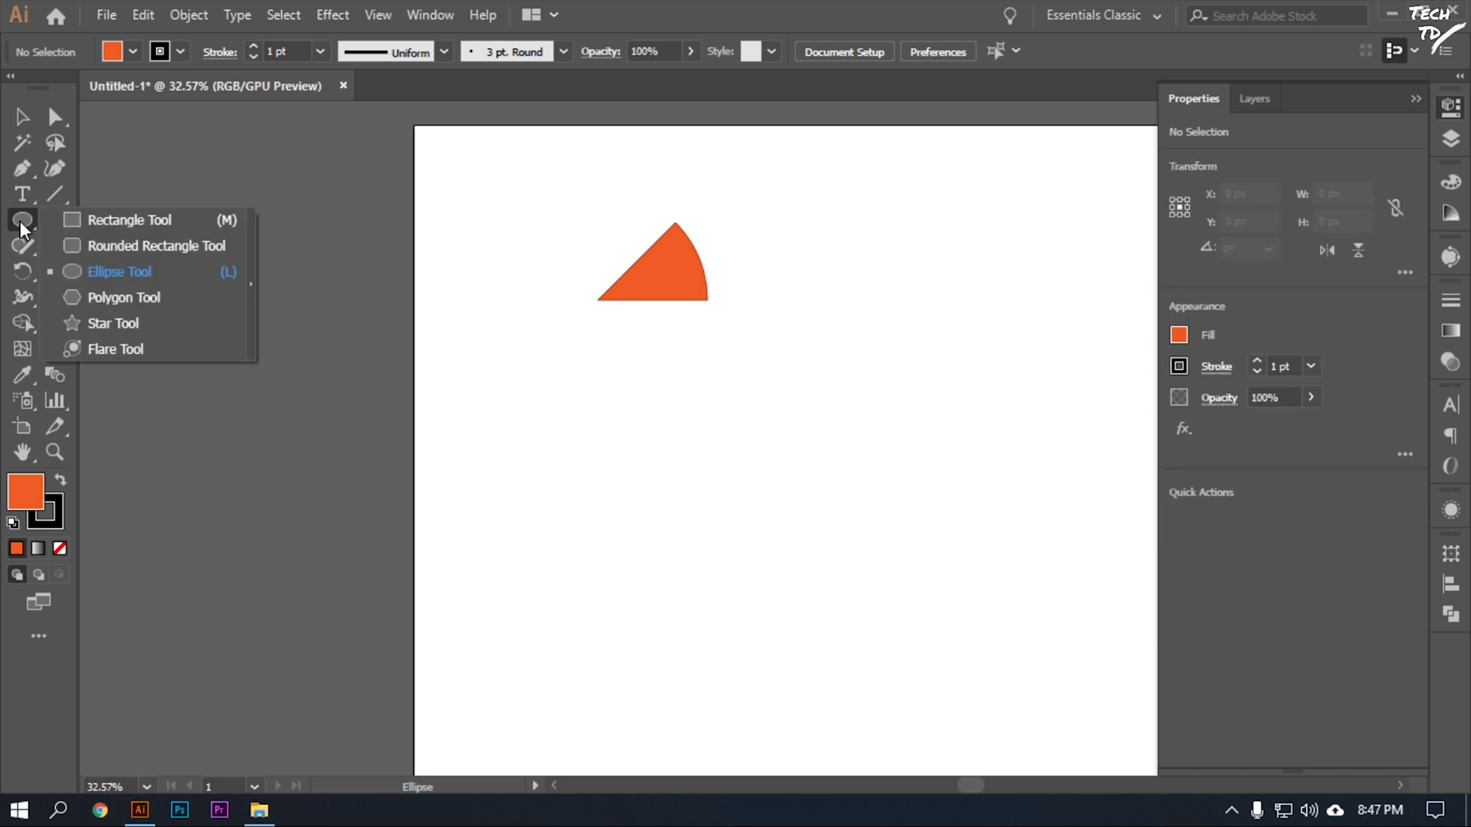
left_click(154, 297)
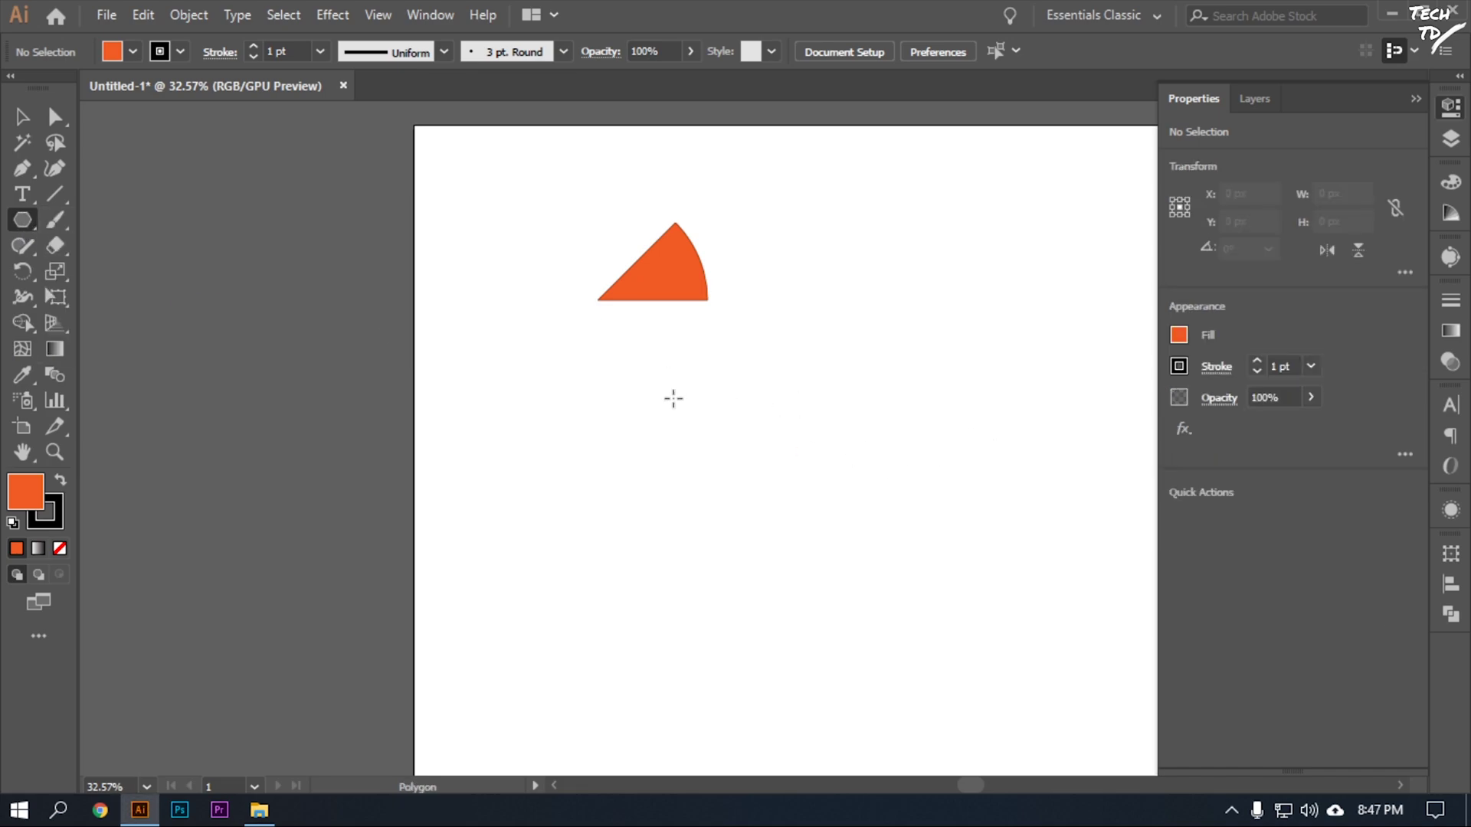
left_click_drag(672, 398, 707, 482)
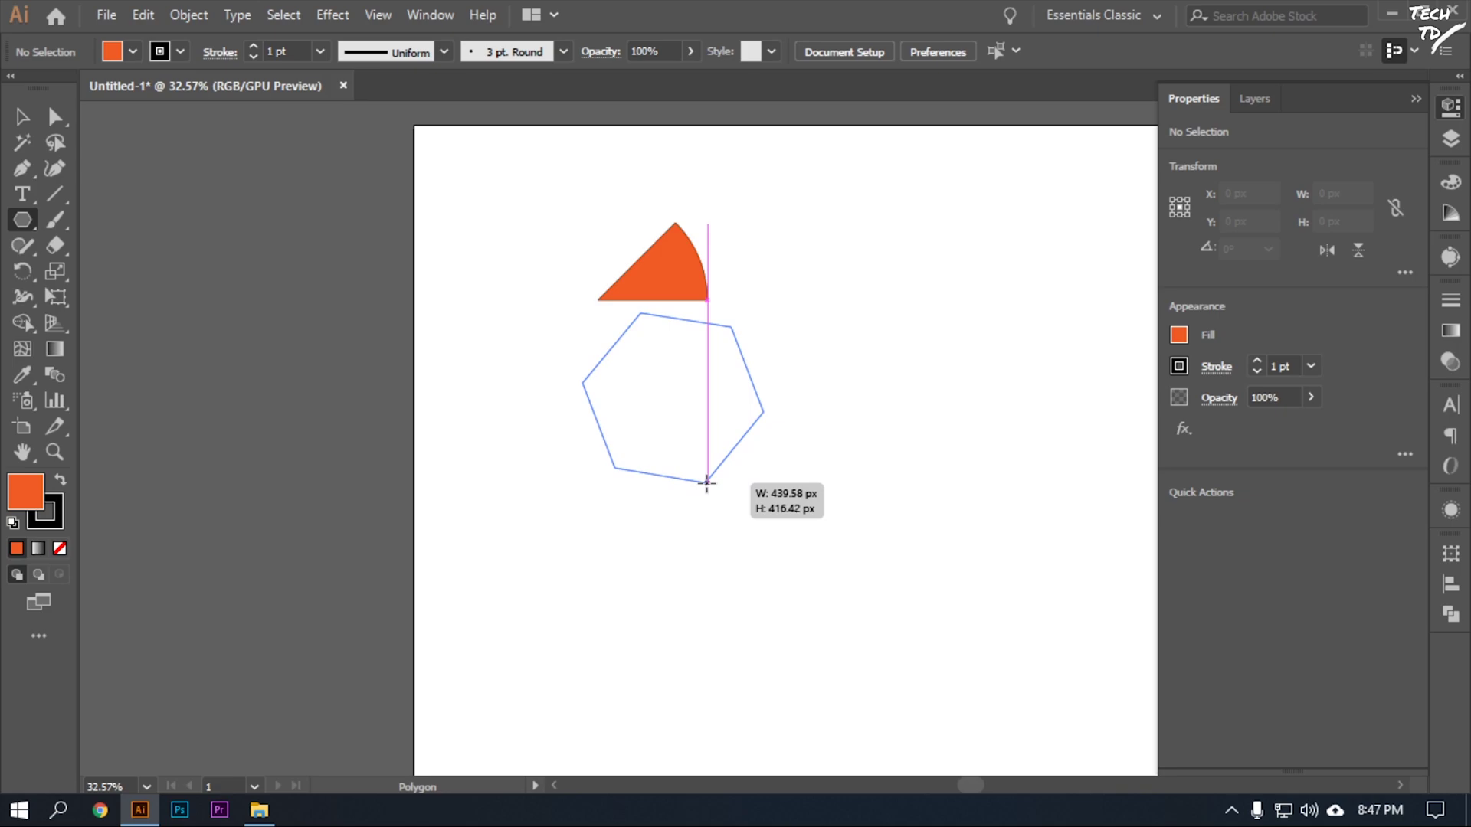
mouse_move(707, 483)
left_mouse_down()
mouse_move(811, 563)
mouse_move(712, 452)
mouse_move(704, 460)
left_mouse_up()
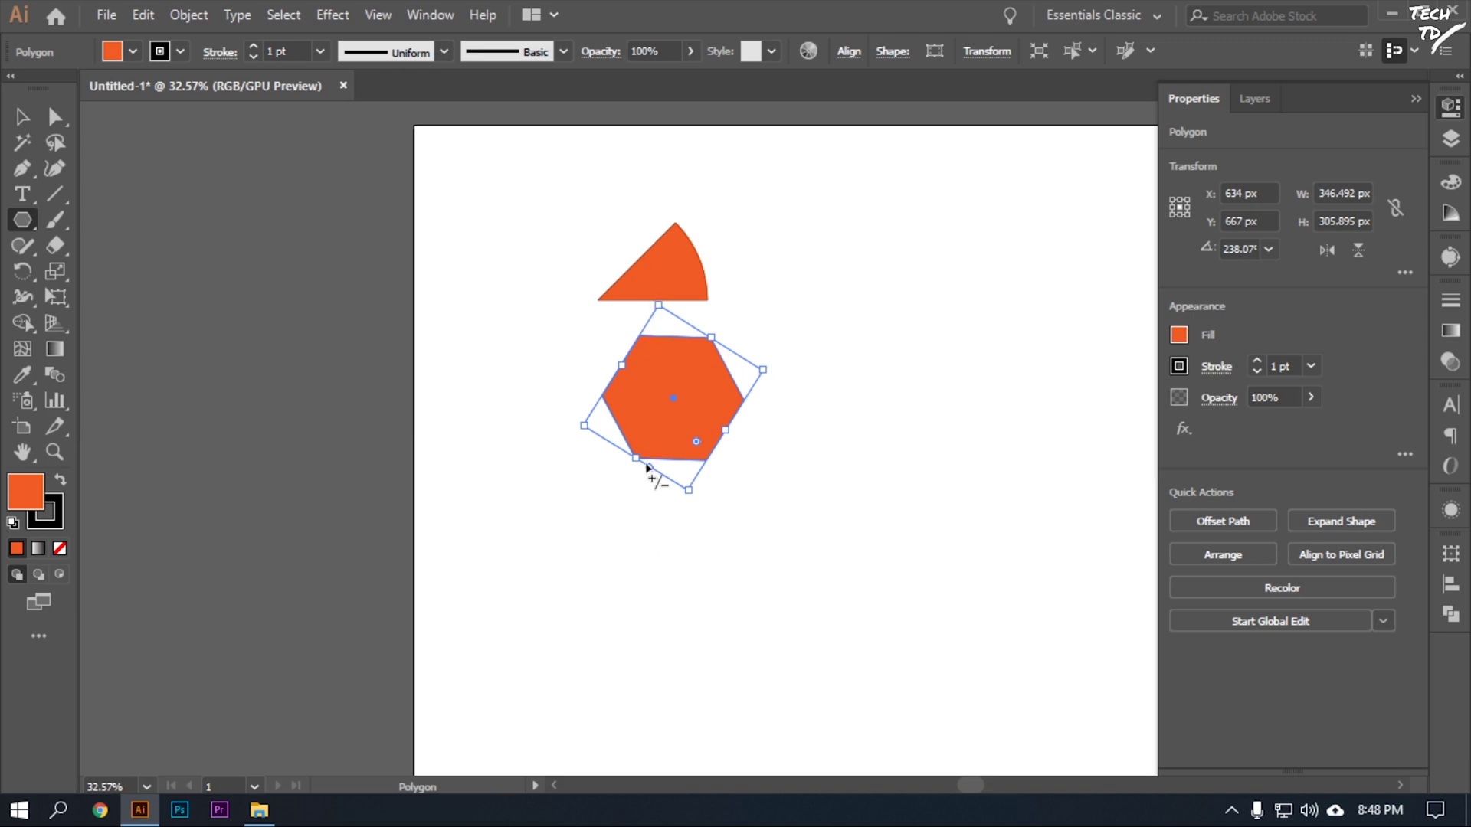
Step: Try eight and three sides on the polygon and return it to six sides
left_click_drag(647, 469, 620, 490)
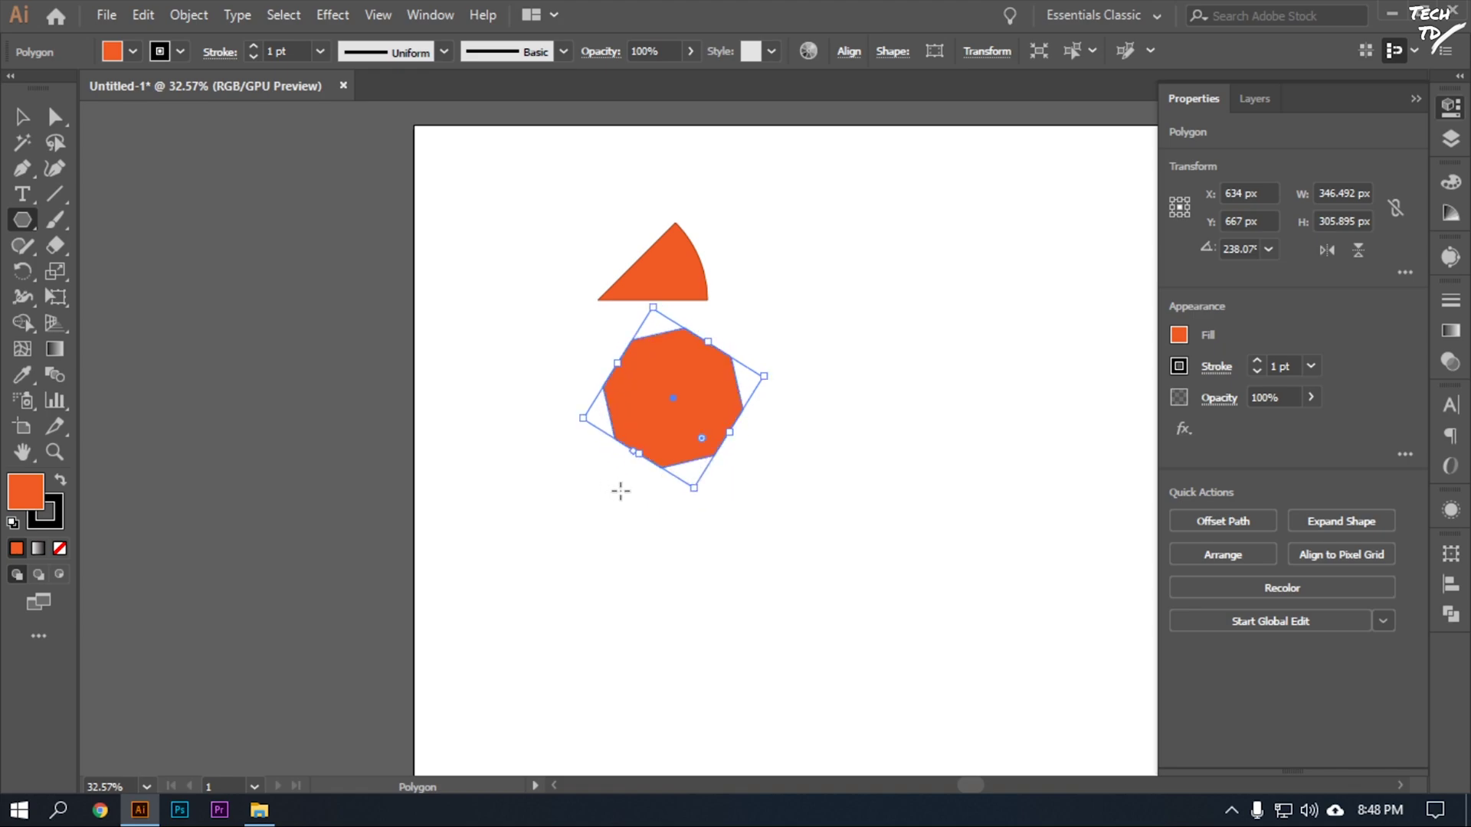
left_click(640, 452)
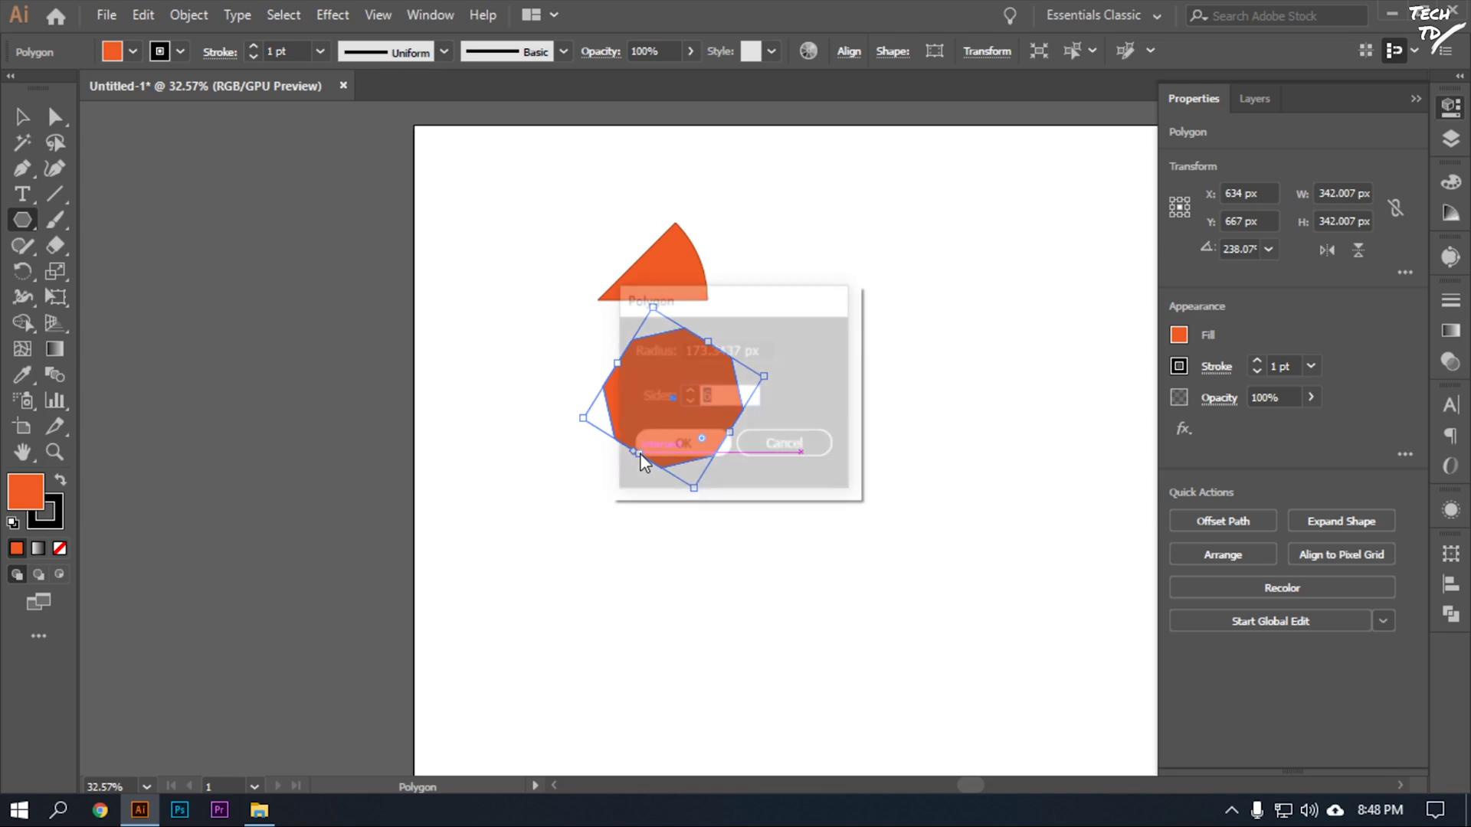
left_click(833, 448)
left_click_drag(634, 450, 693, 501)
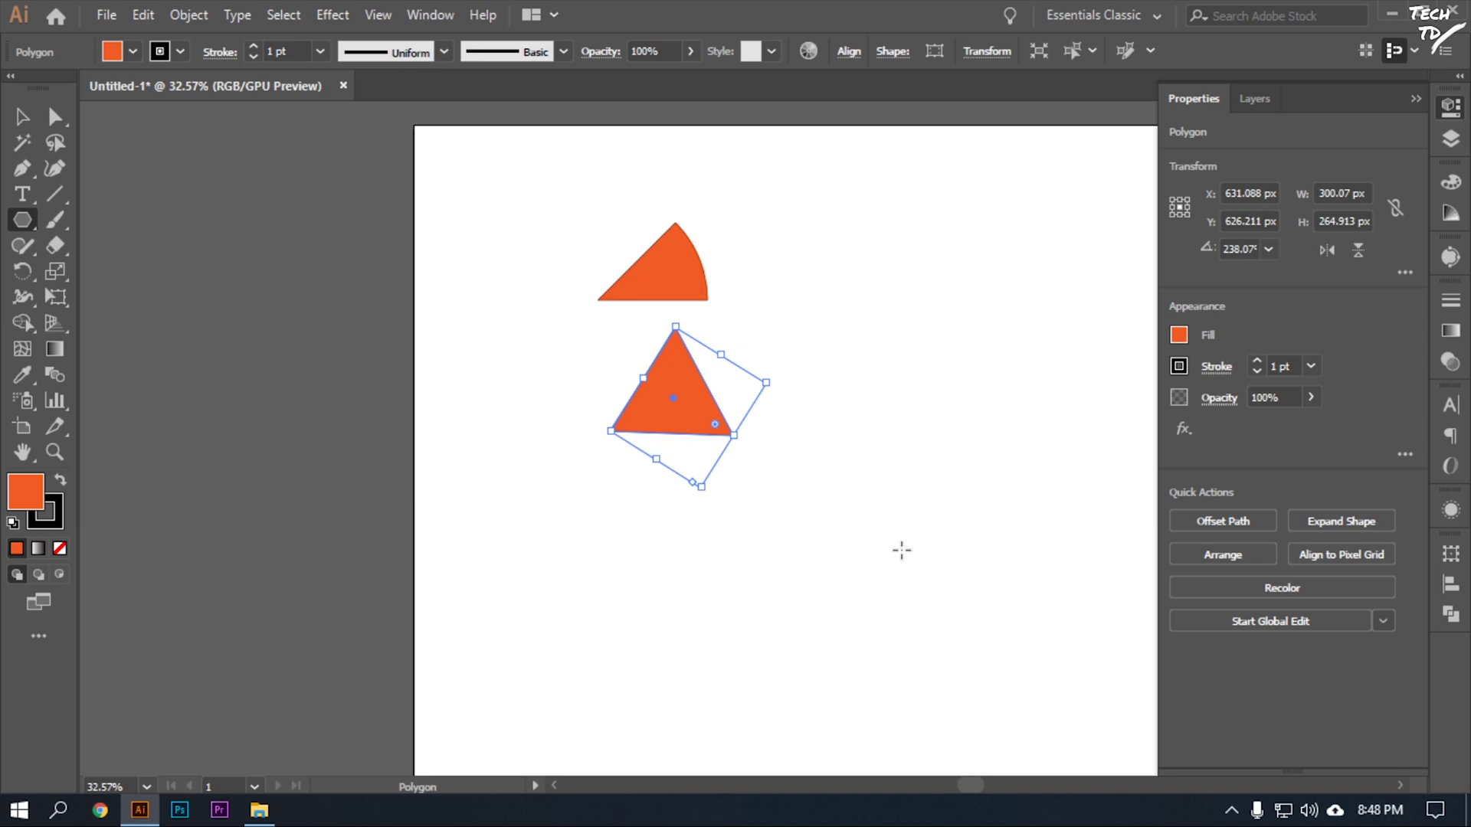
mouse_move(692, 486)
left_mouse_down()
mouse_move(630, 479)
mouse_move(669, 499)
left_mouse_up()
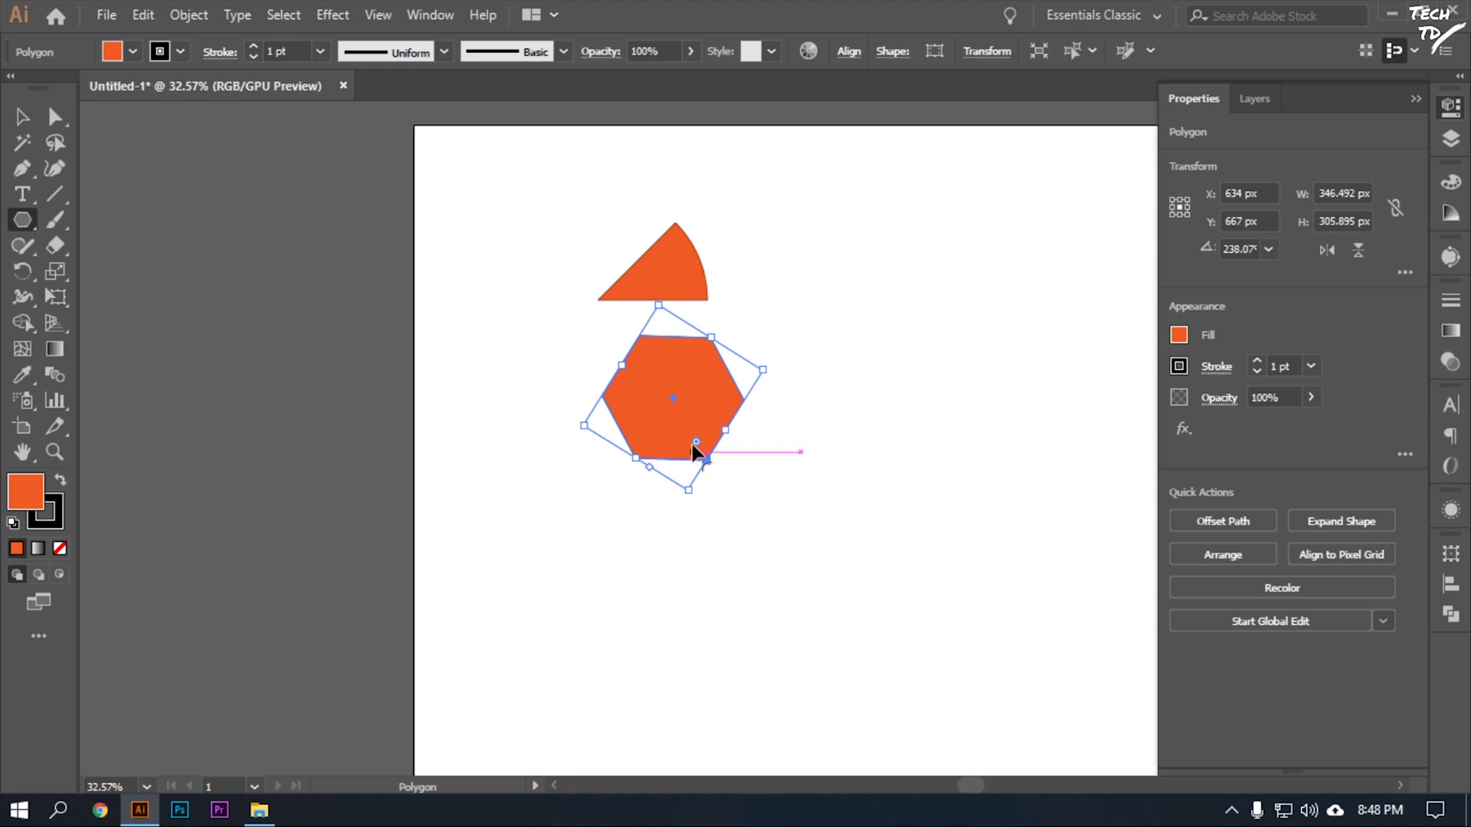
Step: Round all of the hexagon's corners strongly so the shape becomes nearly circular
left_click_drag(693, 452, 688, 414)
key("ctrl+equal")
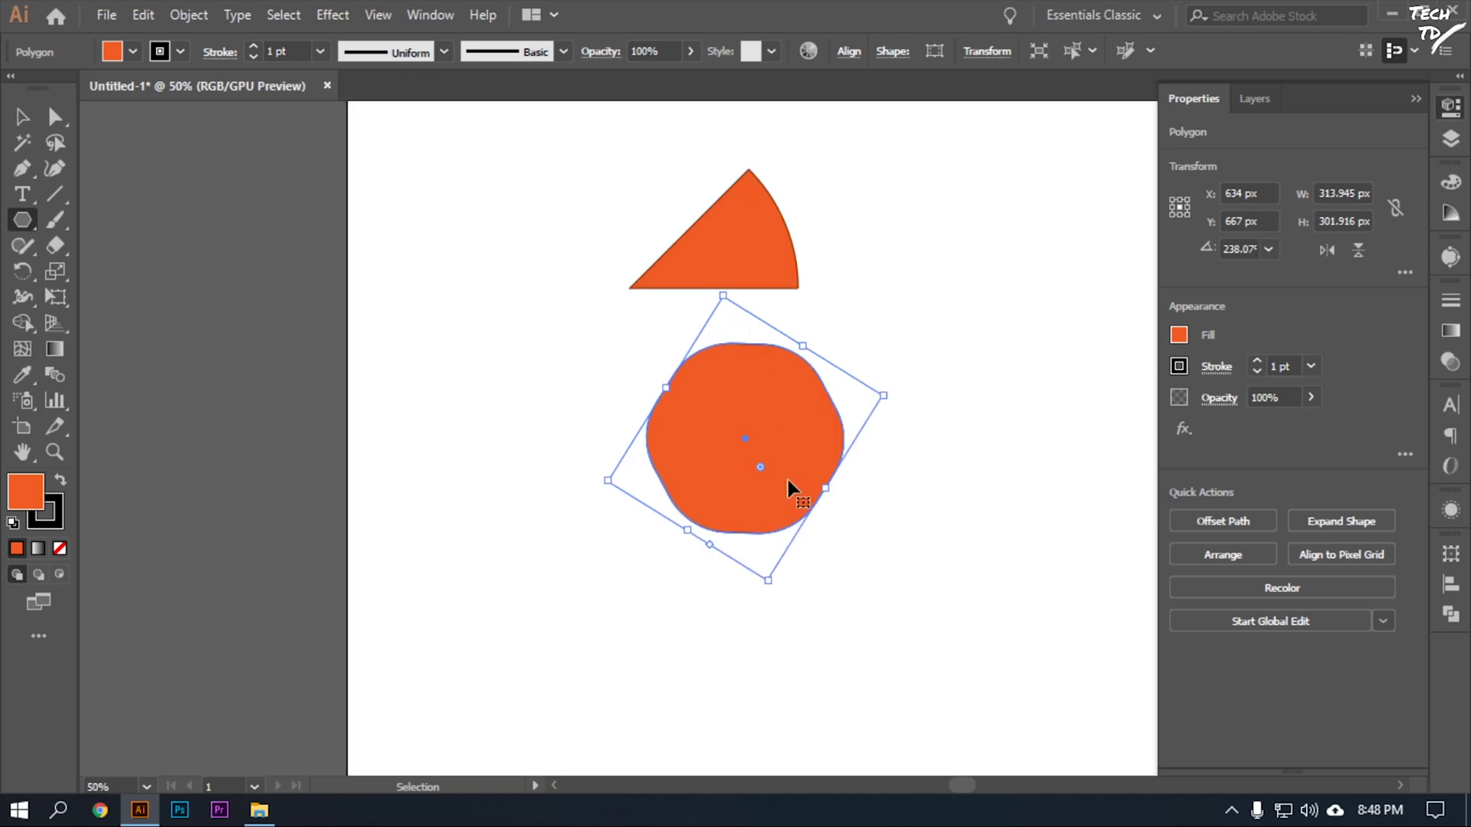
key("ctrl+equal")
key("ctrl+equal")
key("ctrl+equal")
key("ctrl+minus")
key("ctrl+minus")
key("ctrl+minus")
key("ctrl+minus")
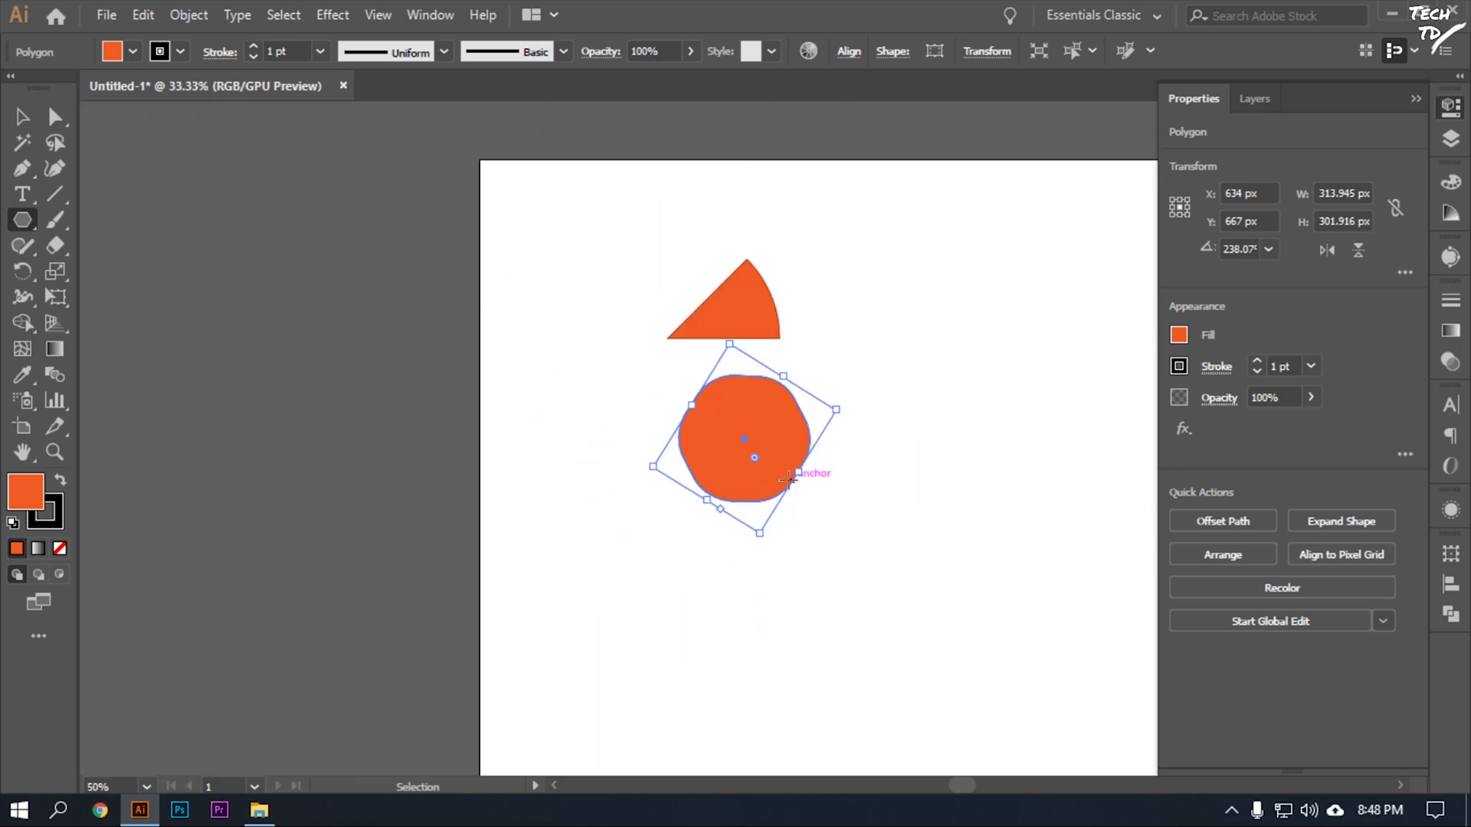
Step: Delete the rounded hexagon and the orange wedge to clear the artboard
left_click(22, 116)
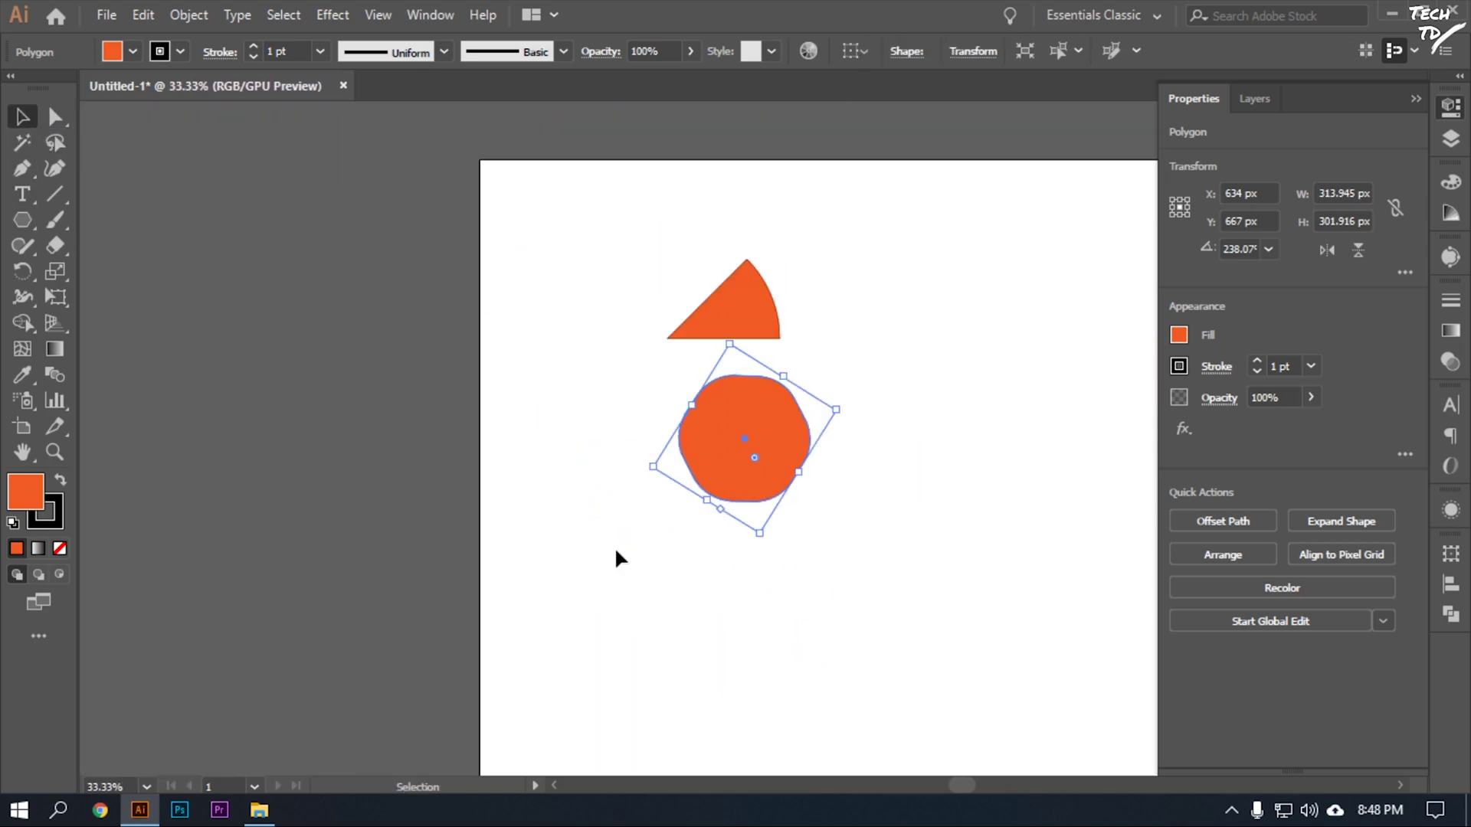
left_click(830, 527)
left_click_drag(794, 462, 307, 414)
left_click(761, 336)
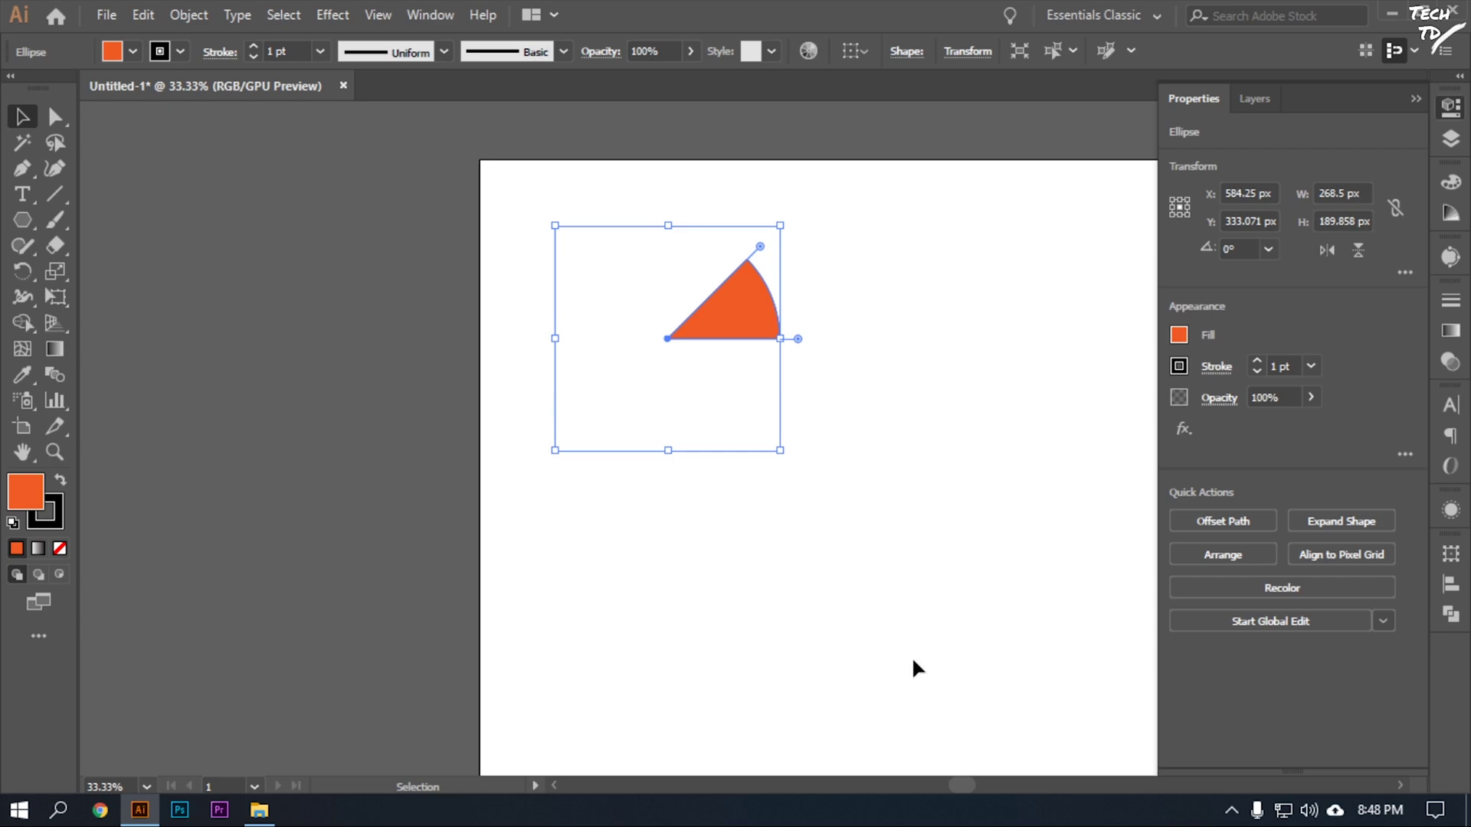
key("Delete")
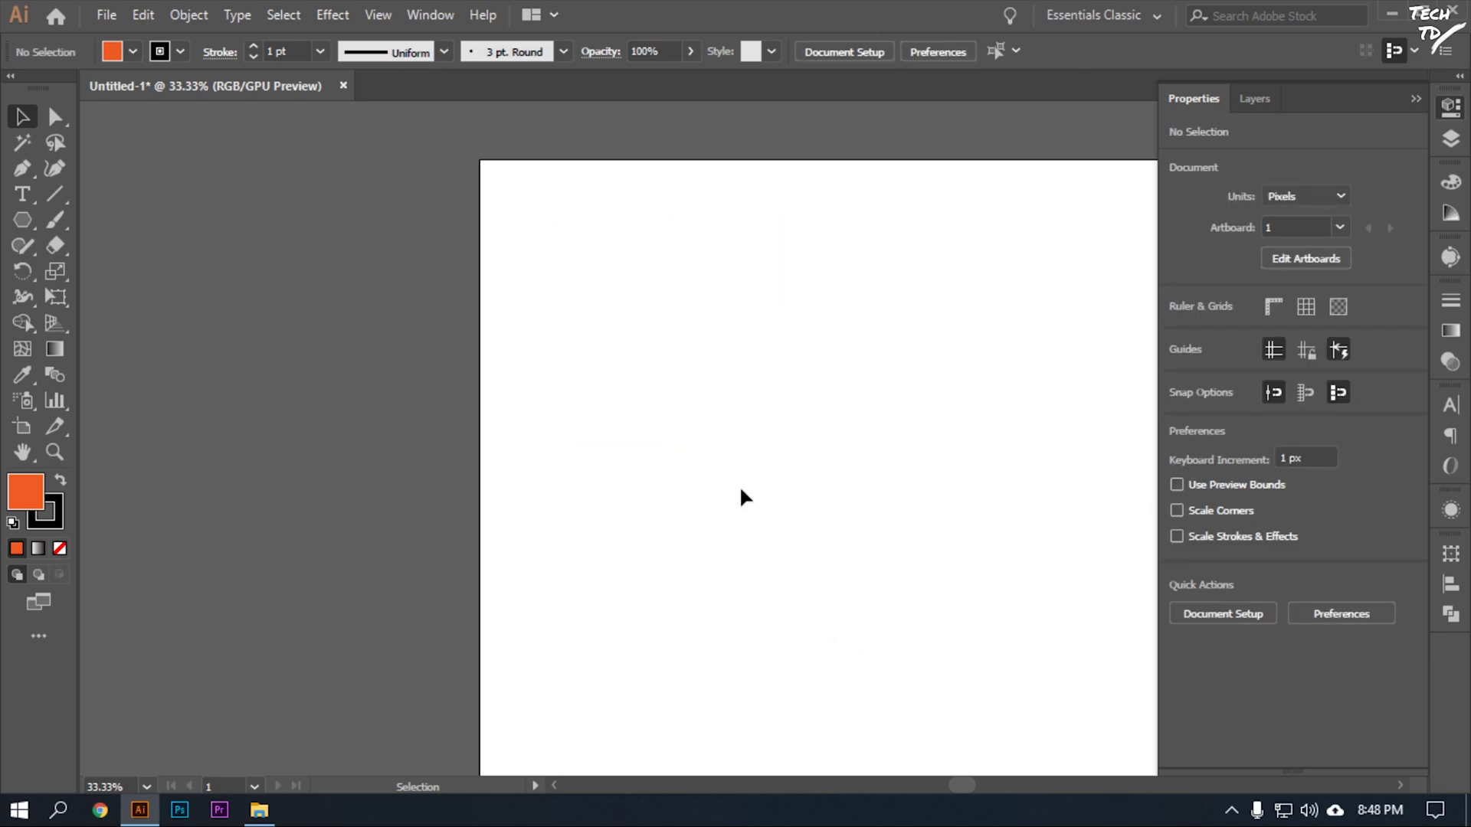
Step: Draw an orange circle about 622 px in diameter centred at about X 720.5 px, Y 534.5 px
left_click_drag(29, 222, 129, 270)
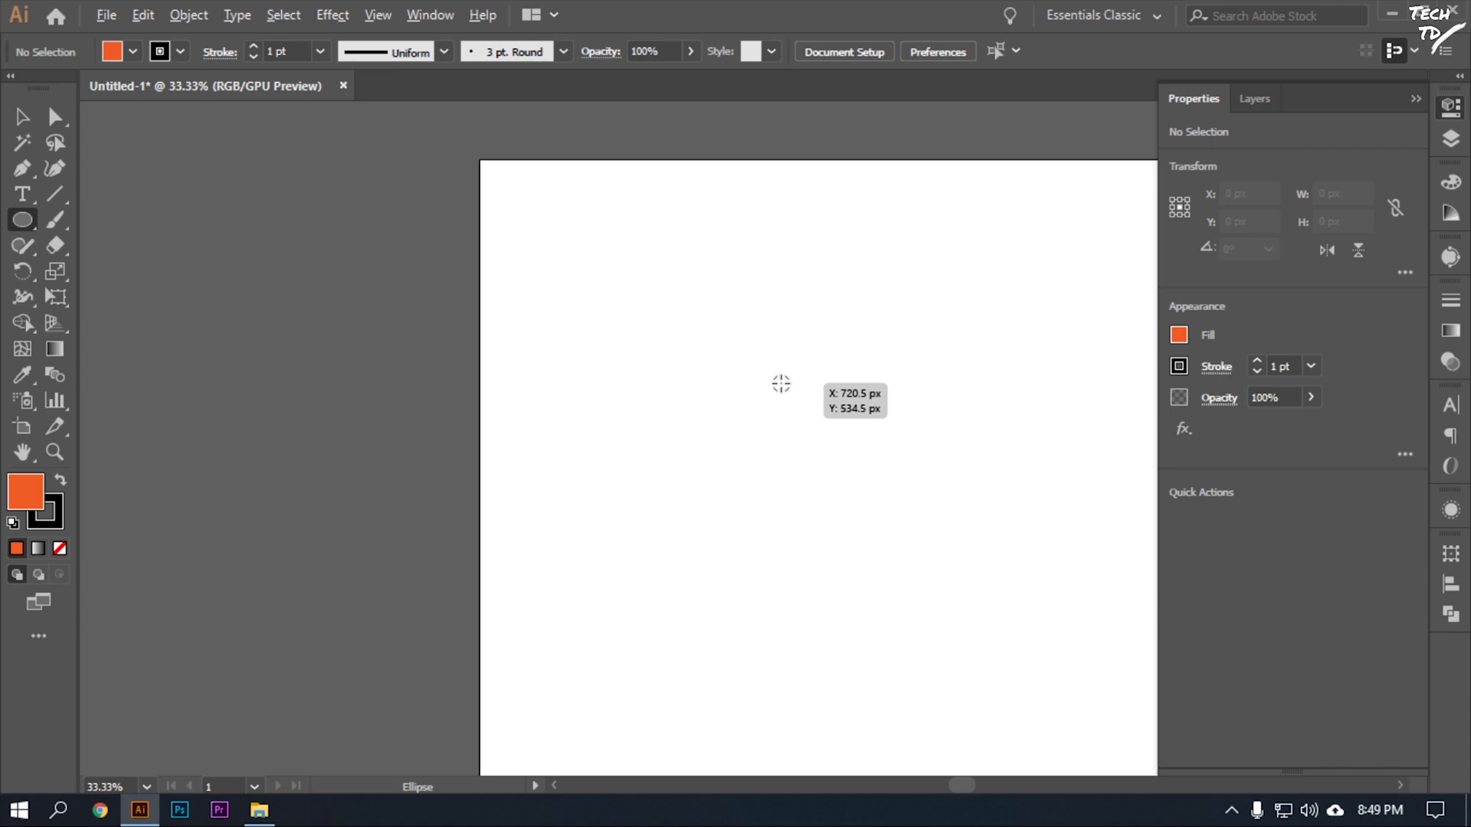
left_click_drag(781, 382, 910, 490)
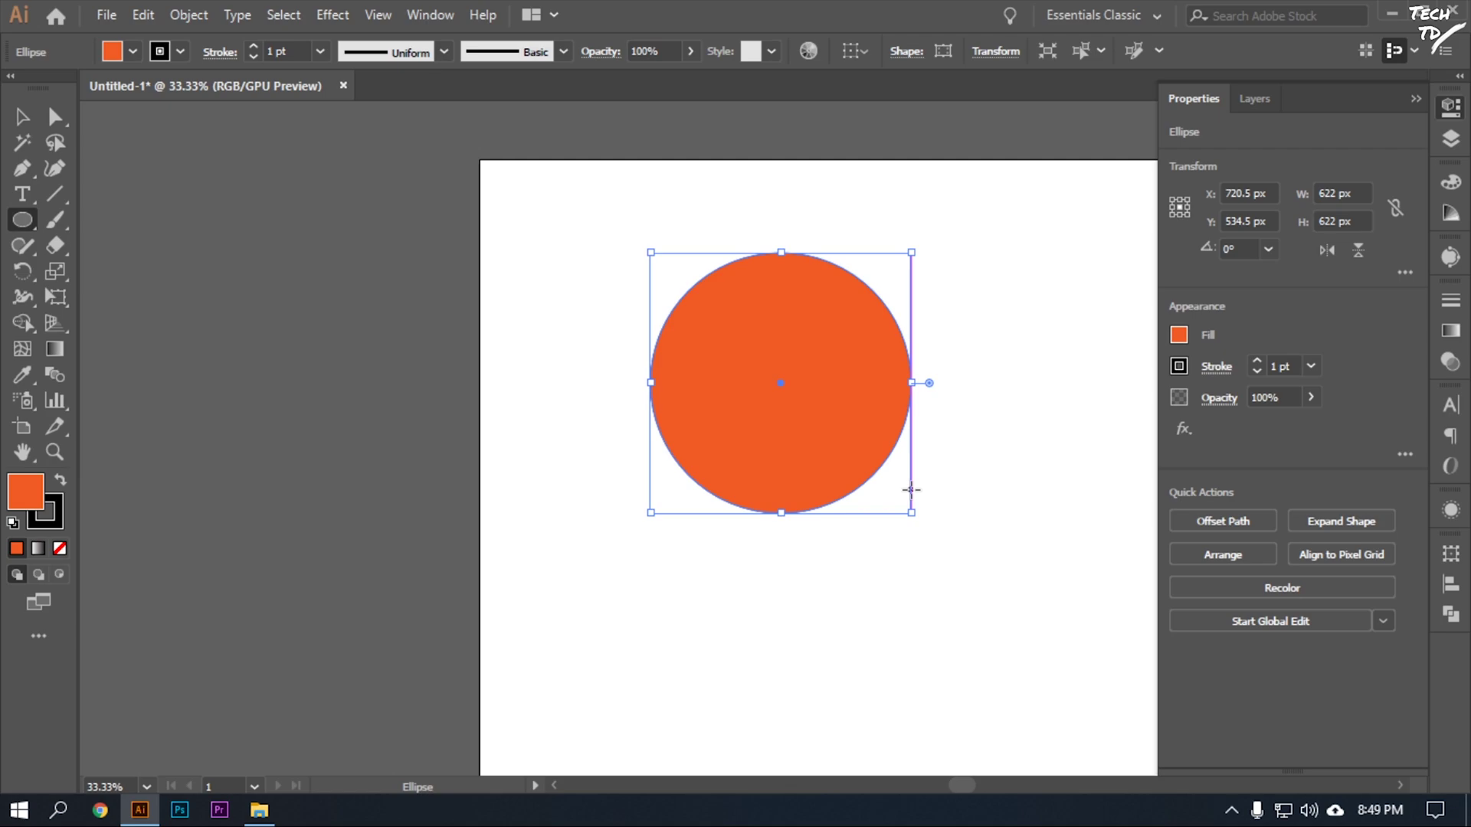
left_click(22, 117)
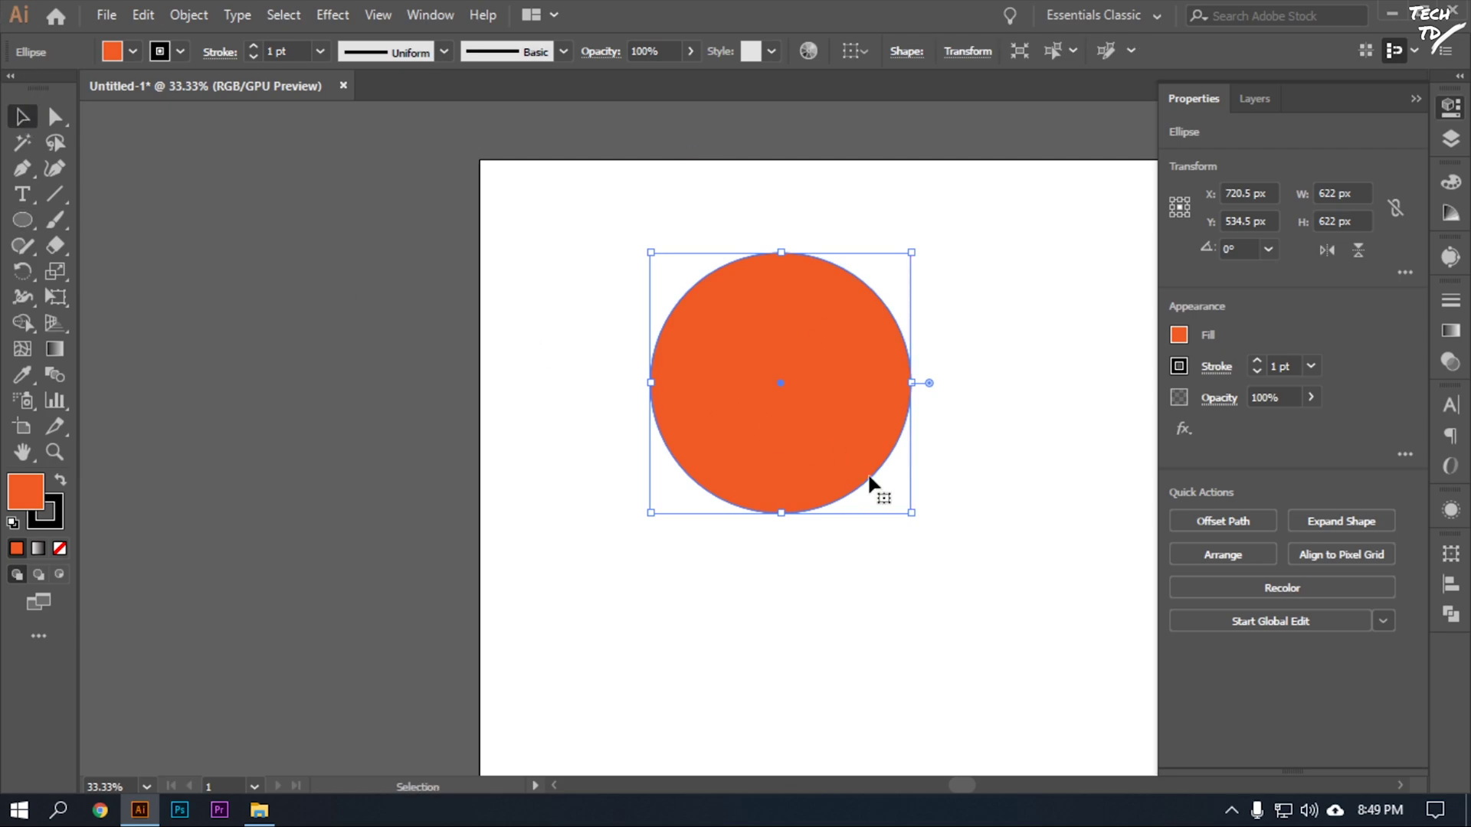
Step: Copy the orange circle, try an ordinary paste of it, and undo the offset duplicate
left_click(1028, 609)
left_click(853, 481)
key("ctrl+c")
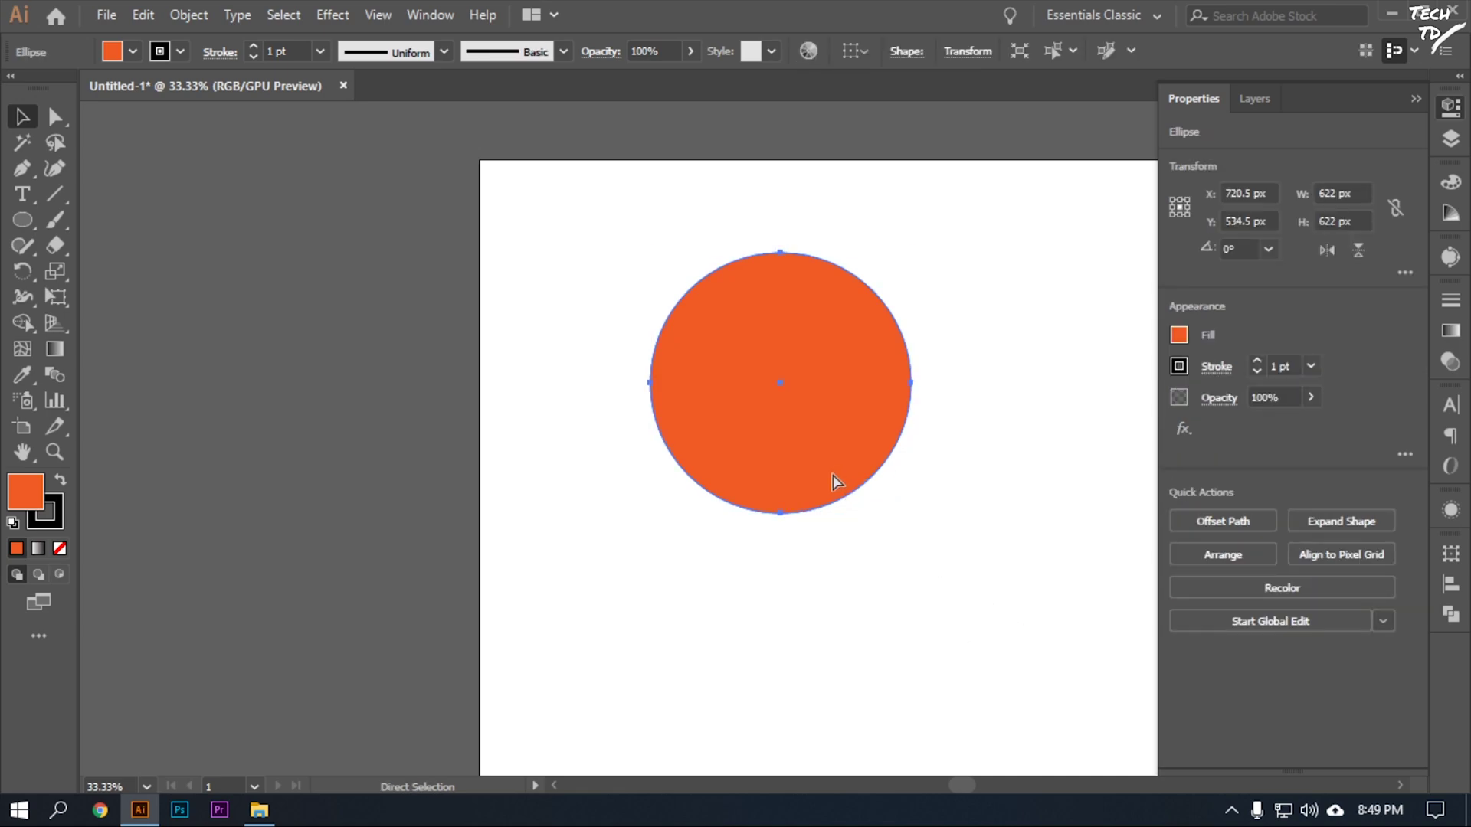
key("ctrl+v")
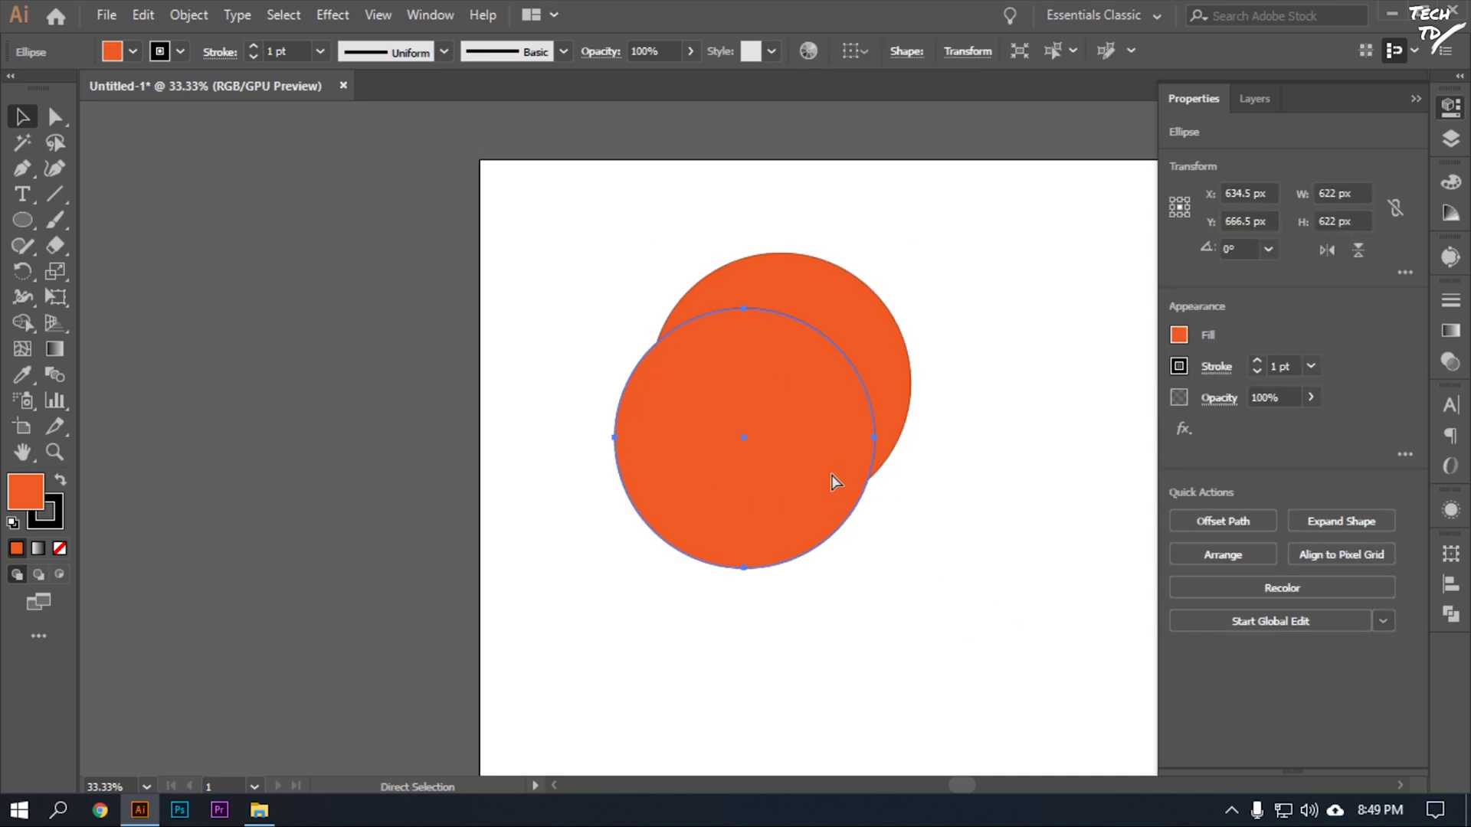
key("ctrl+z")
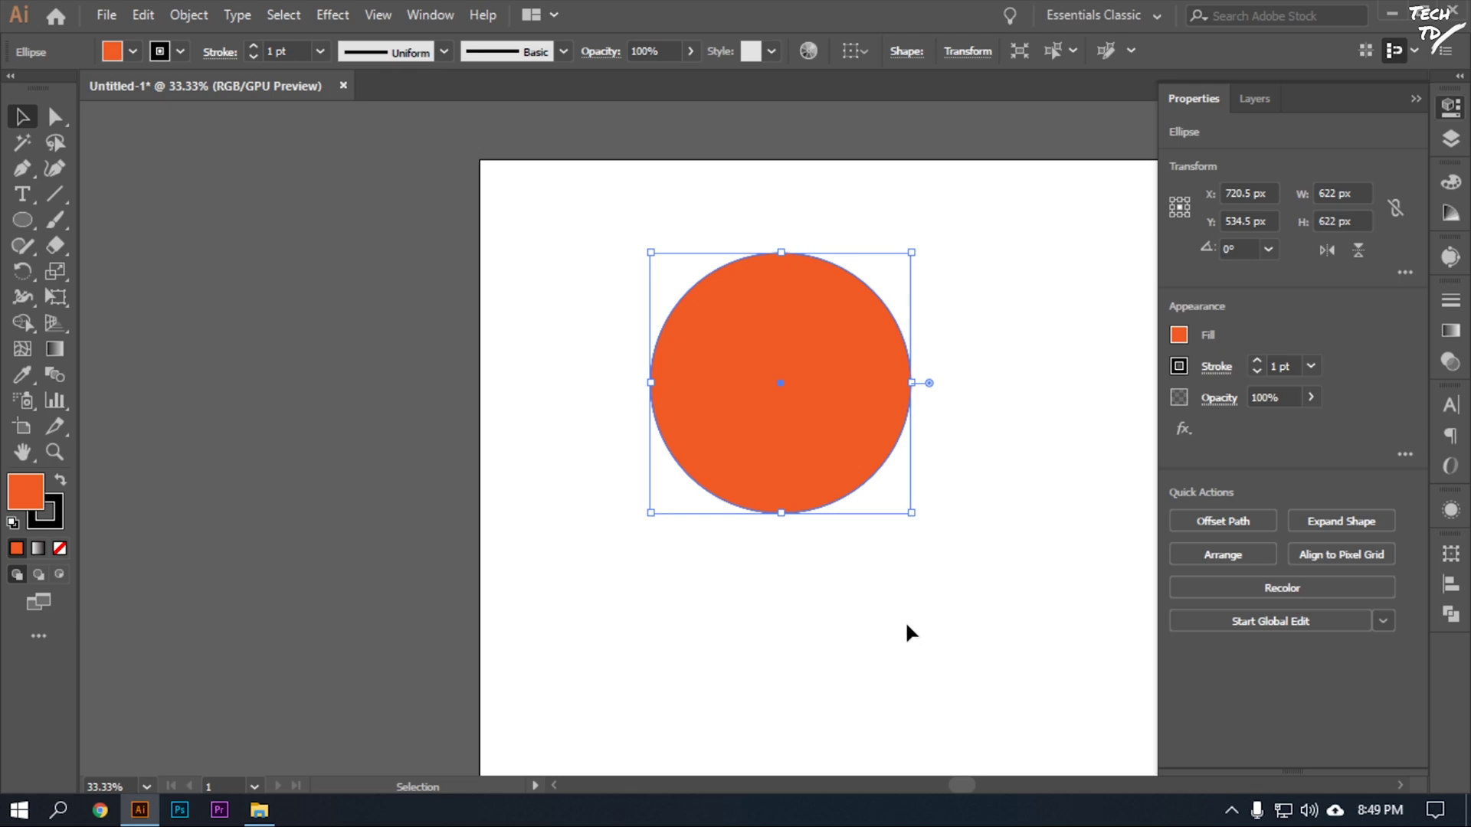
Step: Try moving the orange circle off its spot to check for a stacked copy, and undo each move
left_click_drag(881, 463, 723, 635)
key("ctrl+z")
left_click(837, 673)
left_click_drag(847, 460, 931, 582)
key("ctrl+z")
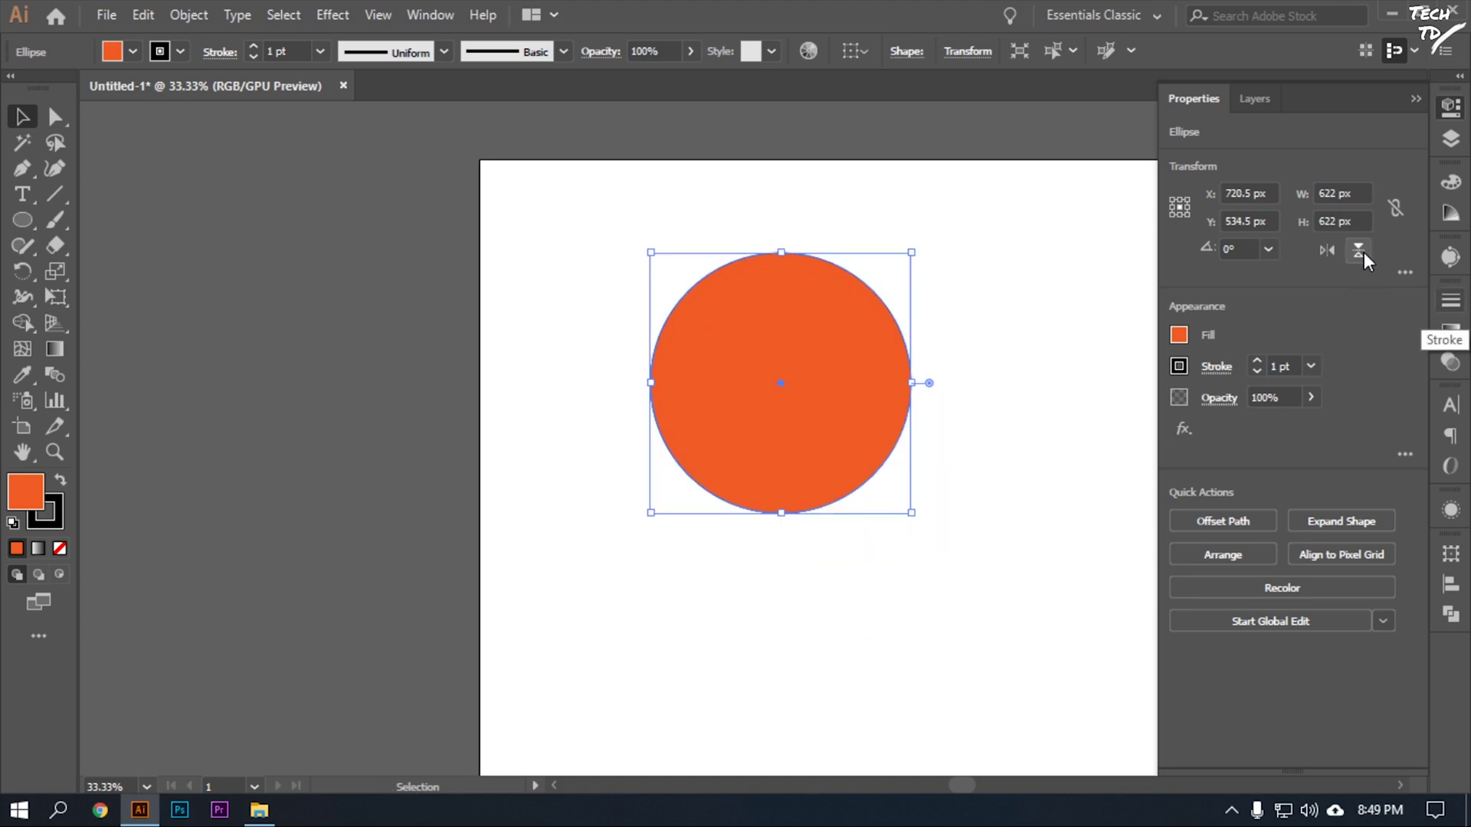
Step: Turn the front circle into a pie slice with a 30° end angle and fill it yellow-green
left_click(1402, 273)
left_click(1319, 367)
type("30")
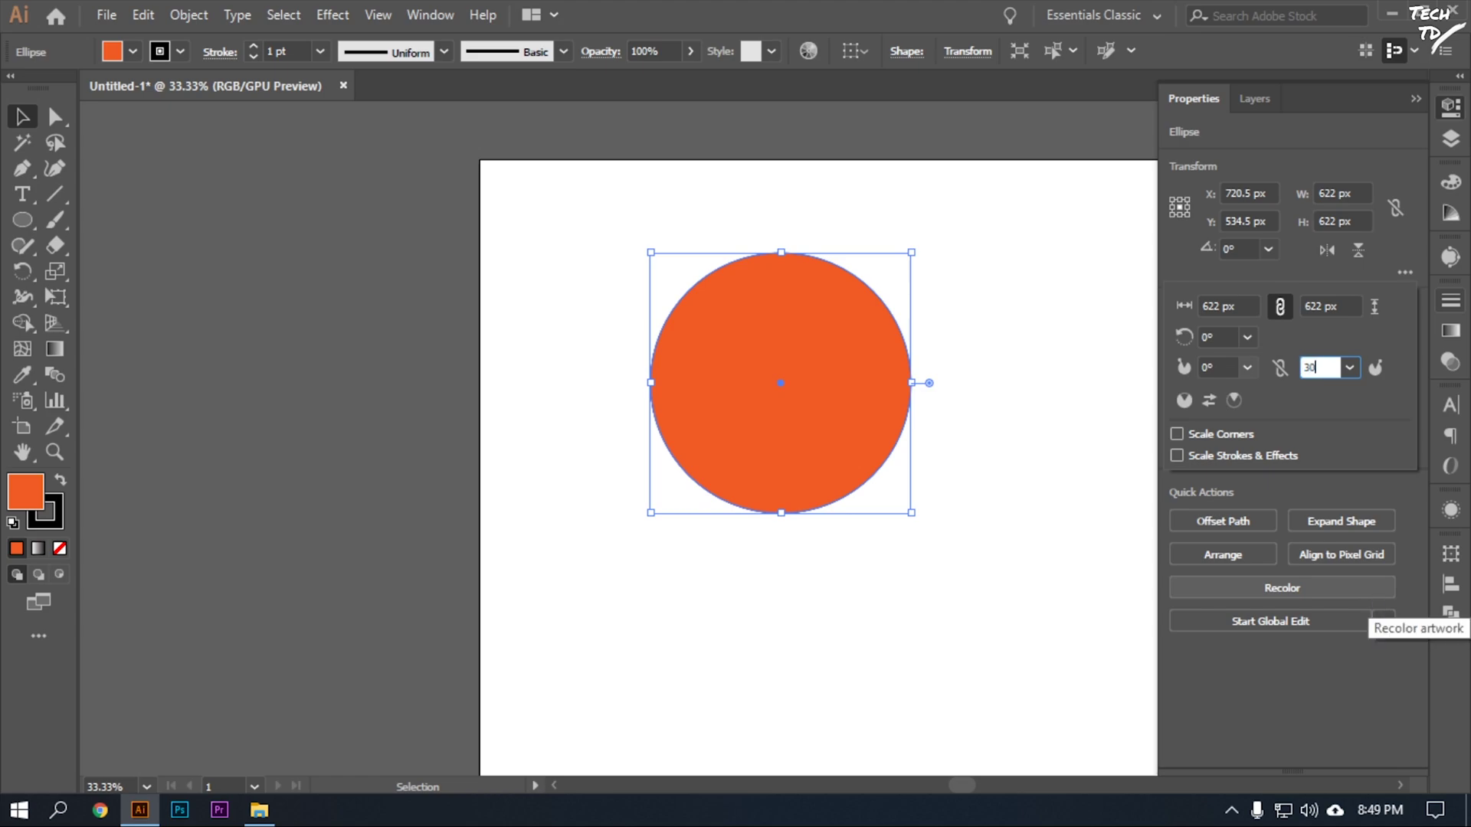
key("Return")
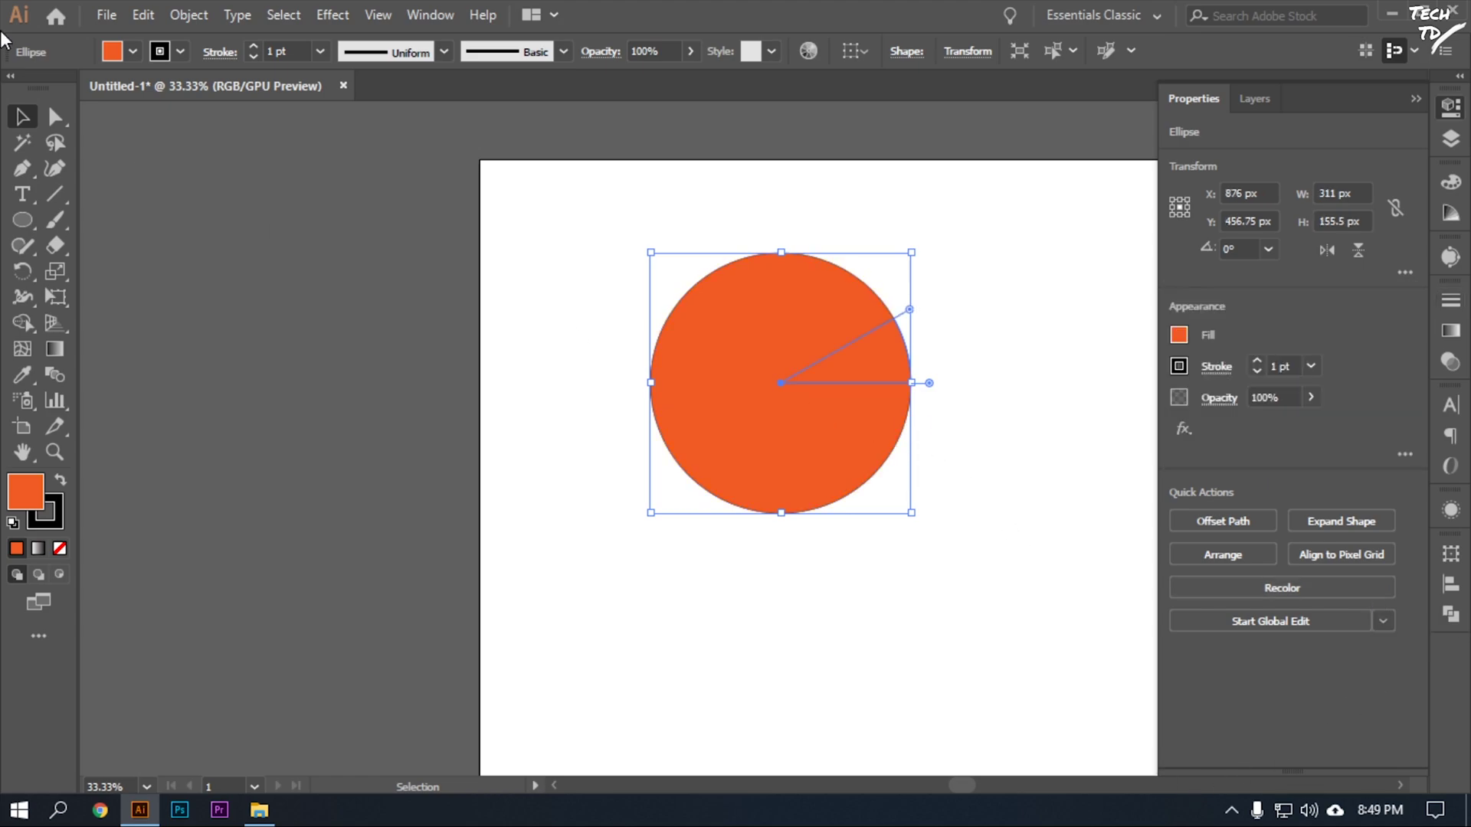
left_click(135, 47)
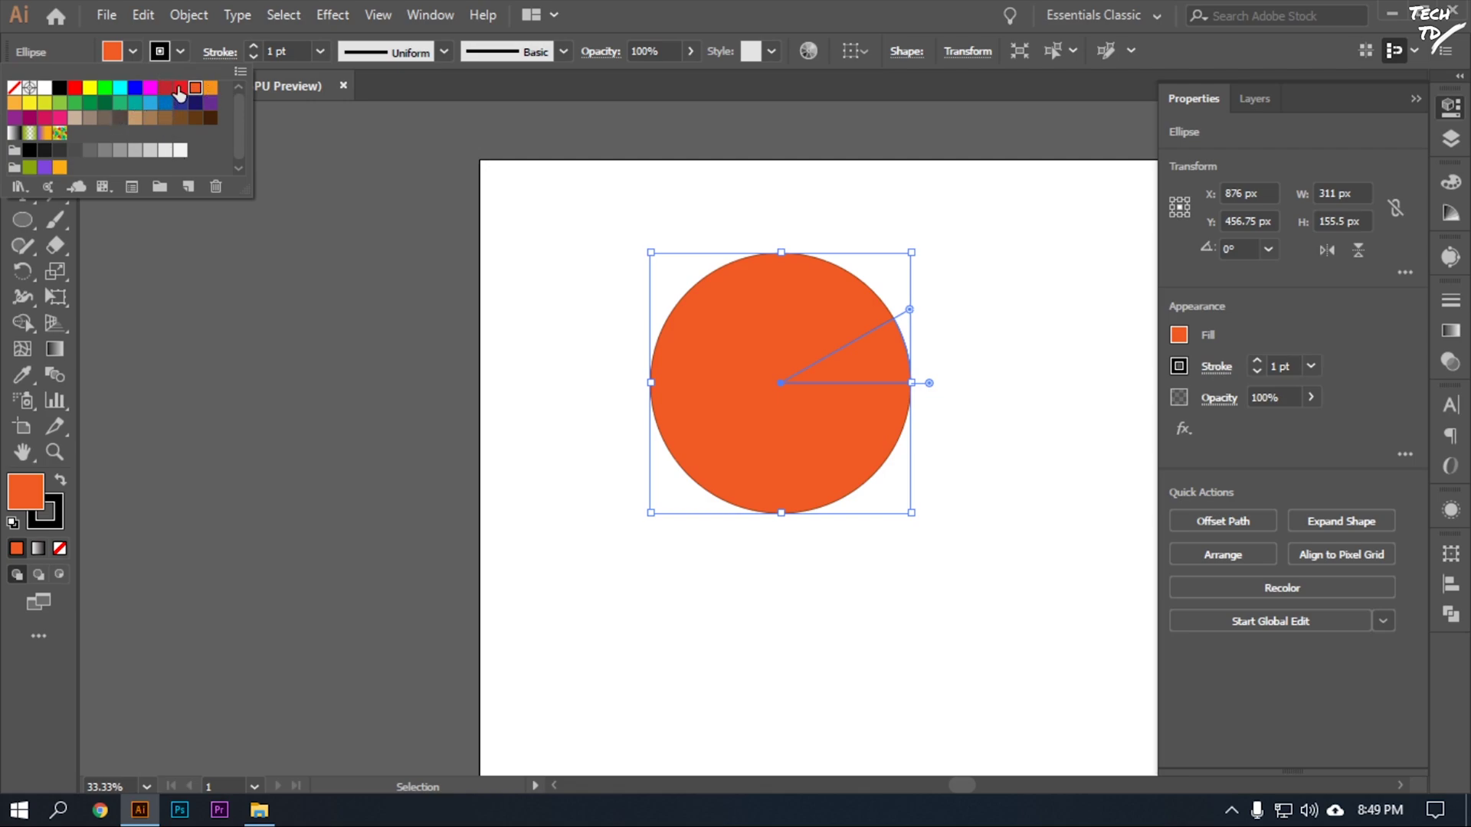
left_click(42, 111)
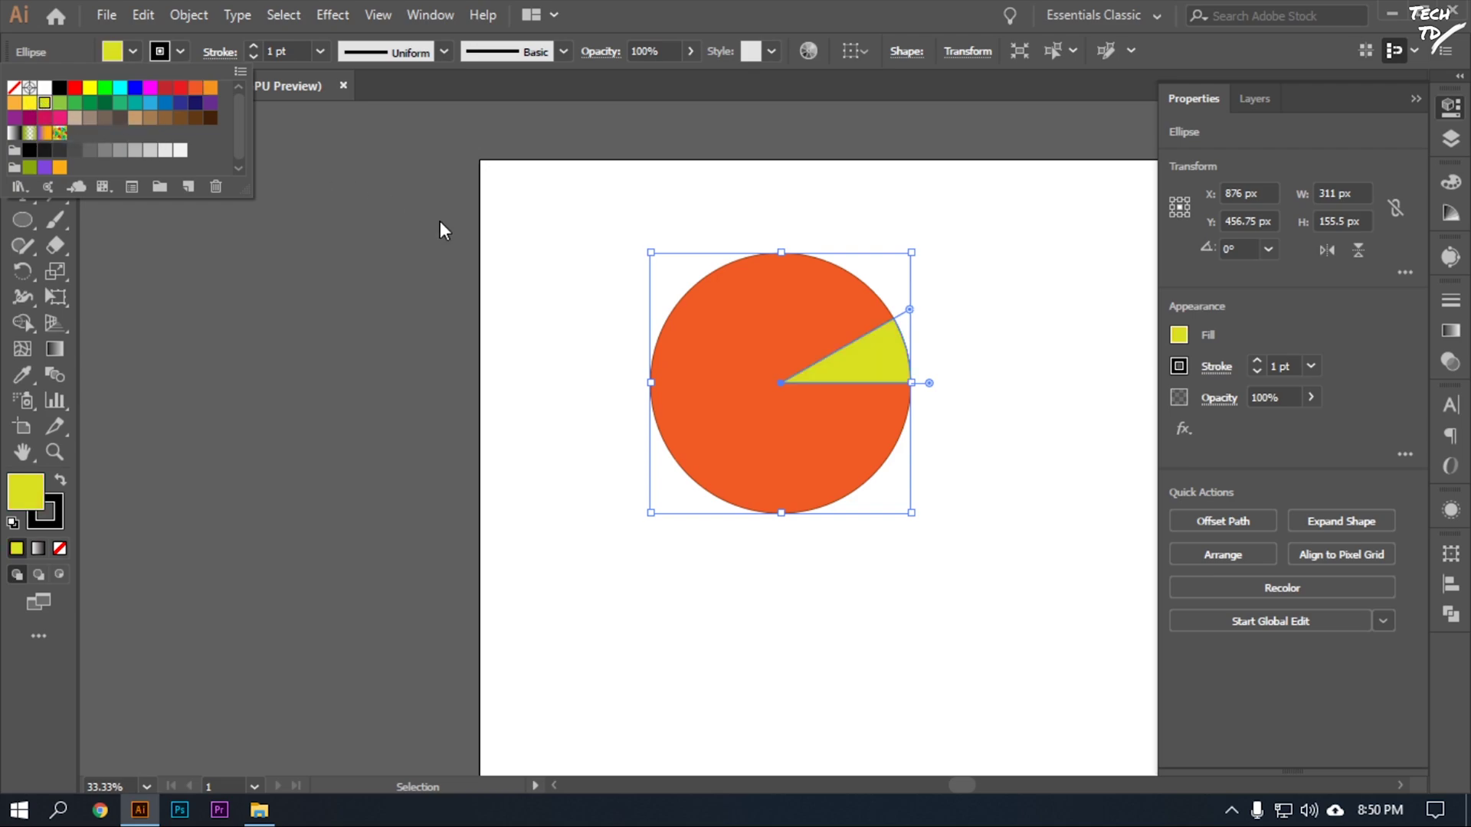
Step: Select the front full orange circle and set its pie end angle to 60°
left_click(763, 439)
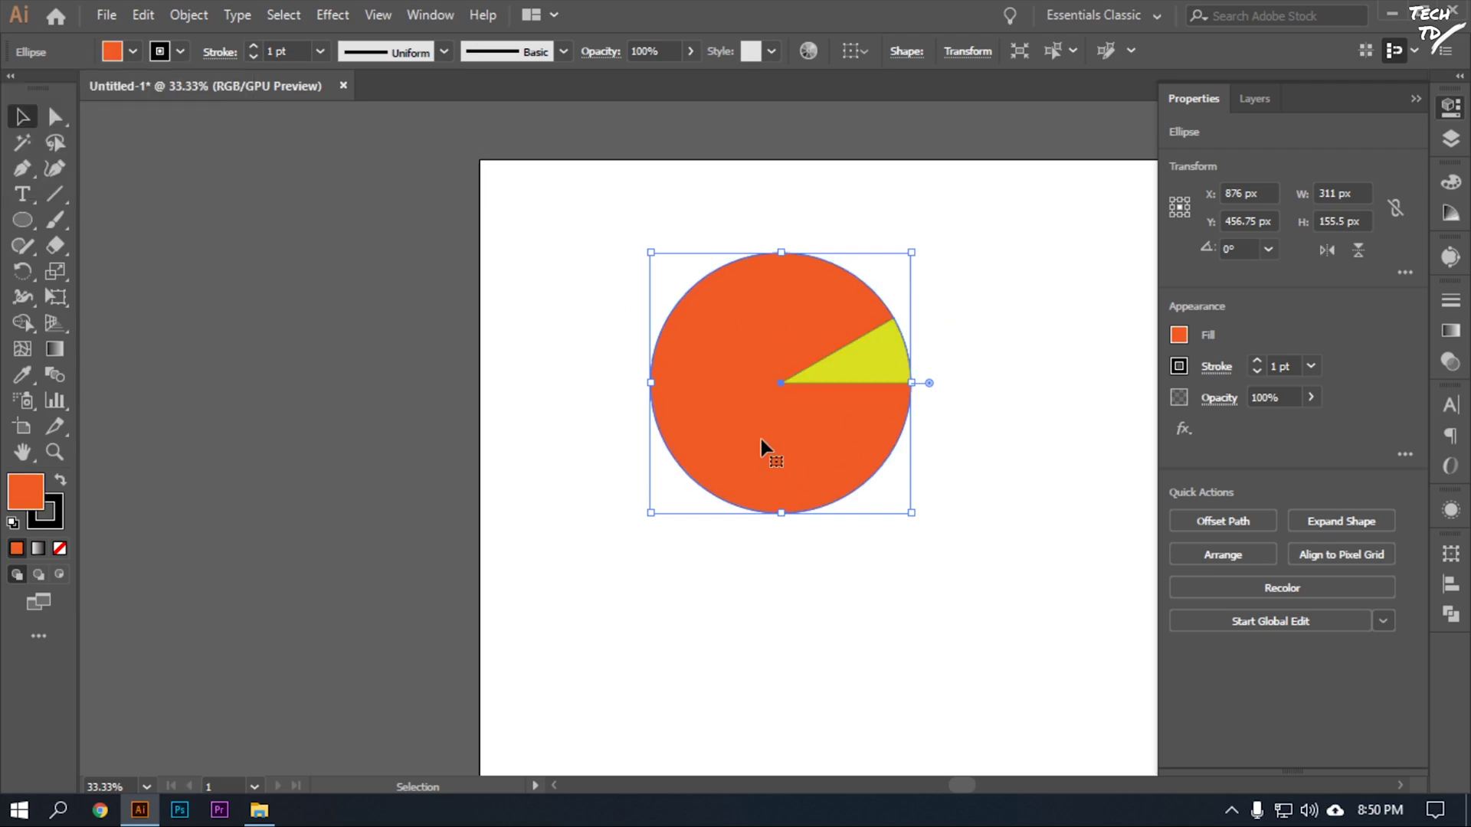
key("a")
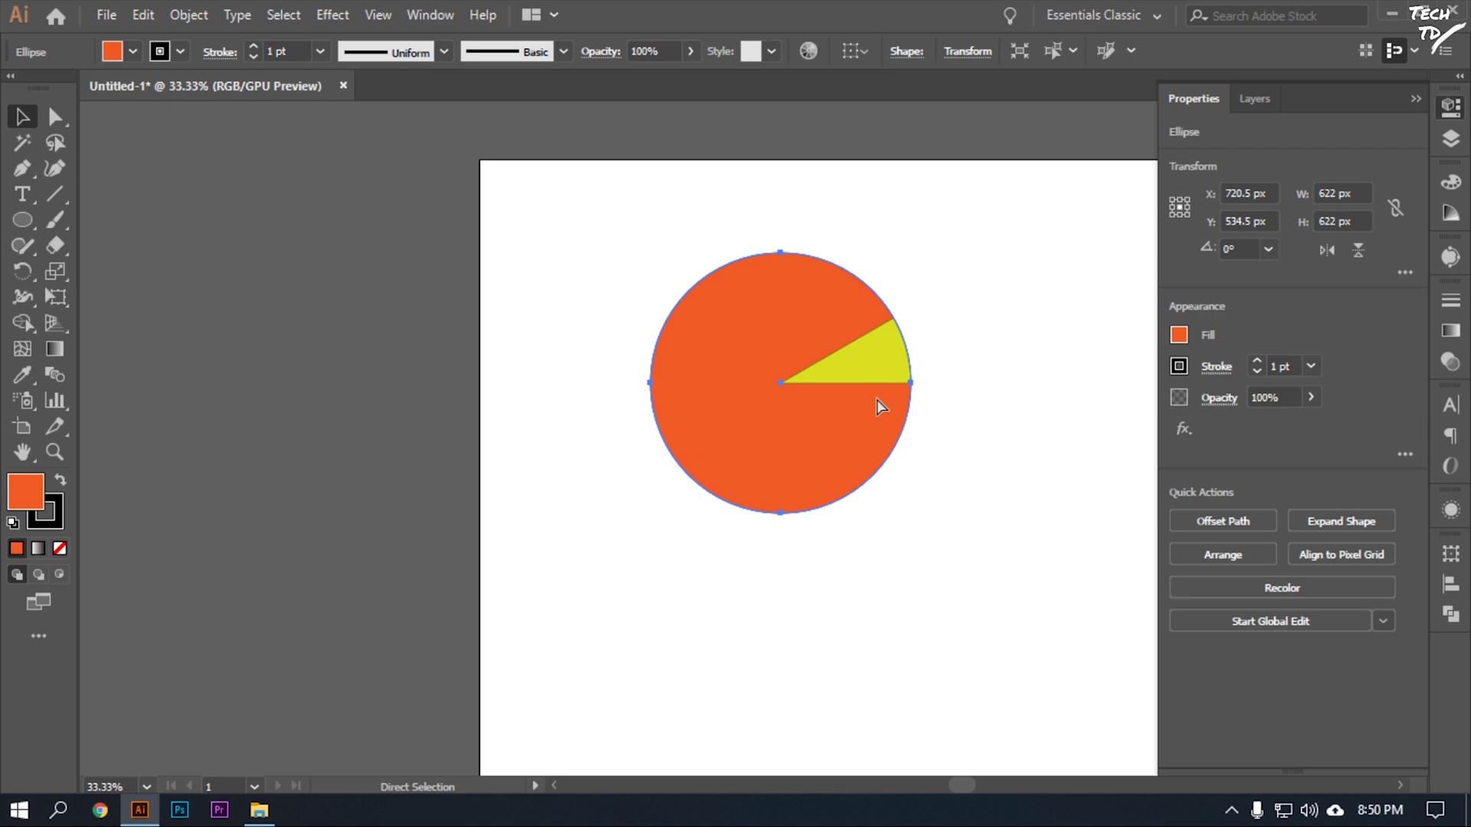
key("v")
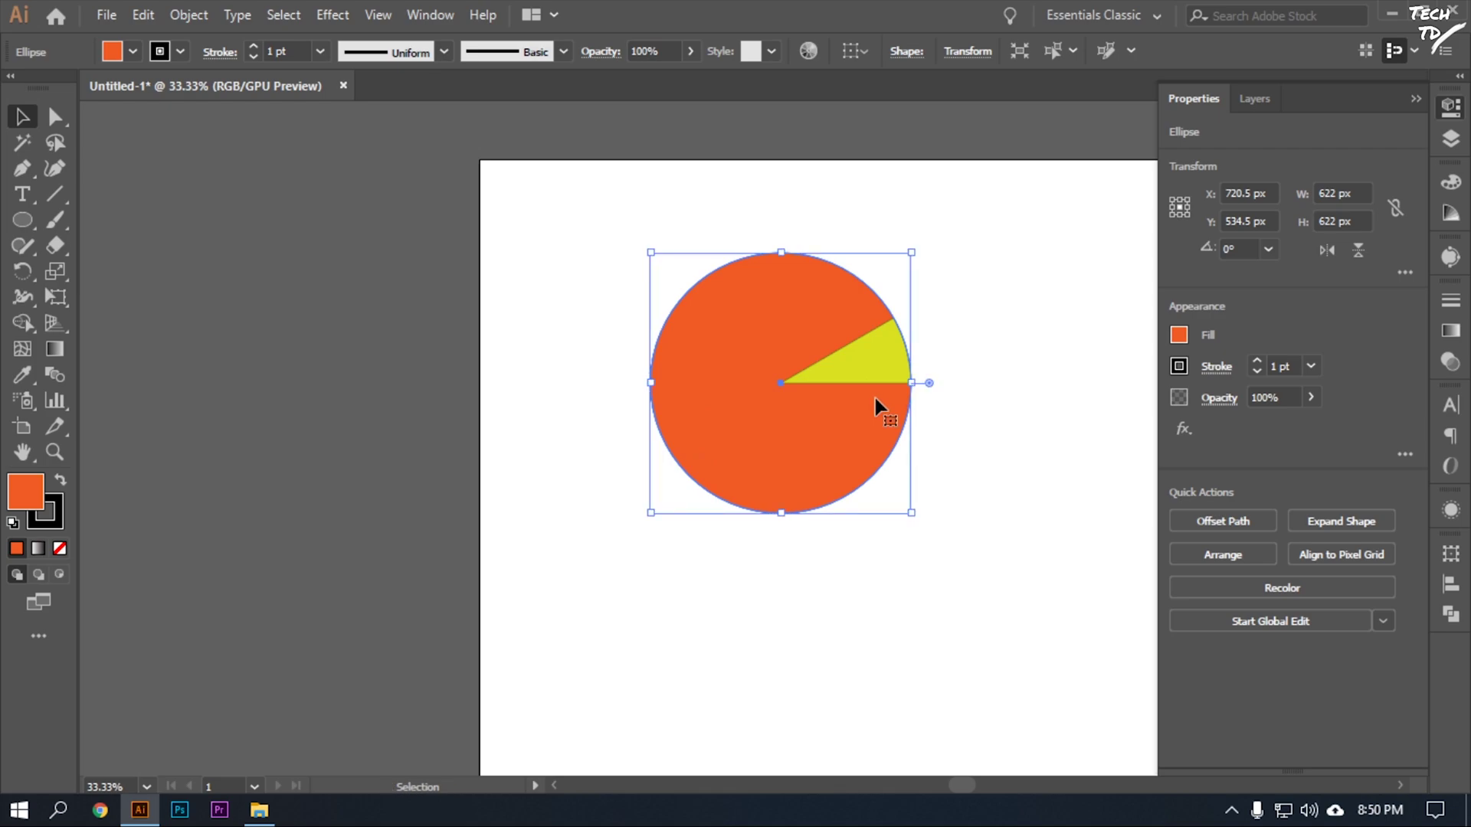
left_click(1404, 273)
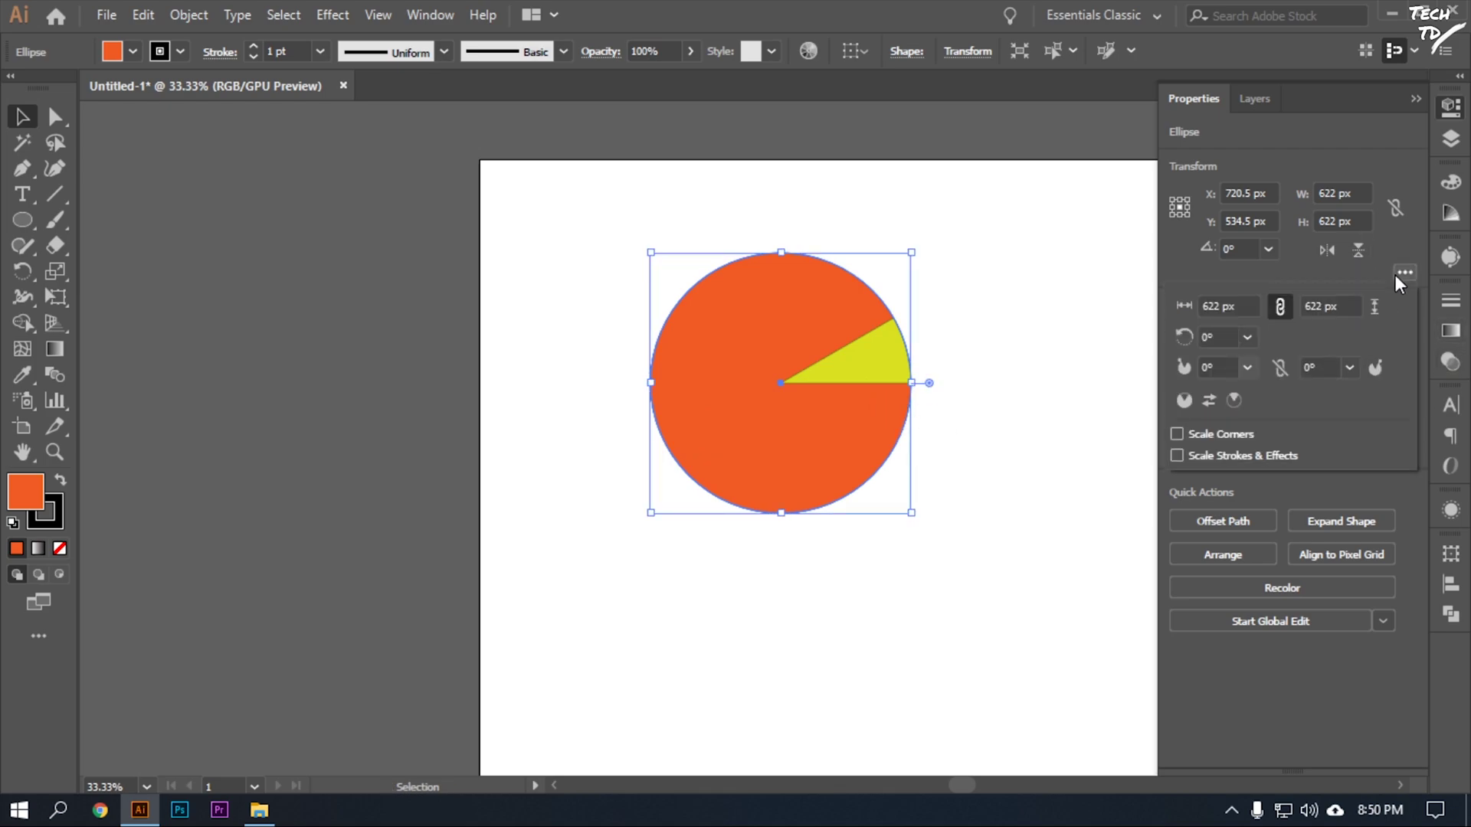
left_click(1314, 369)
type("60")
key("Return")
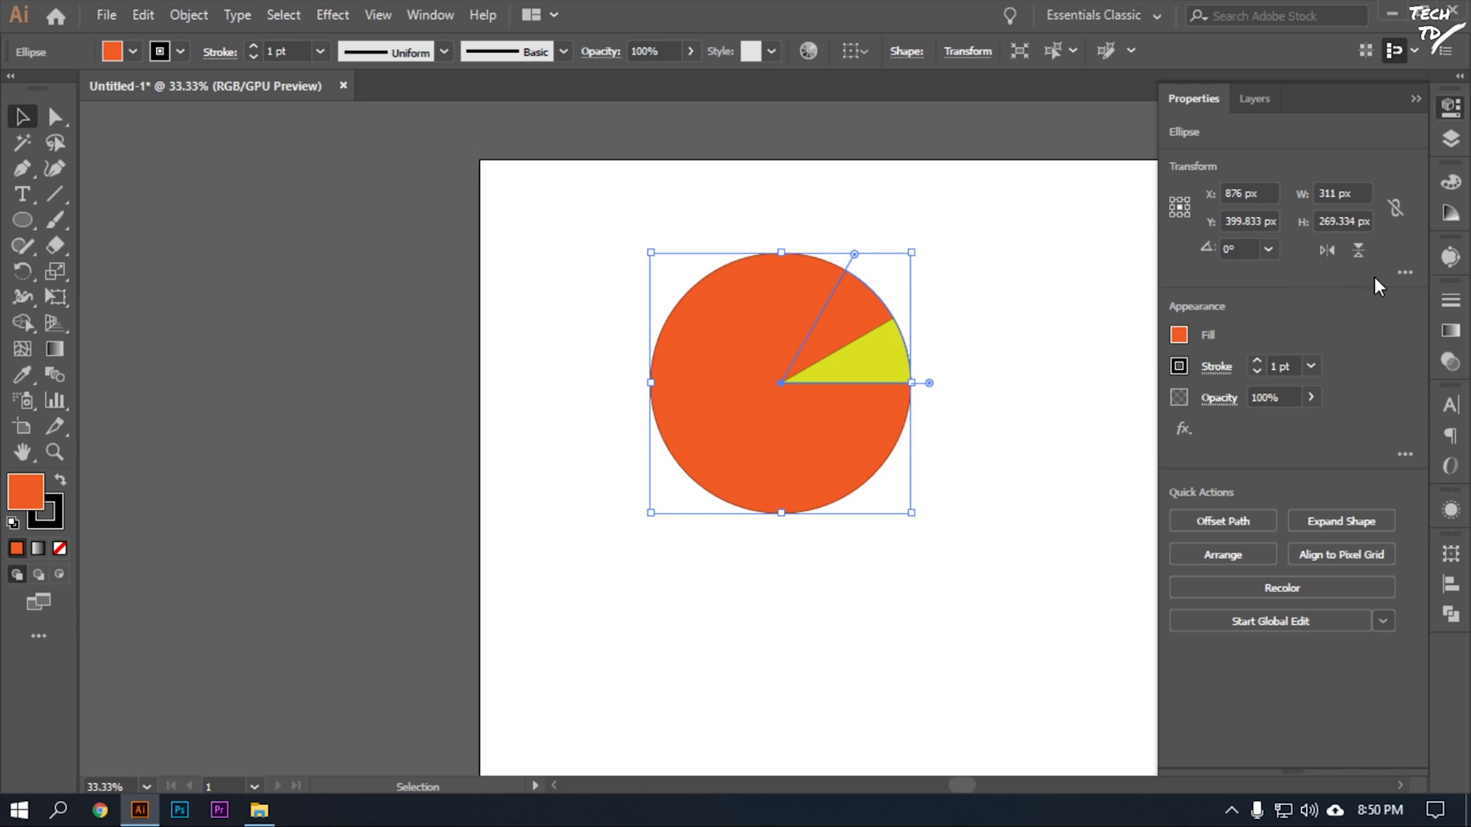
Step: Set the second slice's pie end angle to 100° and fill it light blue
left_click(1404, 272)
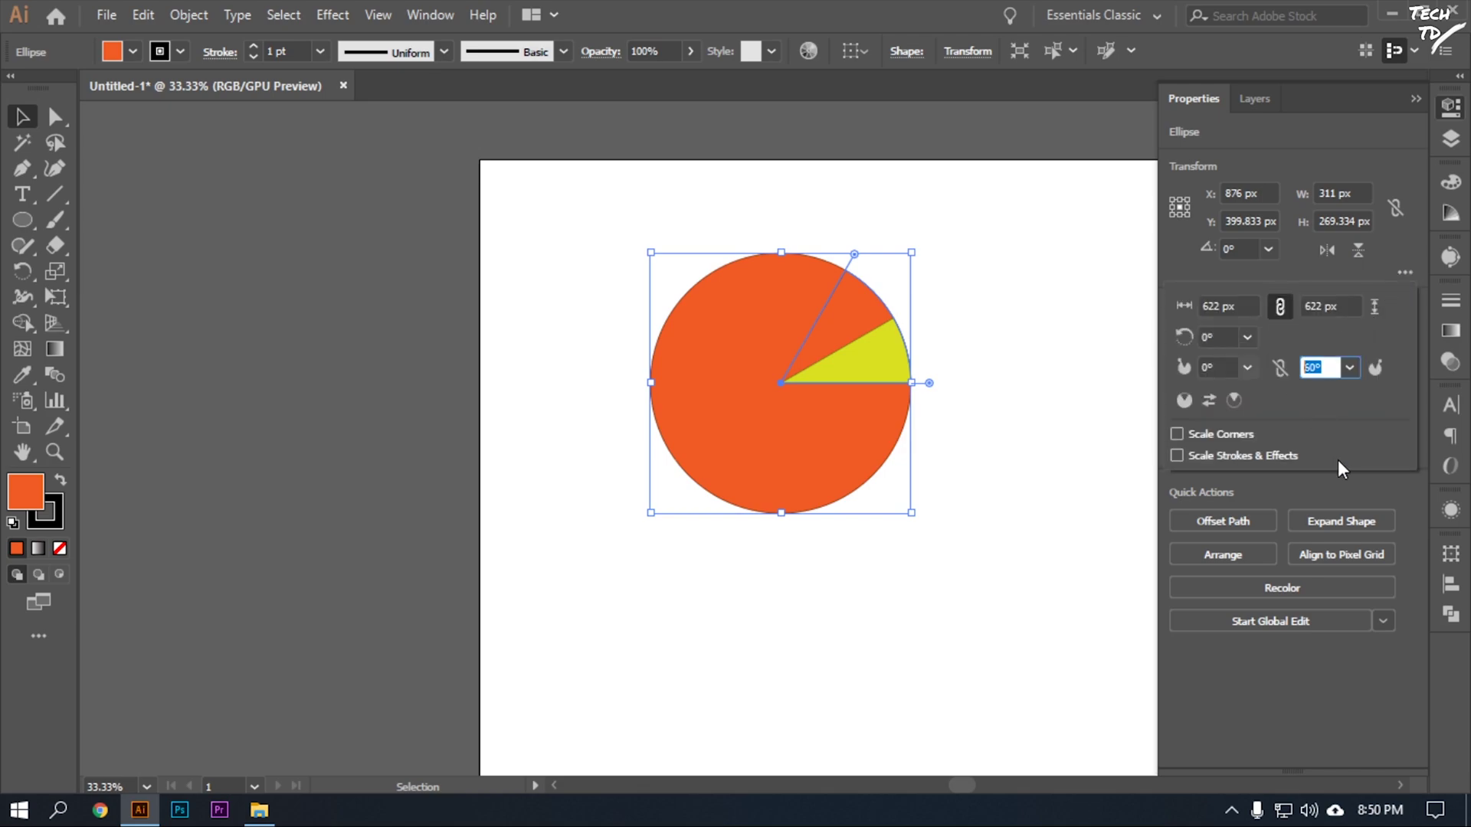
type("100")
key("Return")
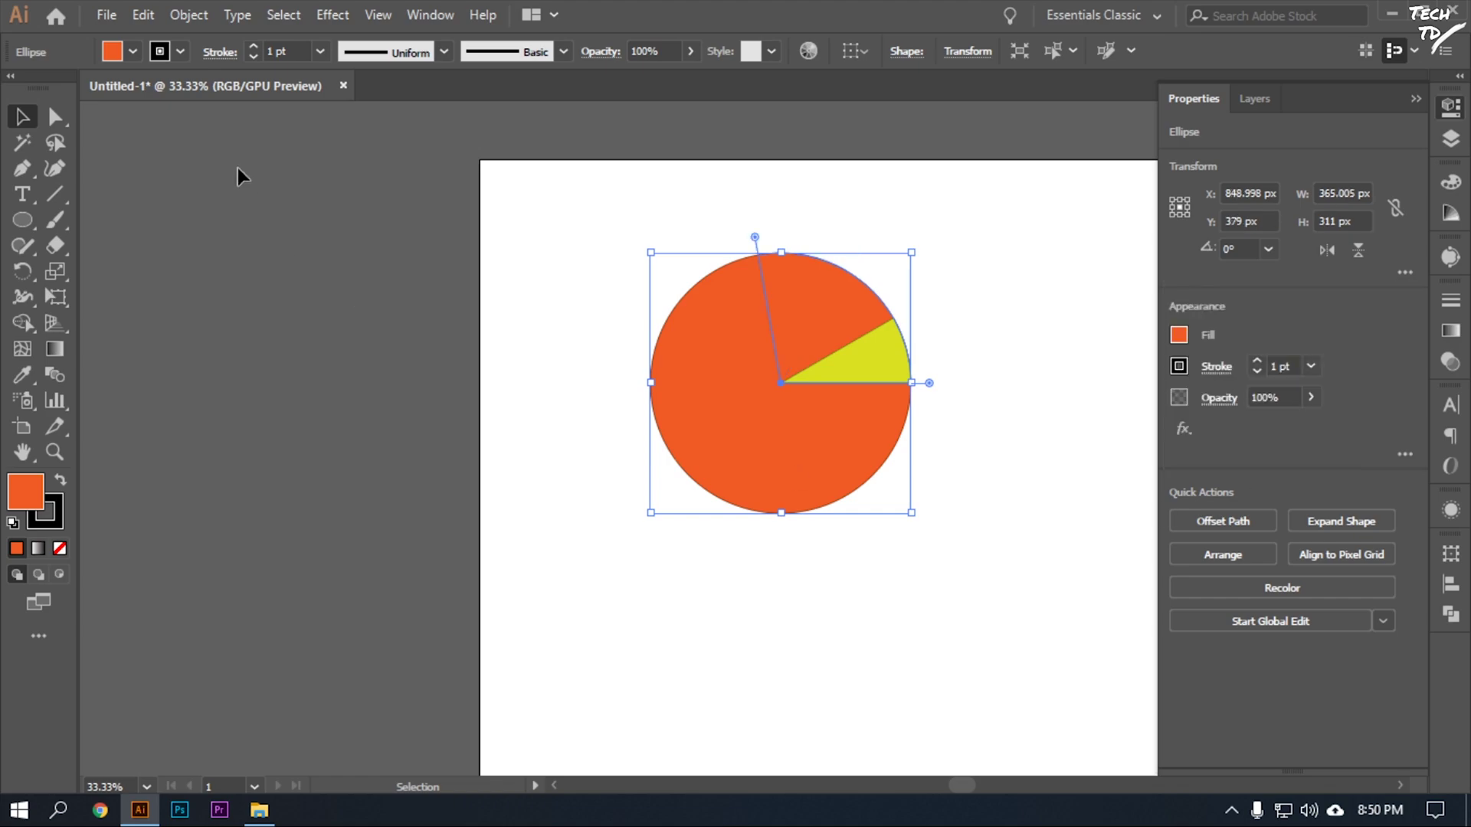
left_click(134, 52)
left_click(150, 102)
left_click(300, 311)
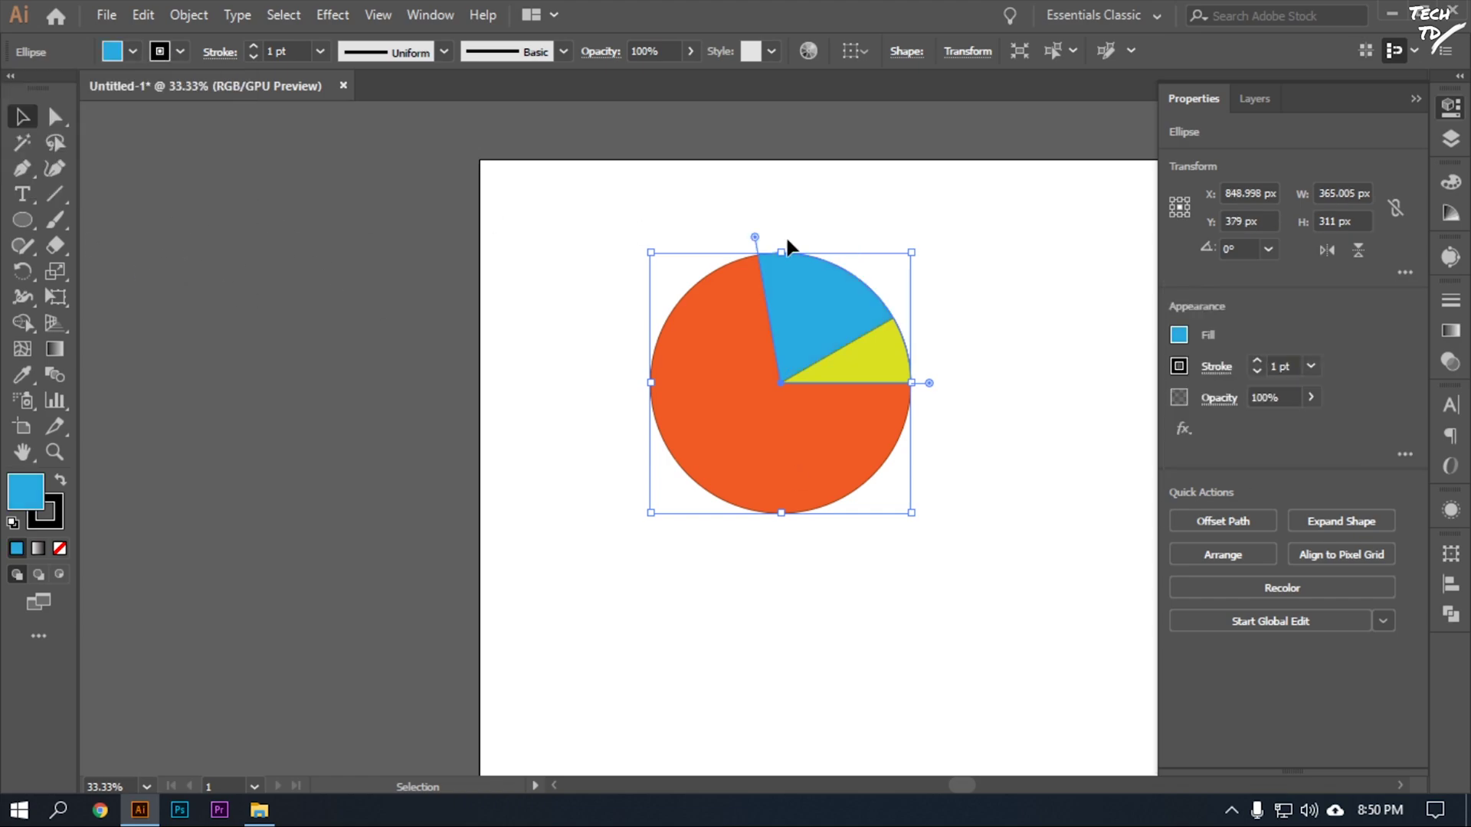
Step: Rotate the blue slice to 225° and adjust its pie edges to run from the yellow slice's lower edge to just past the circle's lowest point
mouse_move(799, 303)
left_mouse_down()
mouse_move(696, 424)
mouse_move(792, 447)
mouse_move(792, 305)
left_mouse_up()
key("ctrl+z")
left_click_drag(918, 239, 812, 528)
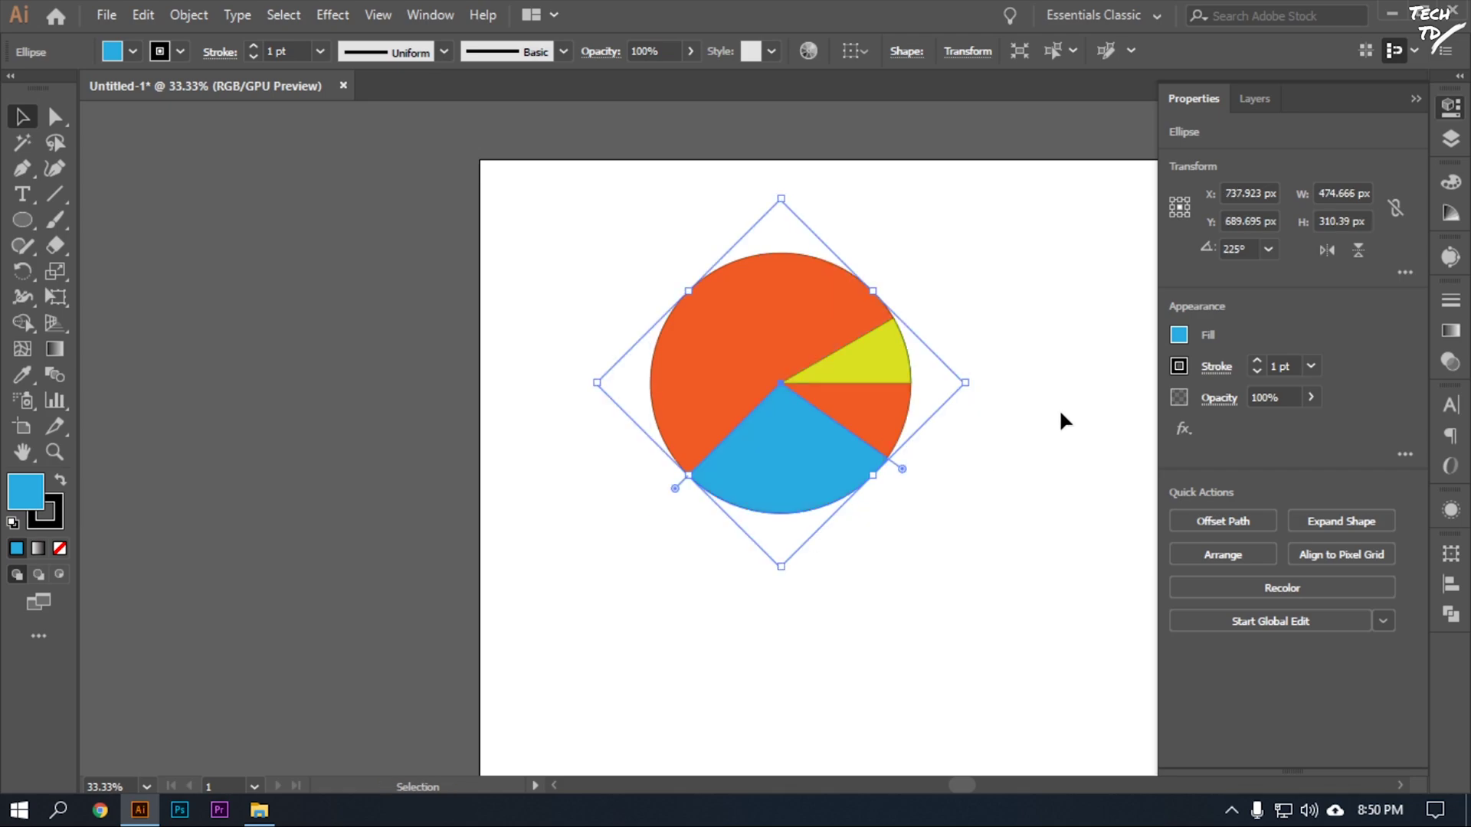
left_click_drag(903, 470, 925, 388)
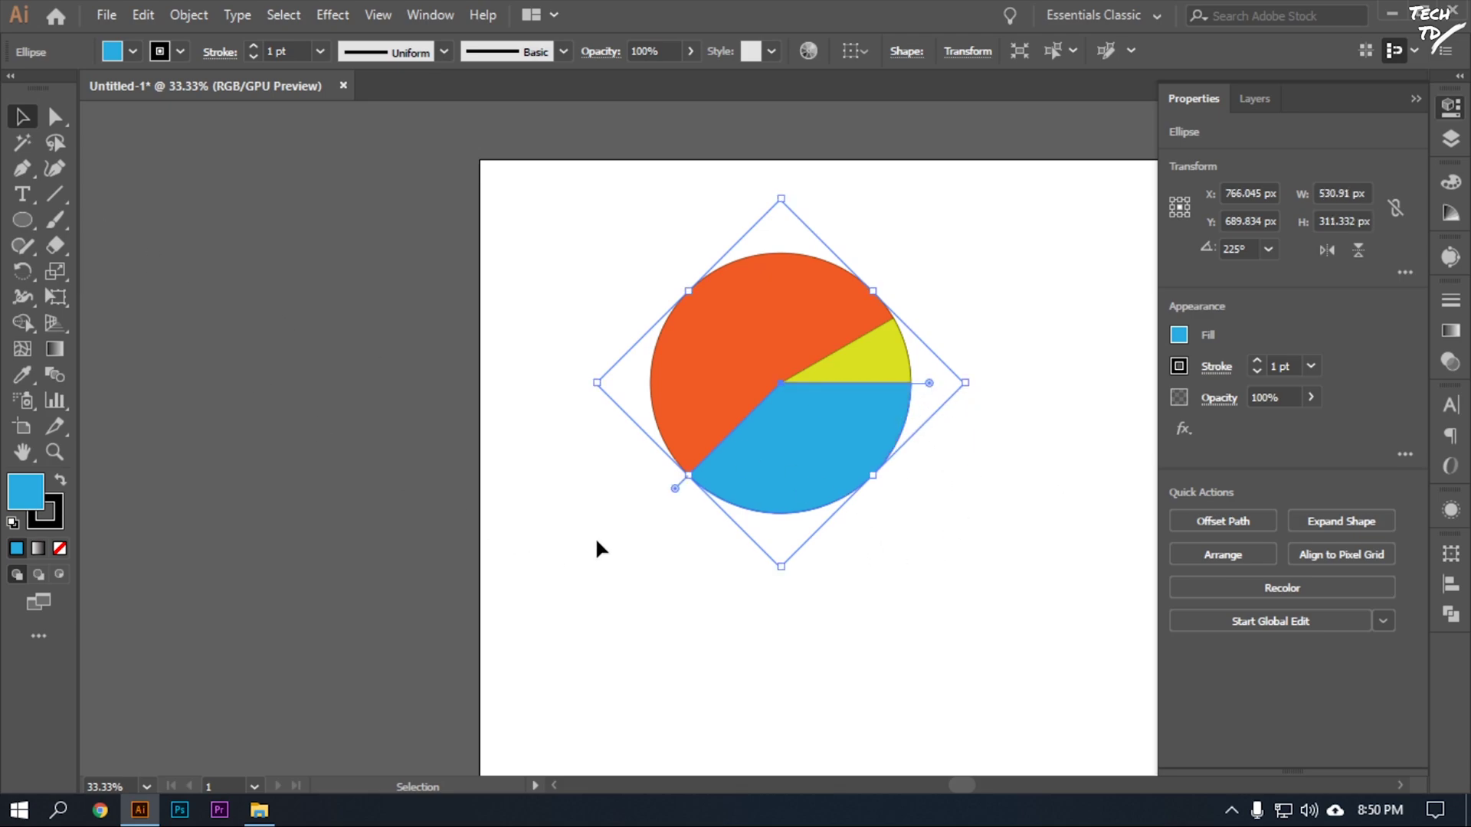
left_click_drag(675, 490, 743, 528)
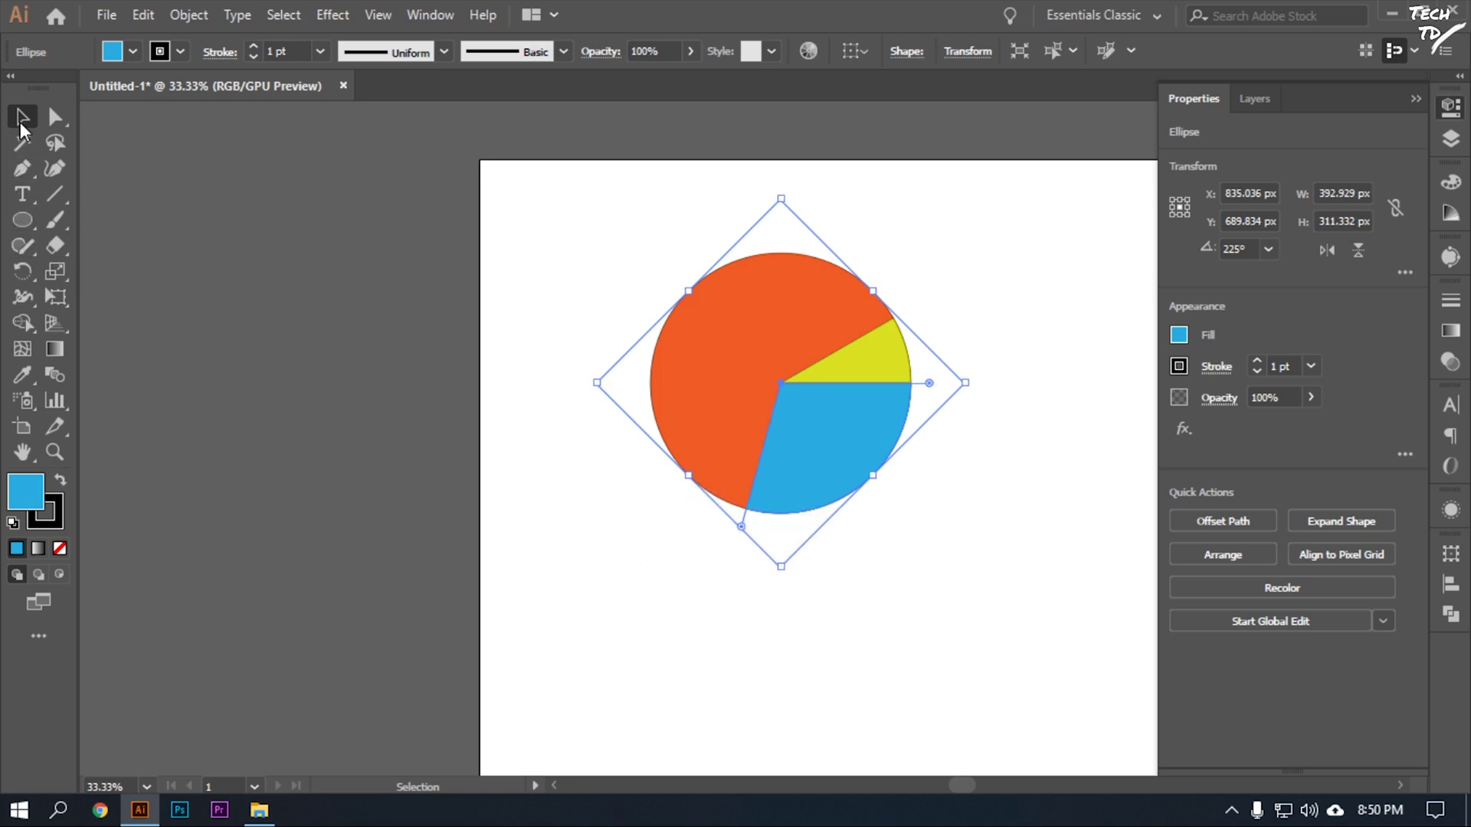
left_click(686, 628)
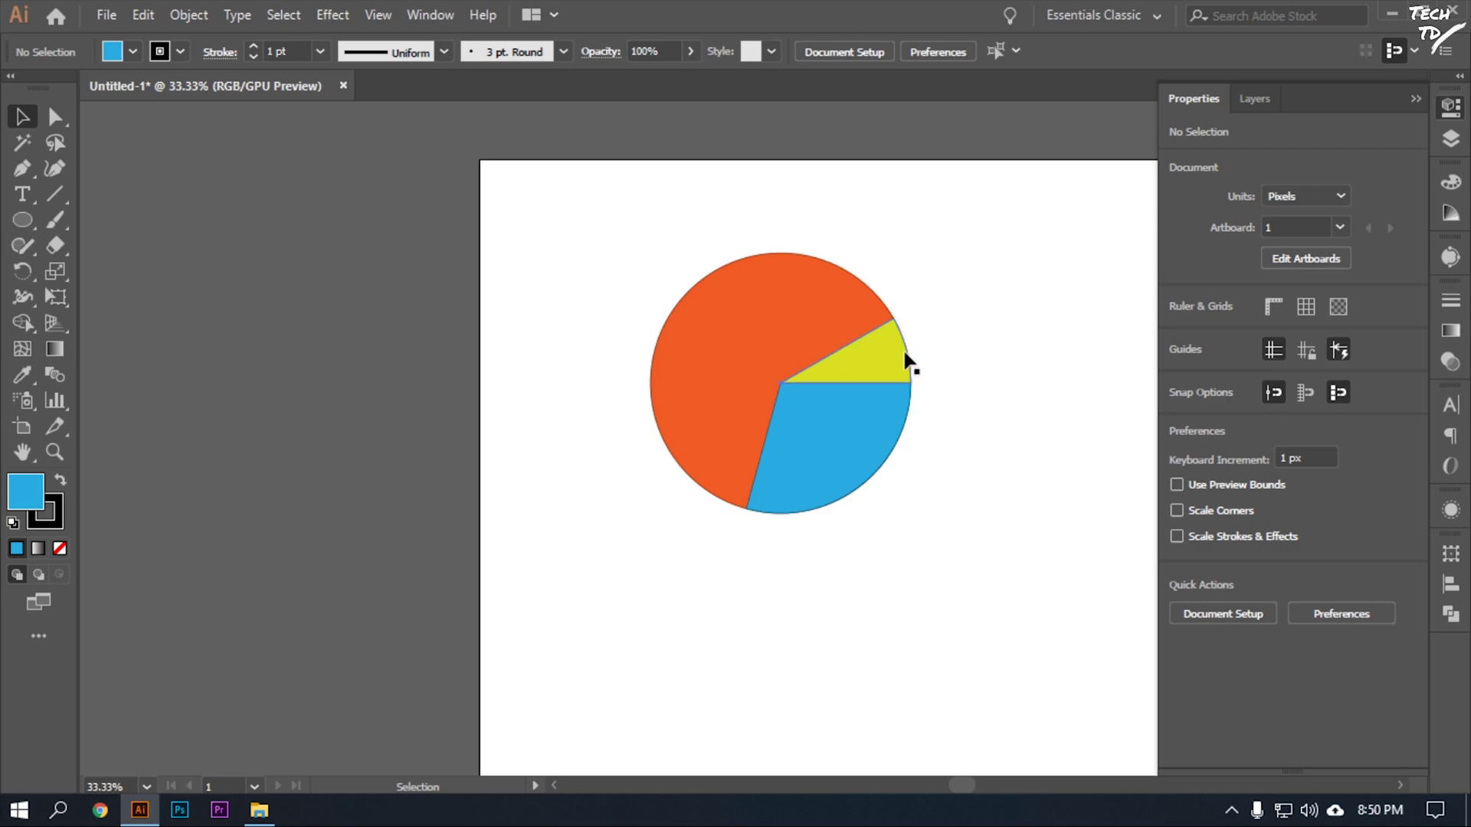
Step: Remove the black stroke from all pieces of the pie chart
left_click_drag(955, 242, 655, 524)
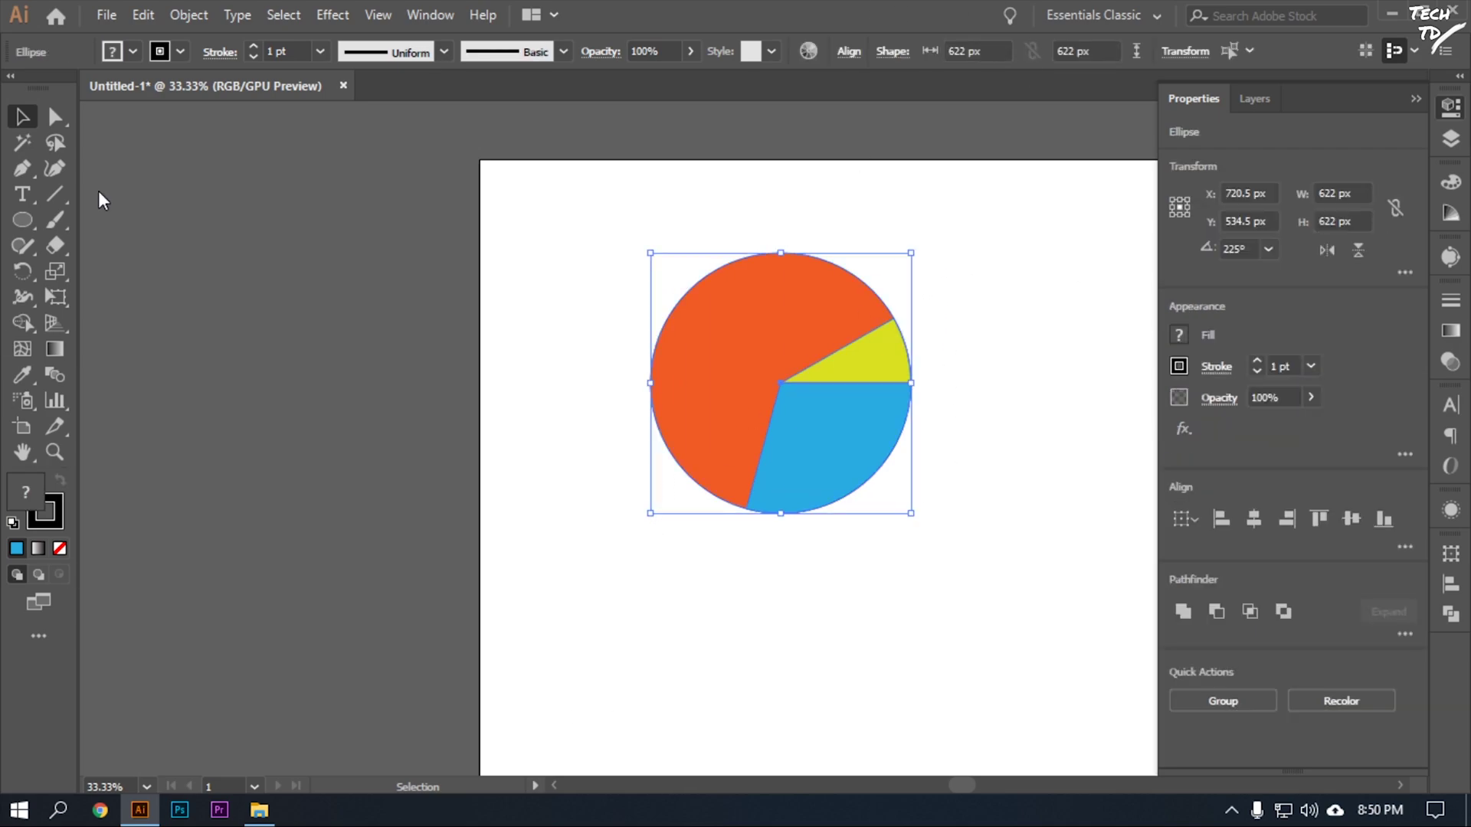
left_click(182, 51)
left_click(14, 88)
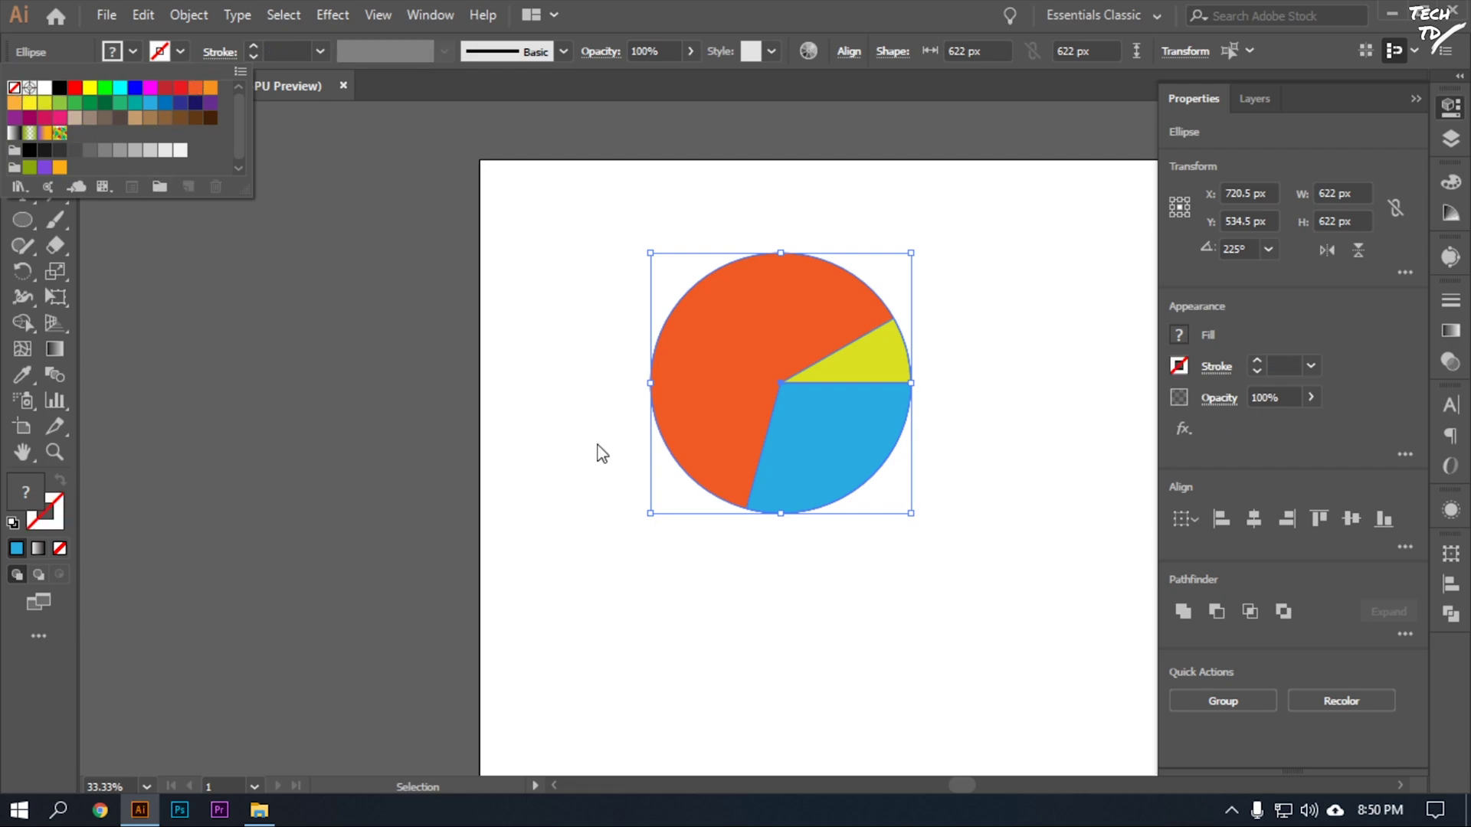
left_click(711, 618)
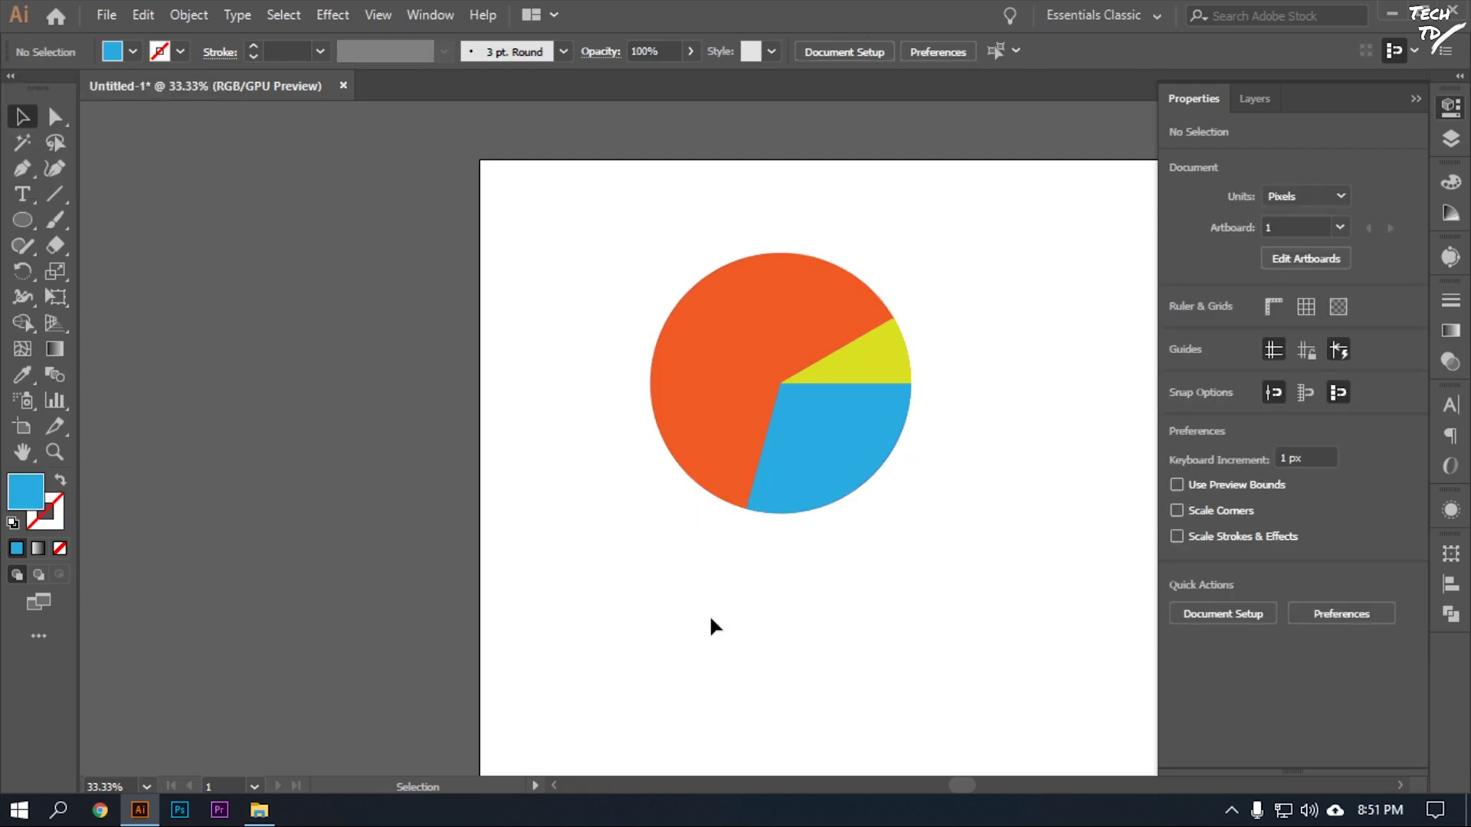
Step: Try moving the blue slice away from the pie and undo the move
left_click_drag(882, 458, 905, 545)
key("ctrl+z")
left_click(981, 586)
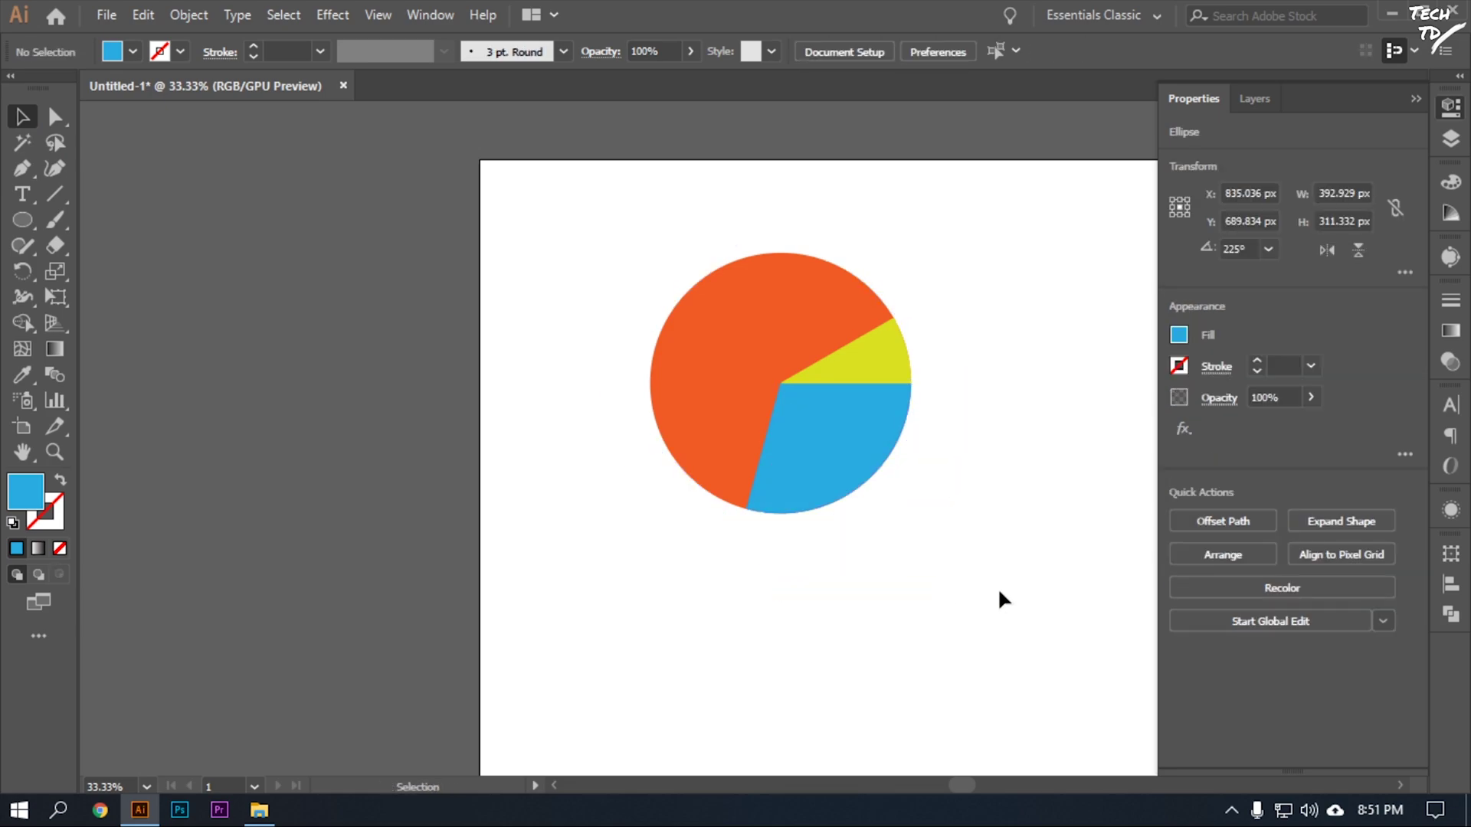
Step: Use Shape Builder on the whole selected pie to carve out the blue slice in light blue and the small slice in yellow-green
left_click_drag(954, 243, 411, 684)
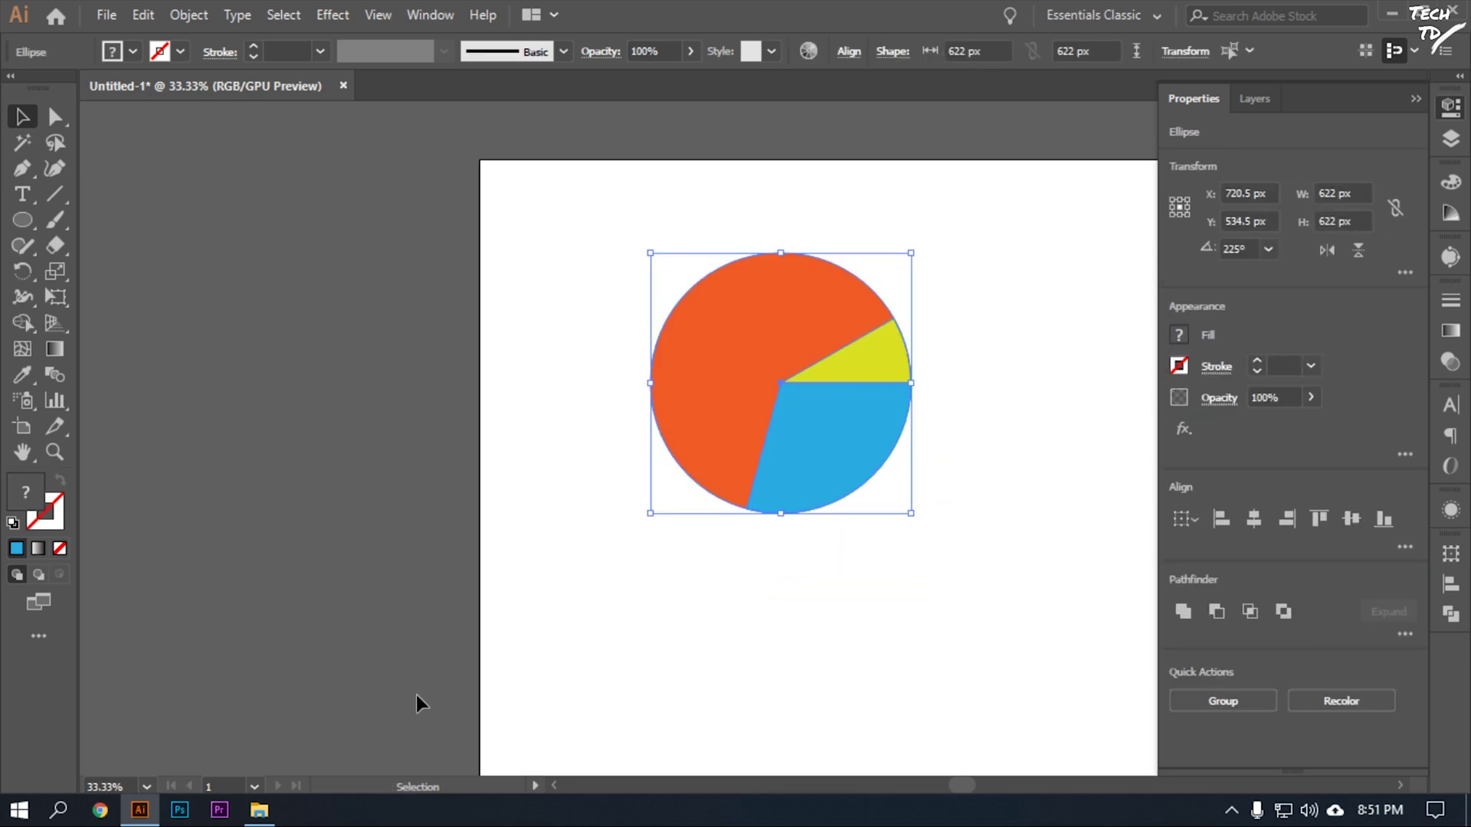
key("shift+m")
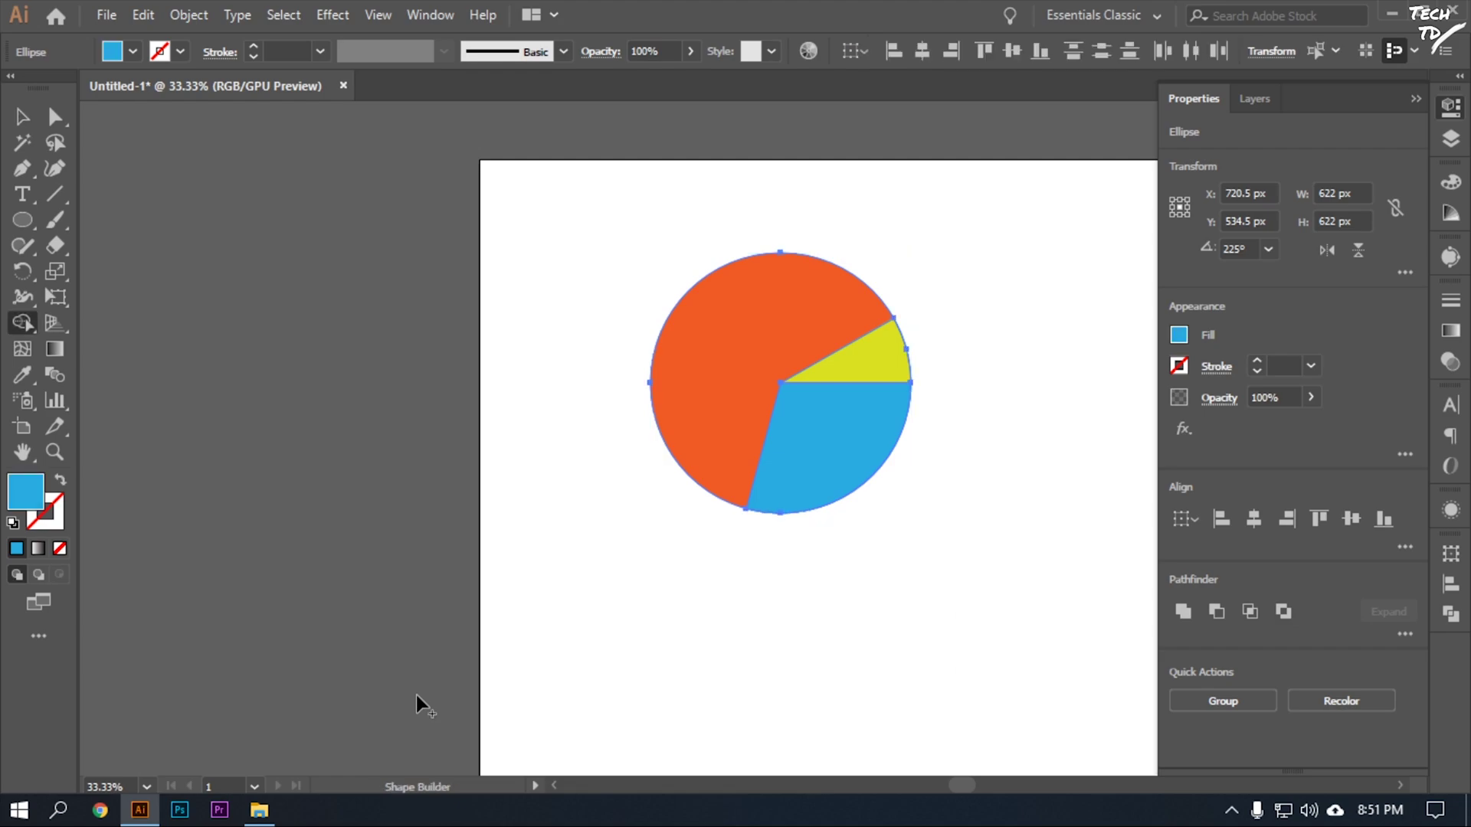
left_click(845, 450)
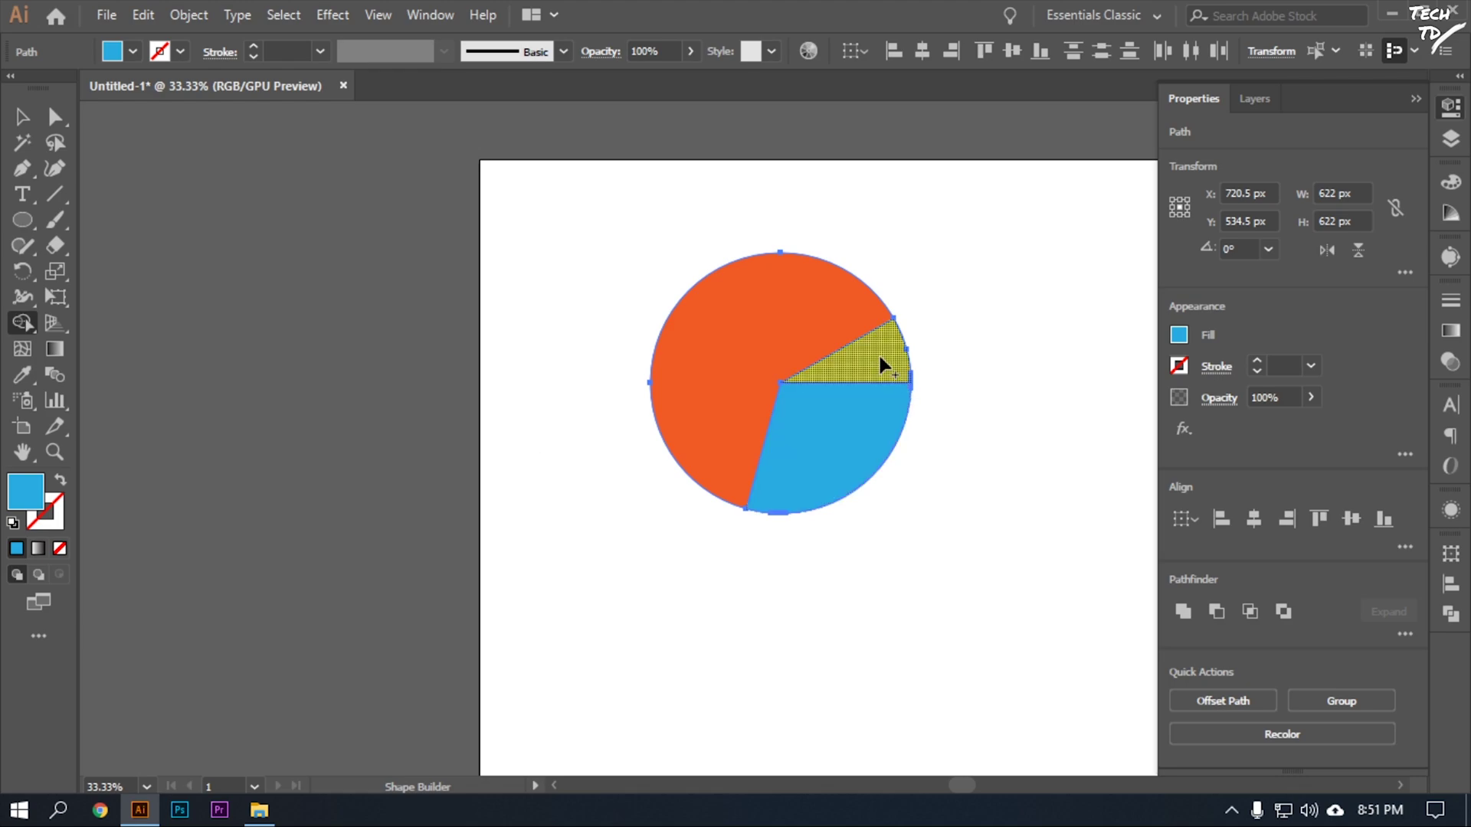
left_click(133, 52)
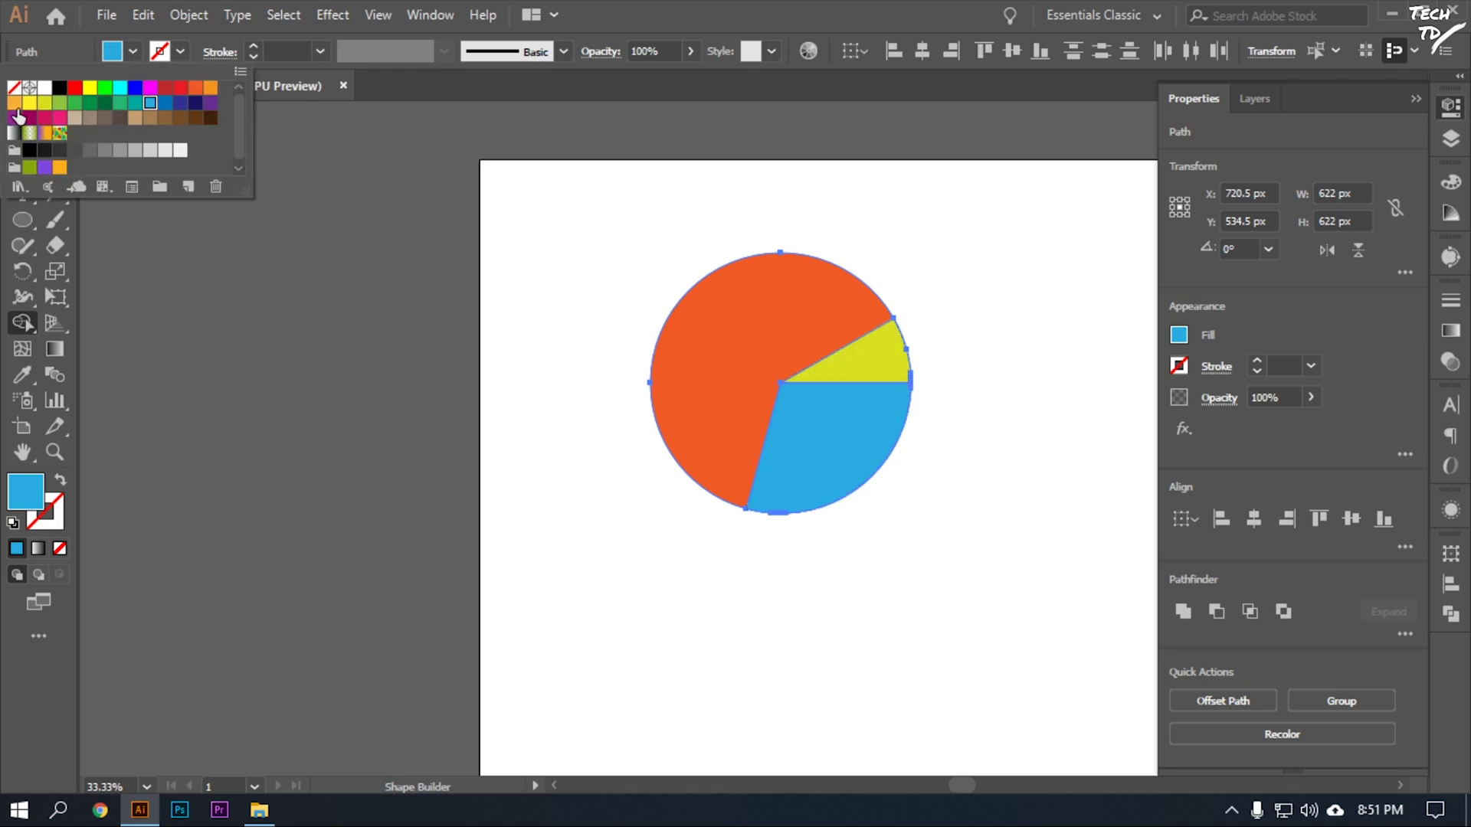
left_click(33, 111)
left_click(892, 354)
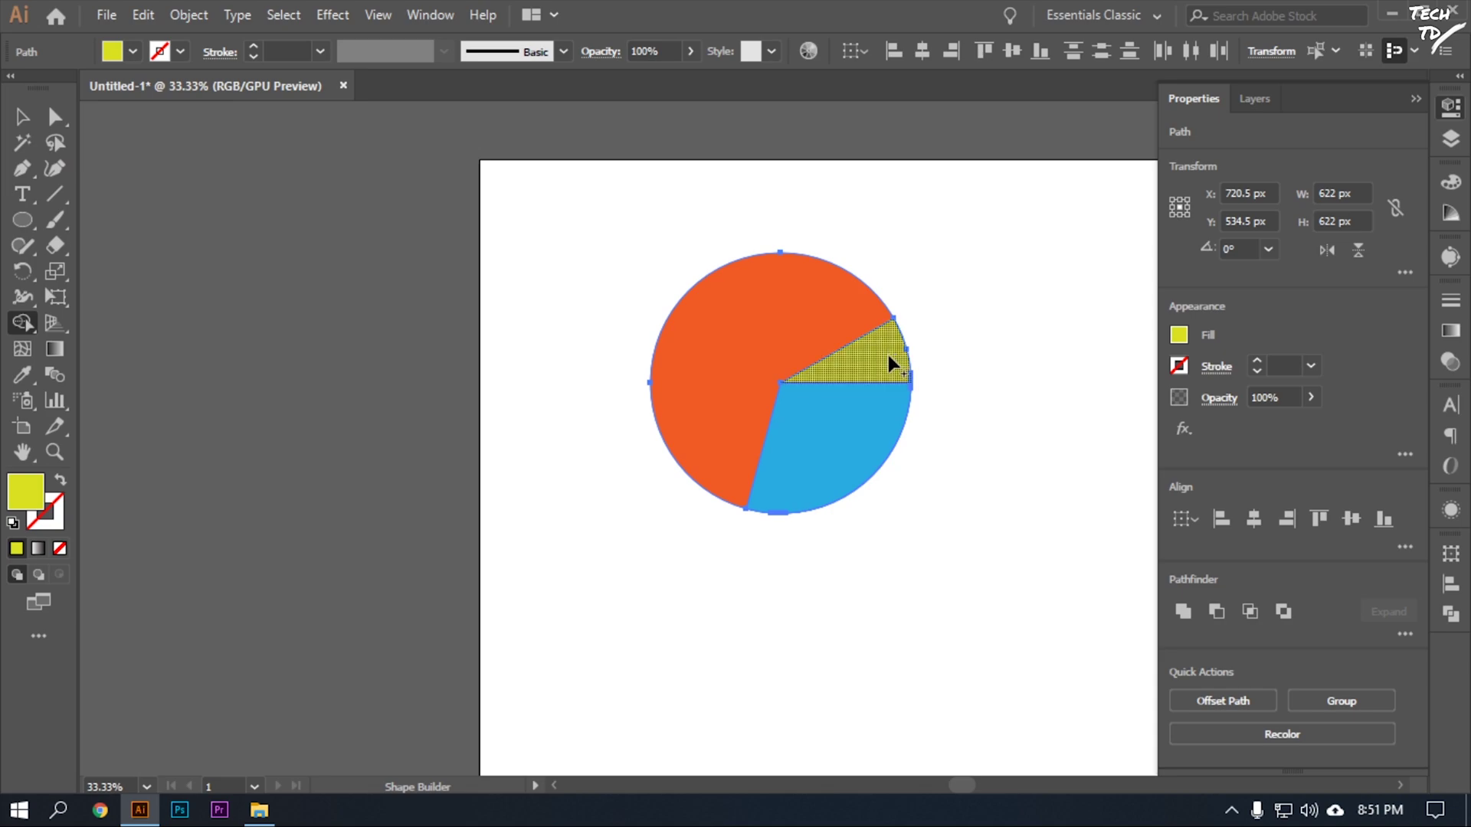
left_click(22, 117)
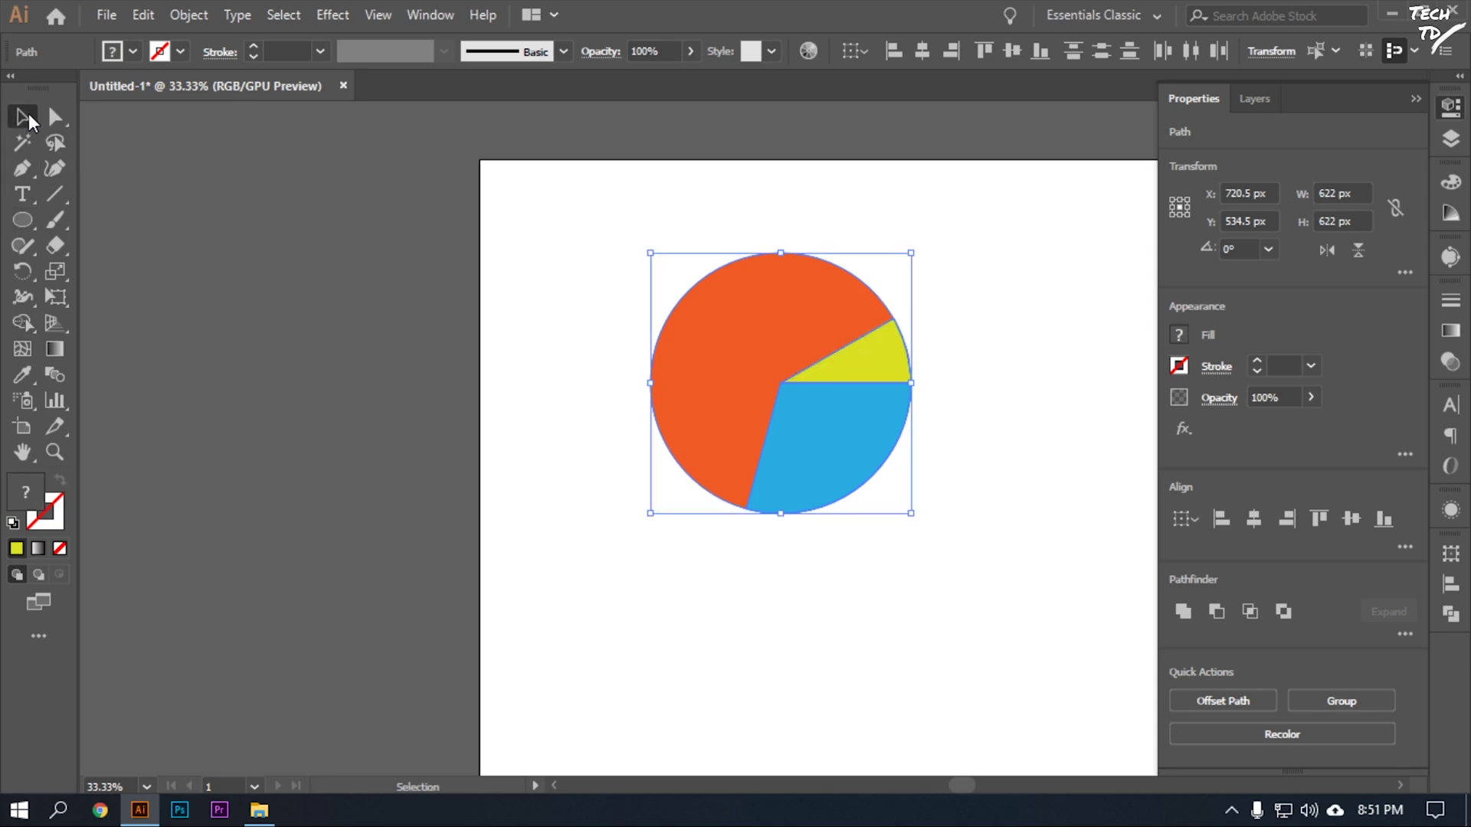
Step: Pull the blue, yellow and orange slices apart to check their separation, and undo the moves
left_click(864, 498)
left_click(814, 460)
left_click_drag(824, 453, 836, 506)
left_click_drag(870, 356, 964, 357)
left_click(610, 356)
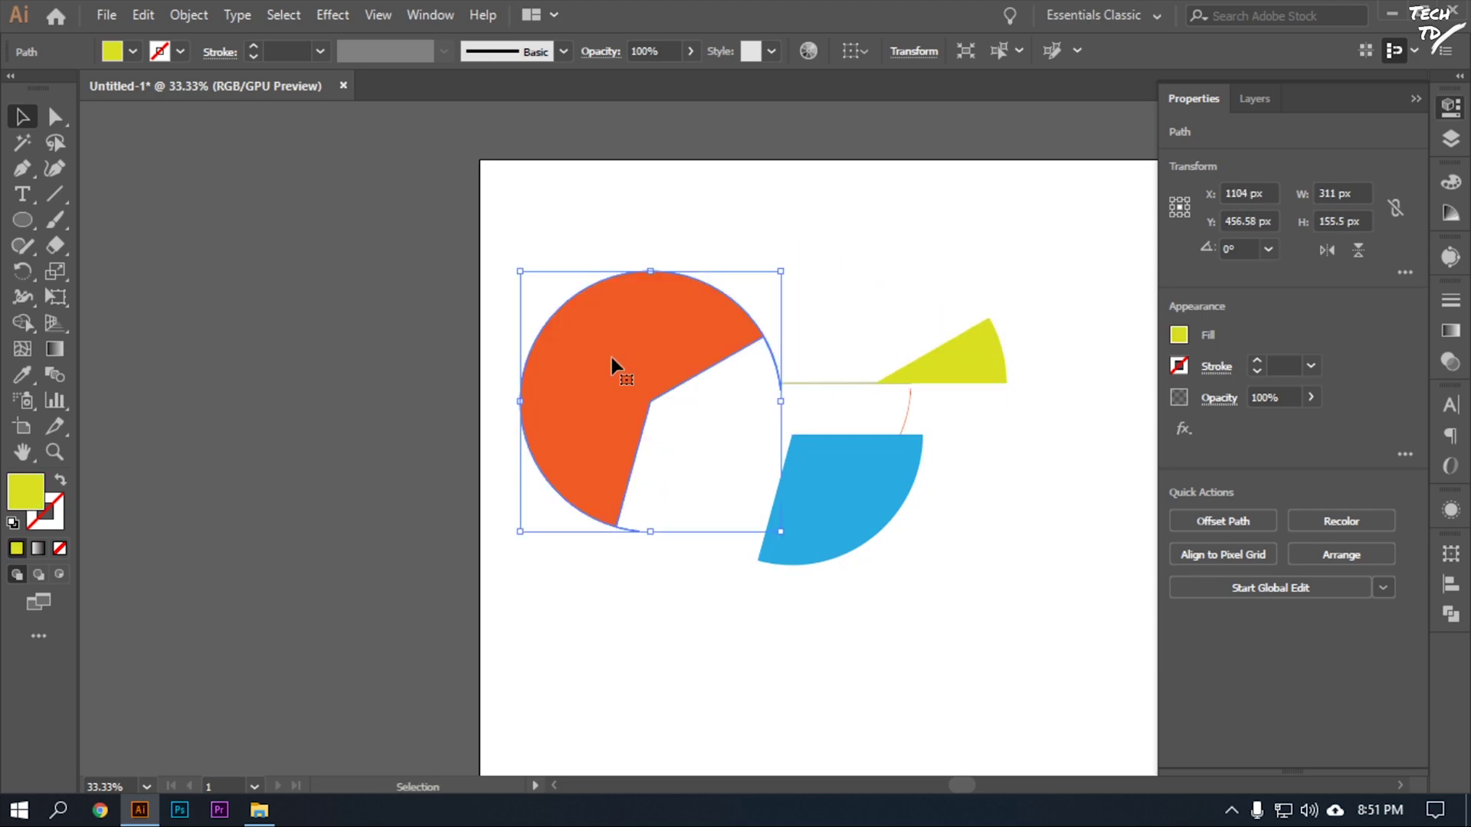
key("ctrl+z")
key("ctrl+z")
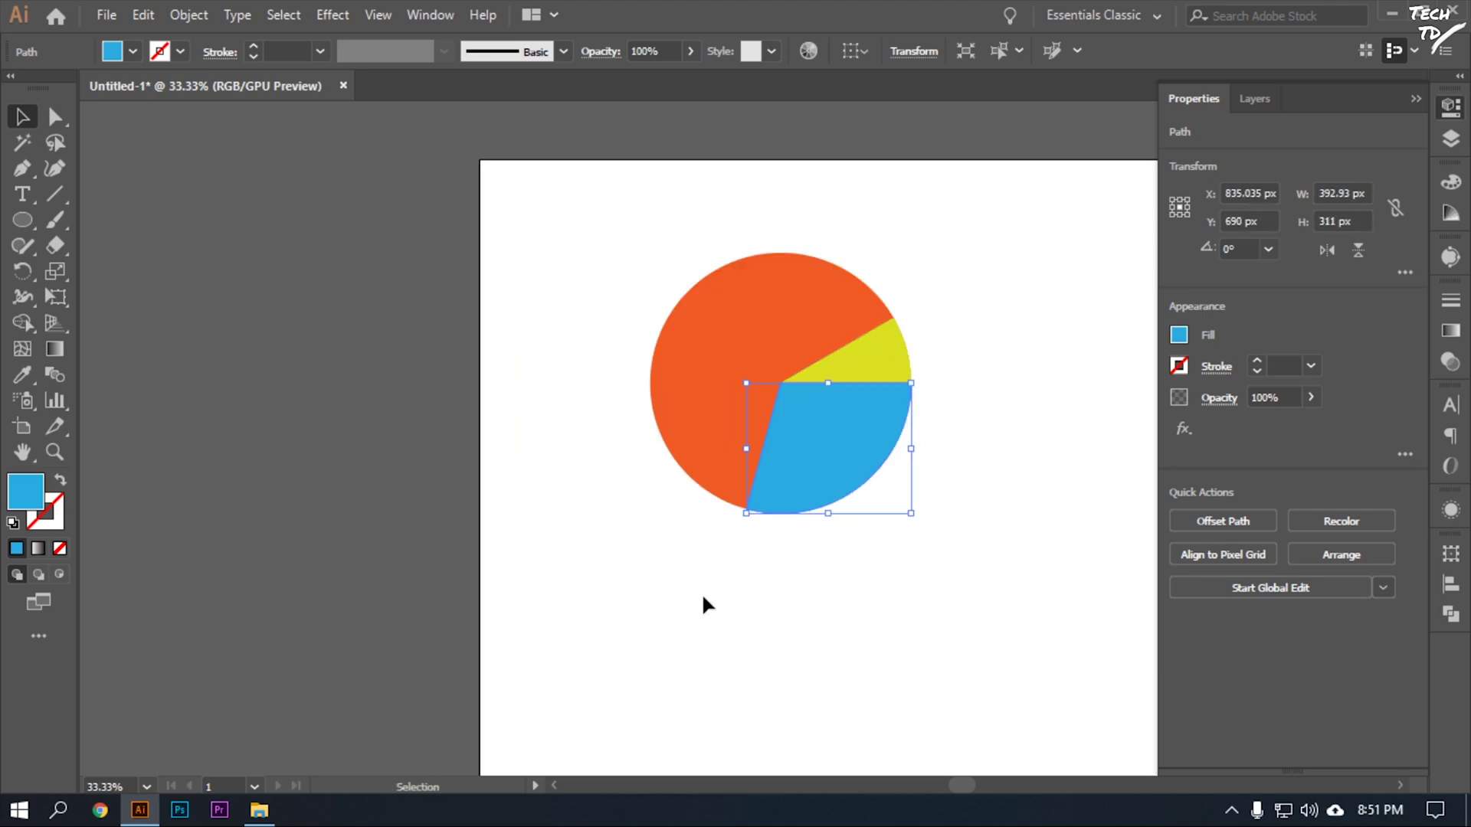
Step: Reselect the whole pie, try Shape Builder on the yellow slice again, undo it and deselect everything
left_click(1072, 527)
left_click_drag(942, 234, 696, 670)
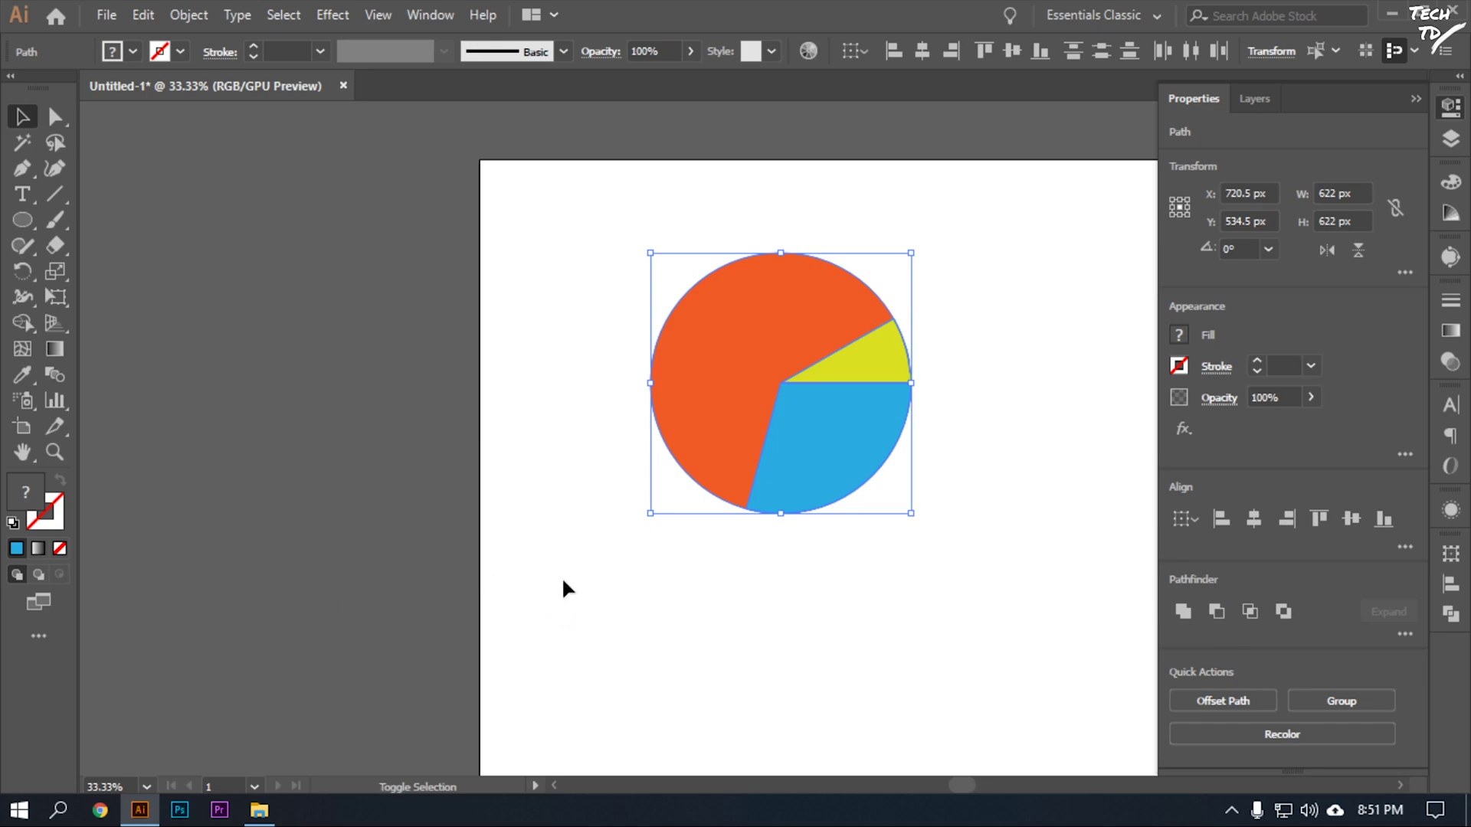
key("shift+m")
mouse_move(878, 358)
left_mouse_down()
mouse_move(933, 316)
mouse_move(879, 369)
left_mouse_up()
key("ctrl+z")
left_click(22, 116)
left_click(782, 573)
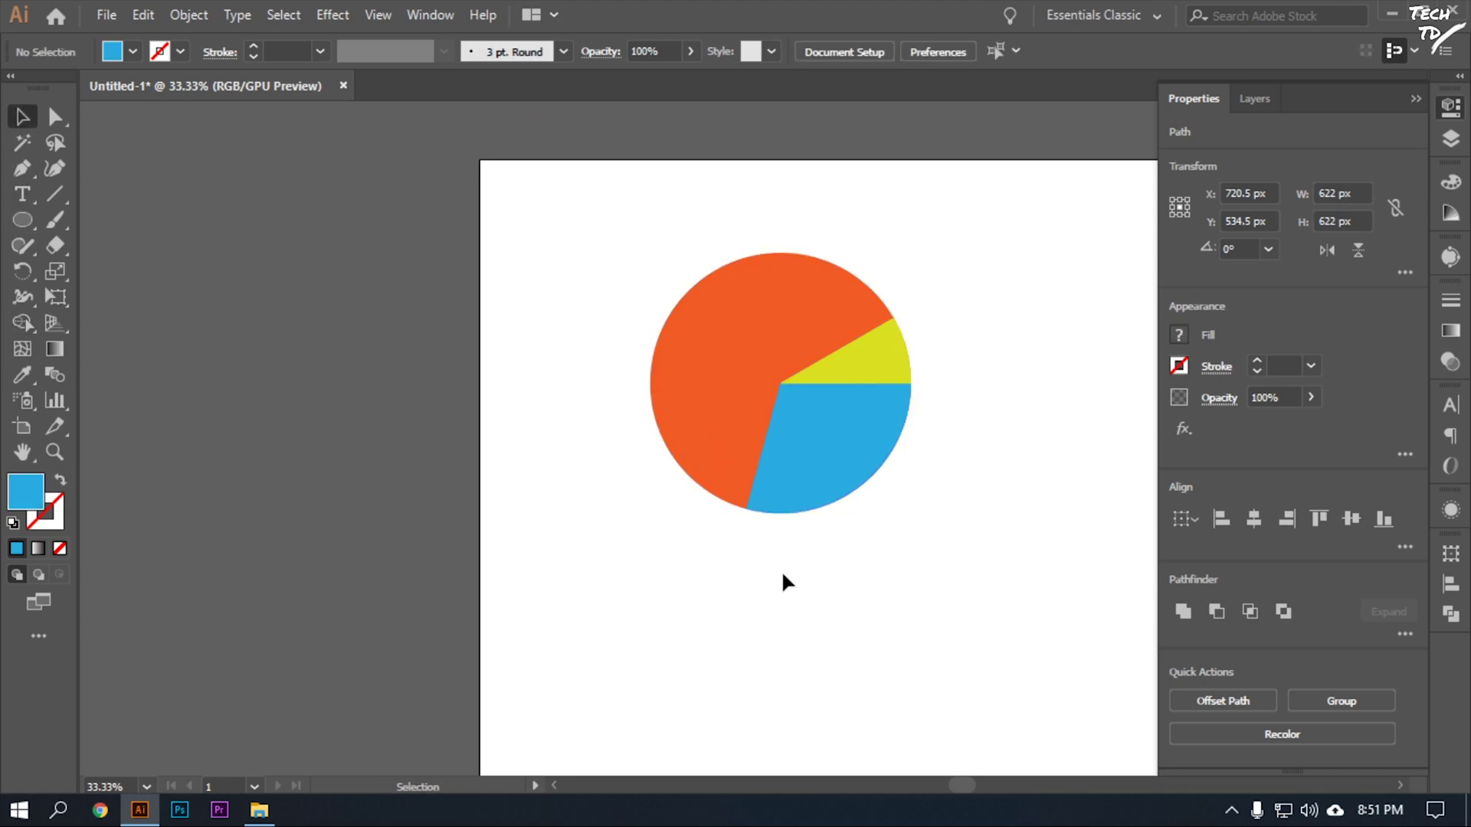
left_click(881, 360)
left_click(958, 409)
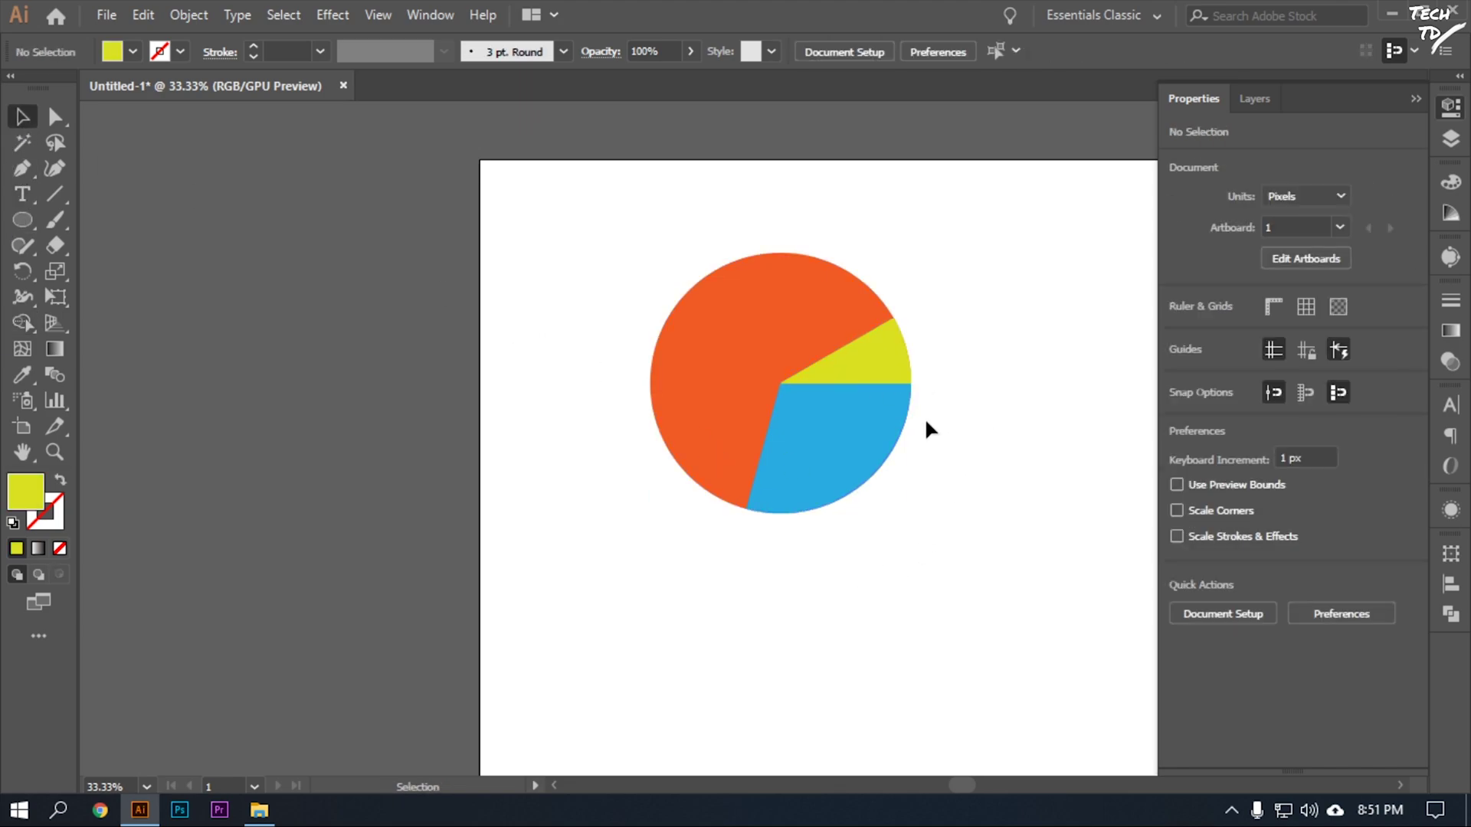
Step: Select all three pie slices and group them
left_click(769, 301)
left_click(988, 398)
key("ctrl+a")
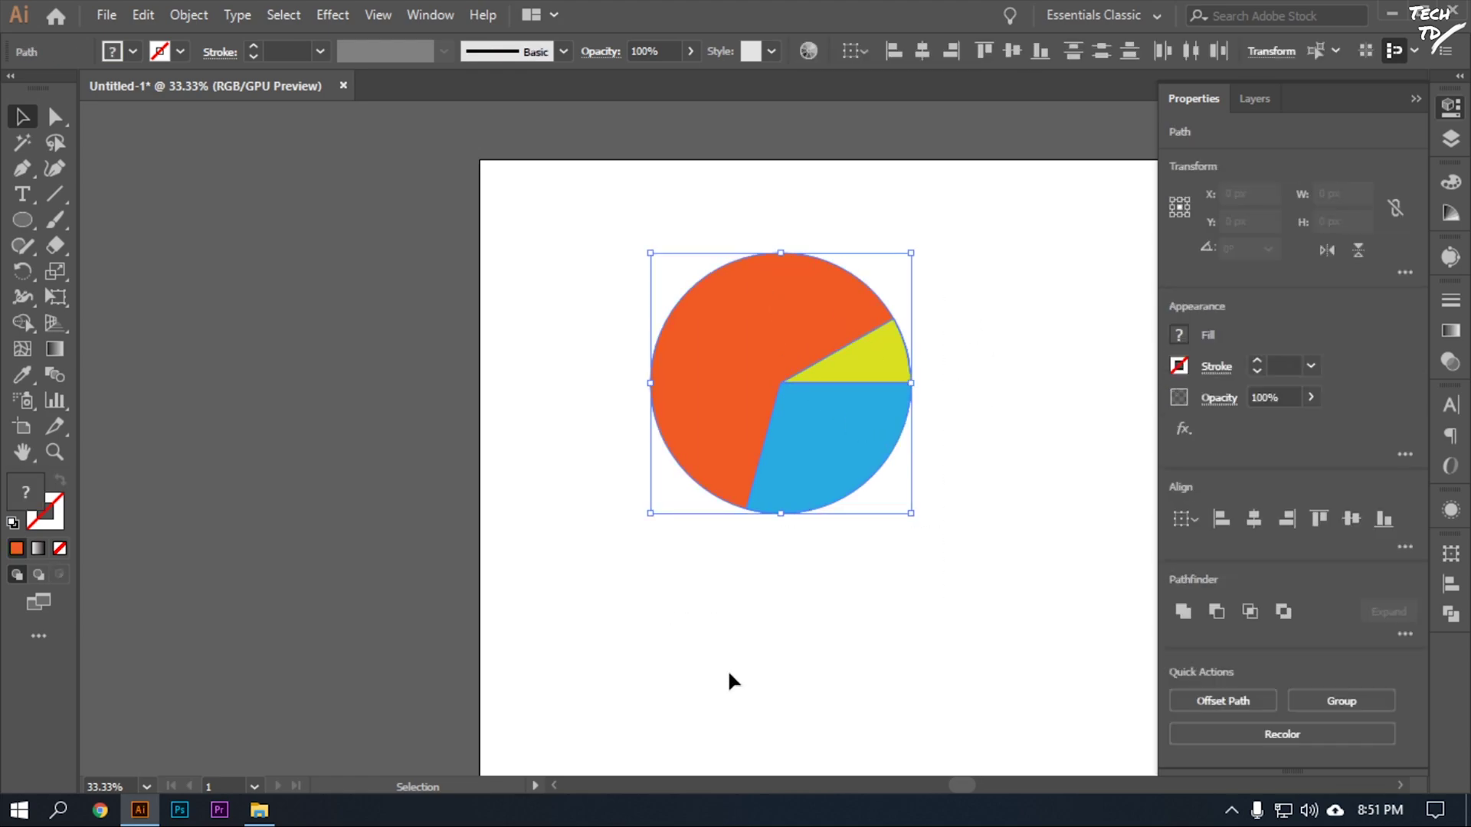
key("ctrl+g")
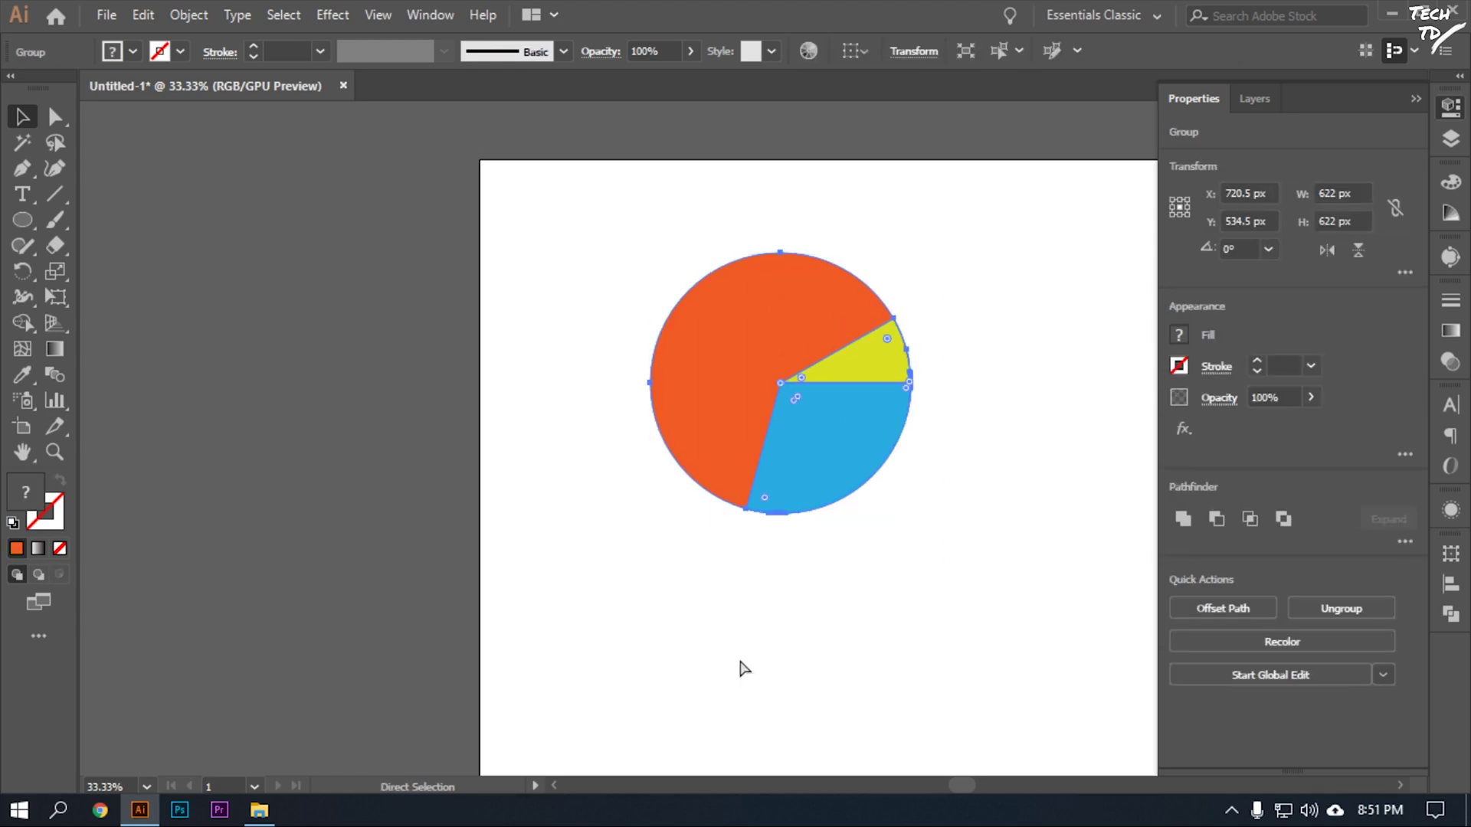
Step: Place an orange circle exactly over the grouped pie and scale it down about its centre
key("ctrl+z")
key("ctrl+z")
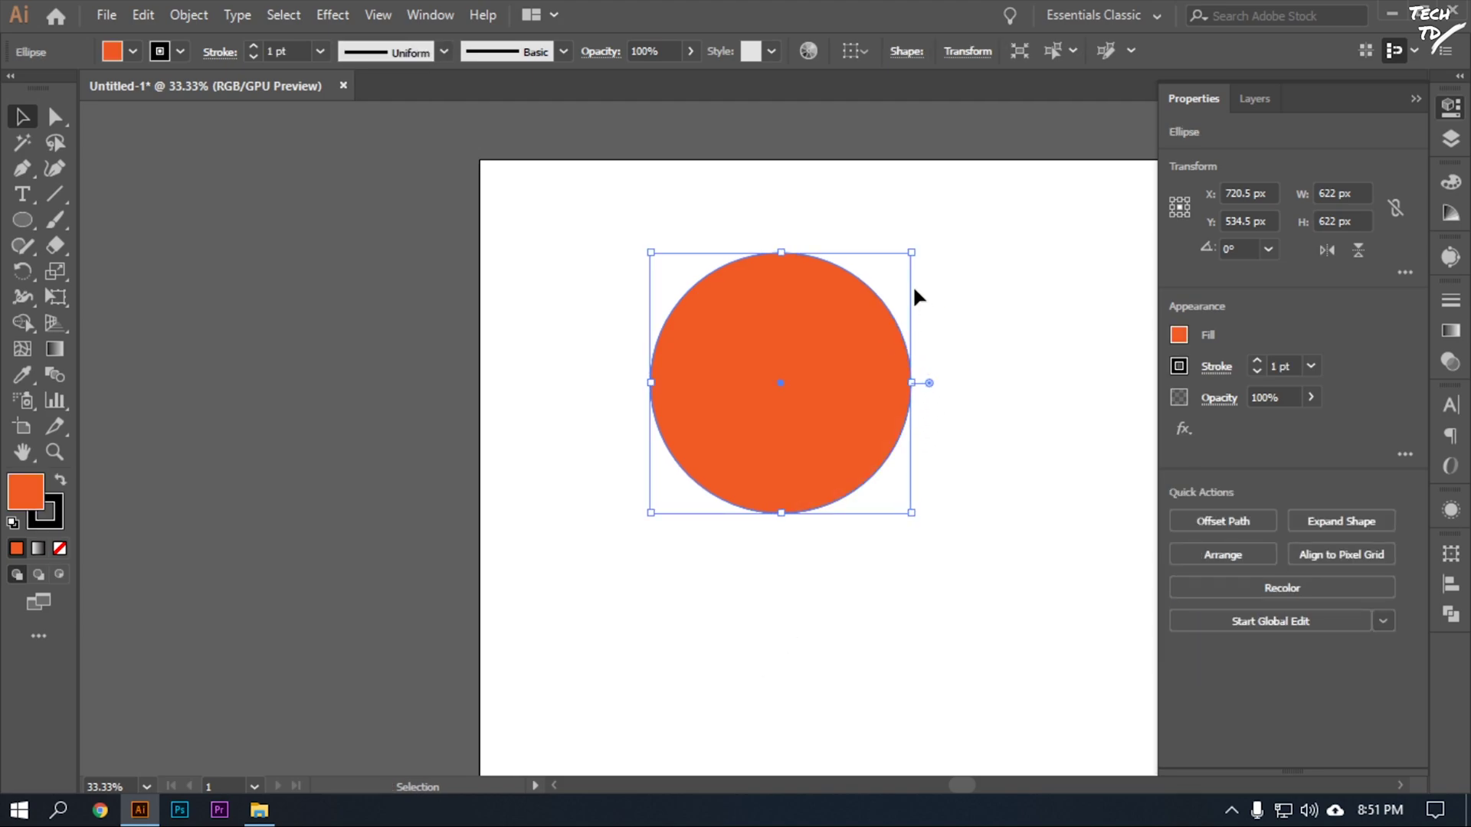
left_click_drag(911, 252, 875, 288)
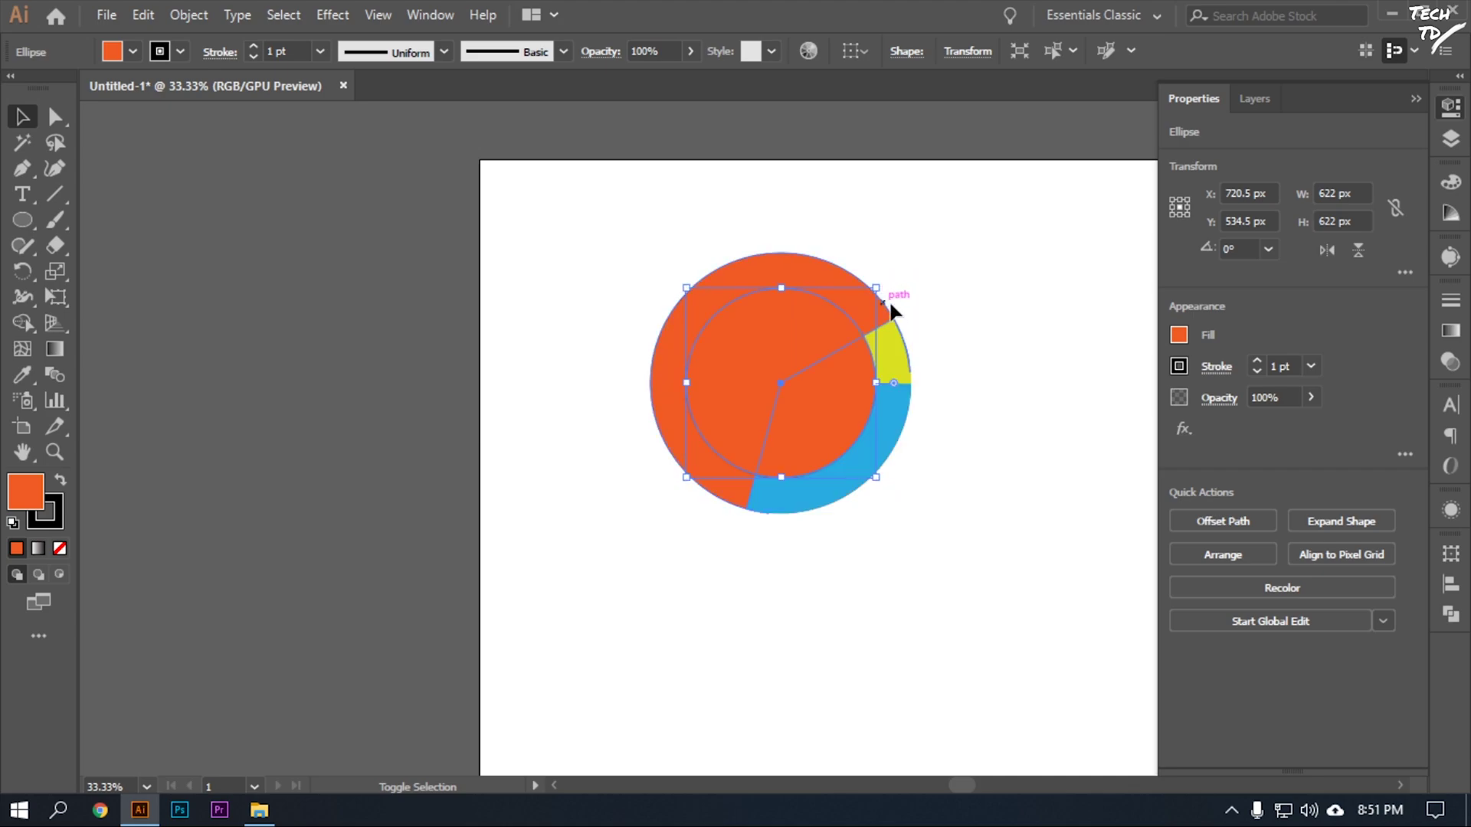
Step: Select the pie together with the inner circle and remove the centre regions with Shape Builder, leaving a three-colour ring
left_click(982, 437)
left_click_drag(963, 241, 652, 596)
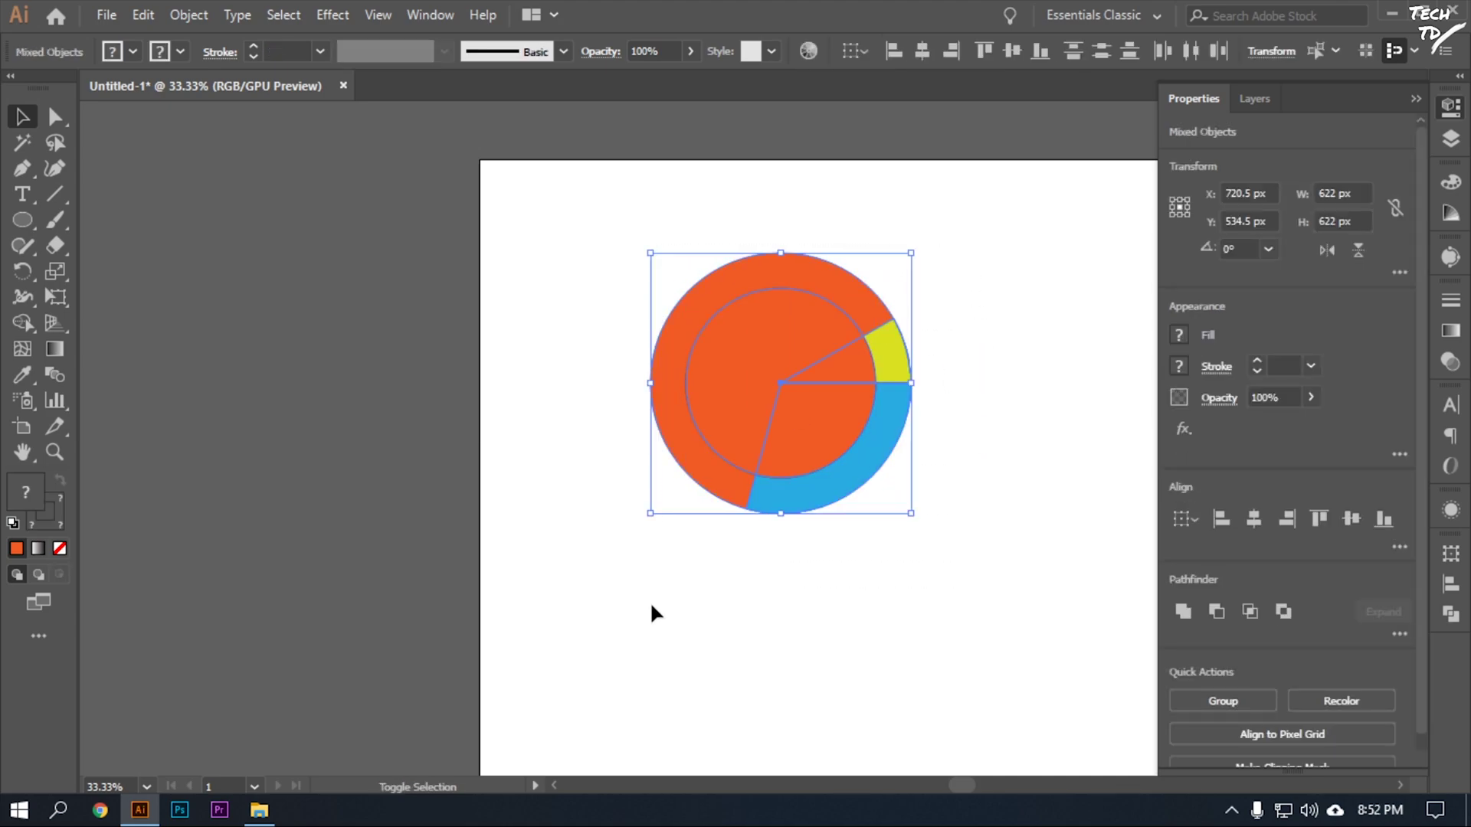
key("shift+m")
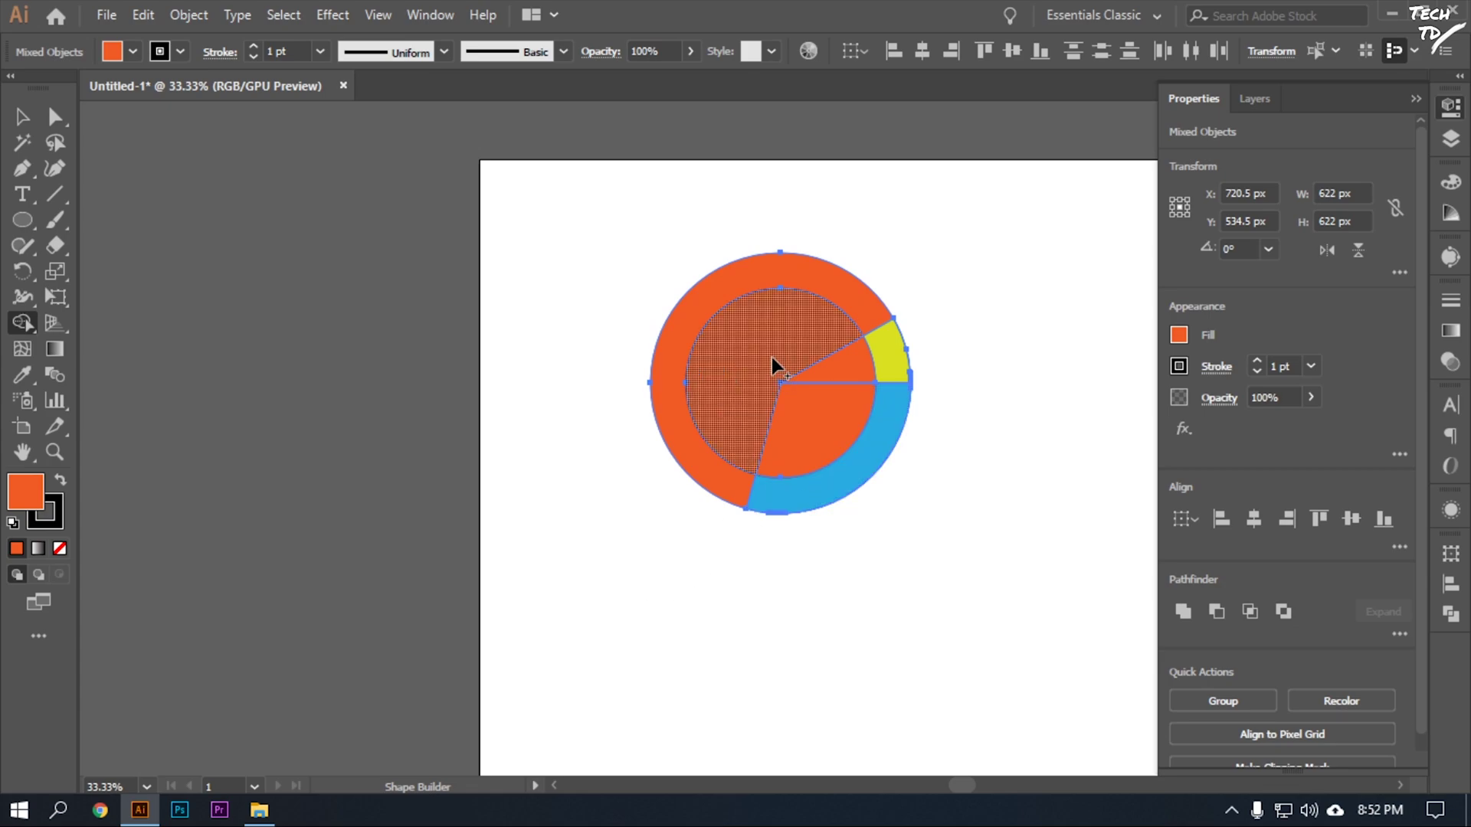
mouse_move(771, 356)
left_mouse_down()
mouse_move(801, 432)
mouse_move(766, 355)
left_mouse_up()
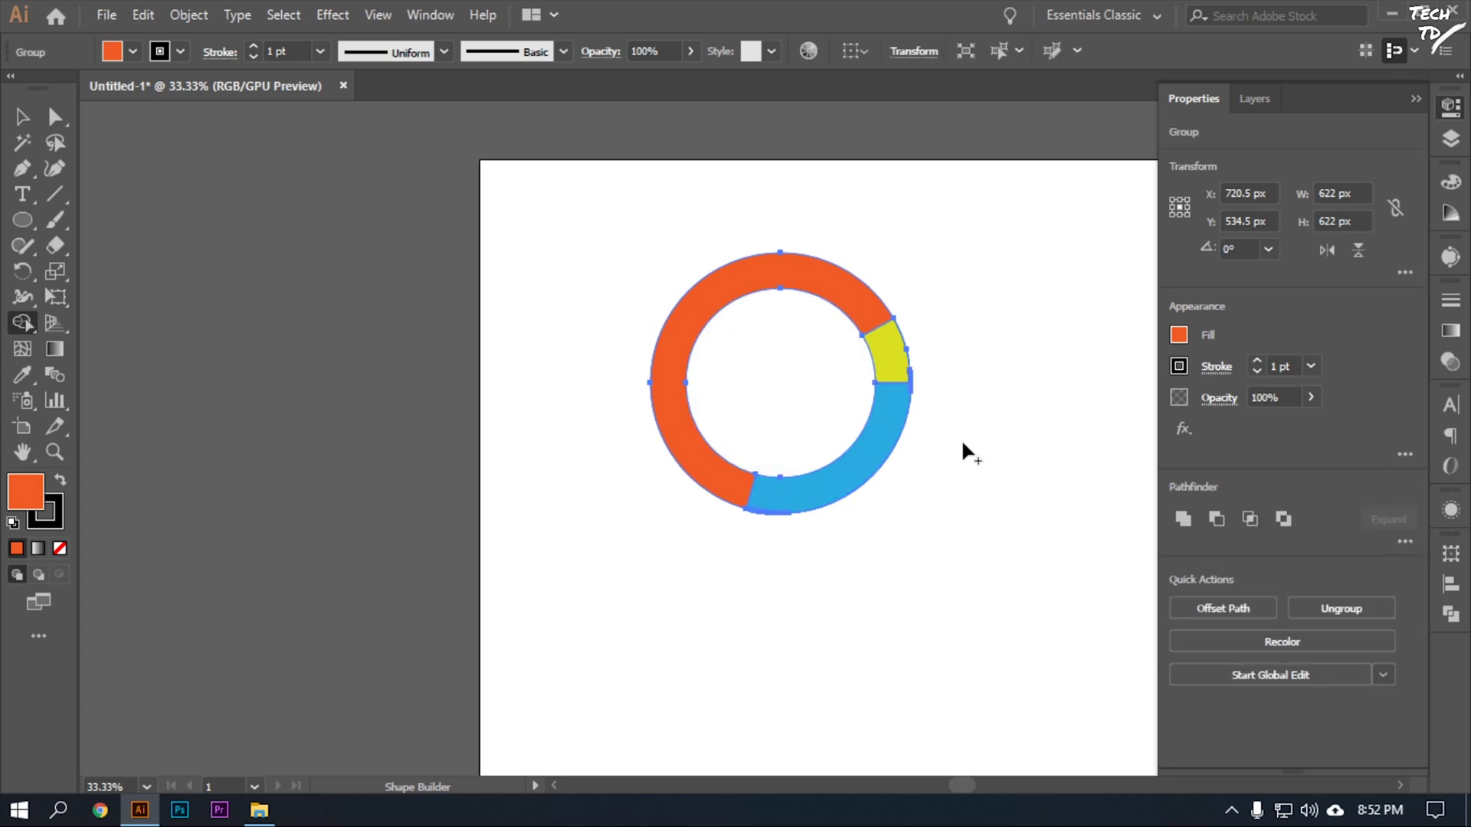
left_click(22, 117)
left_click(707, 659)
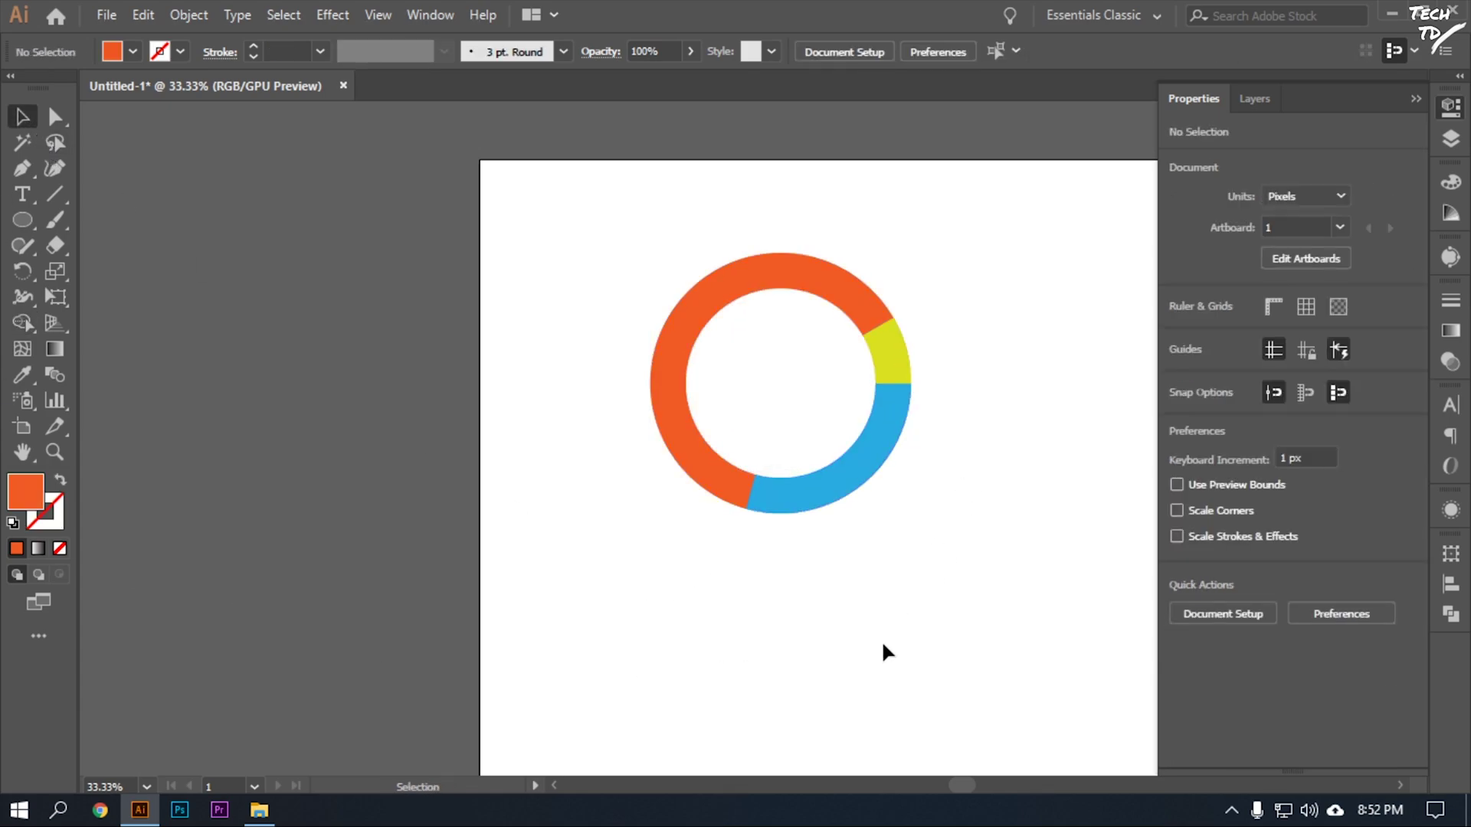
Step: Ungroup the ring into its separate coloured segments
left_click(824, 501)
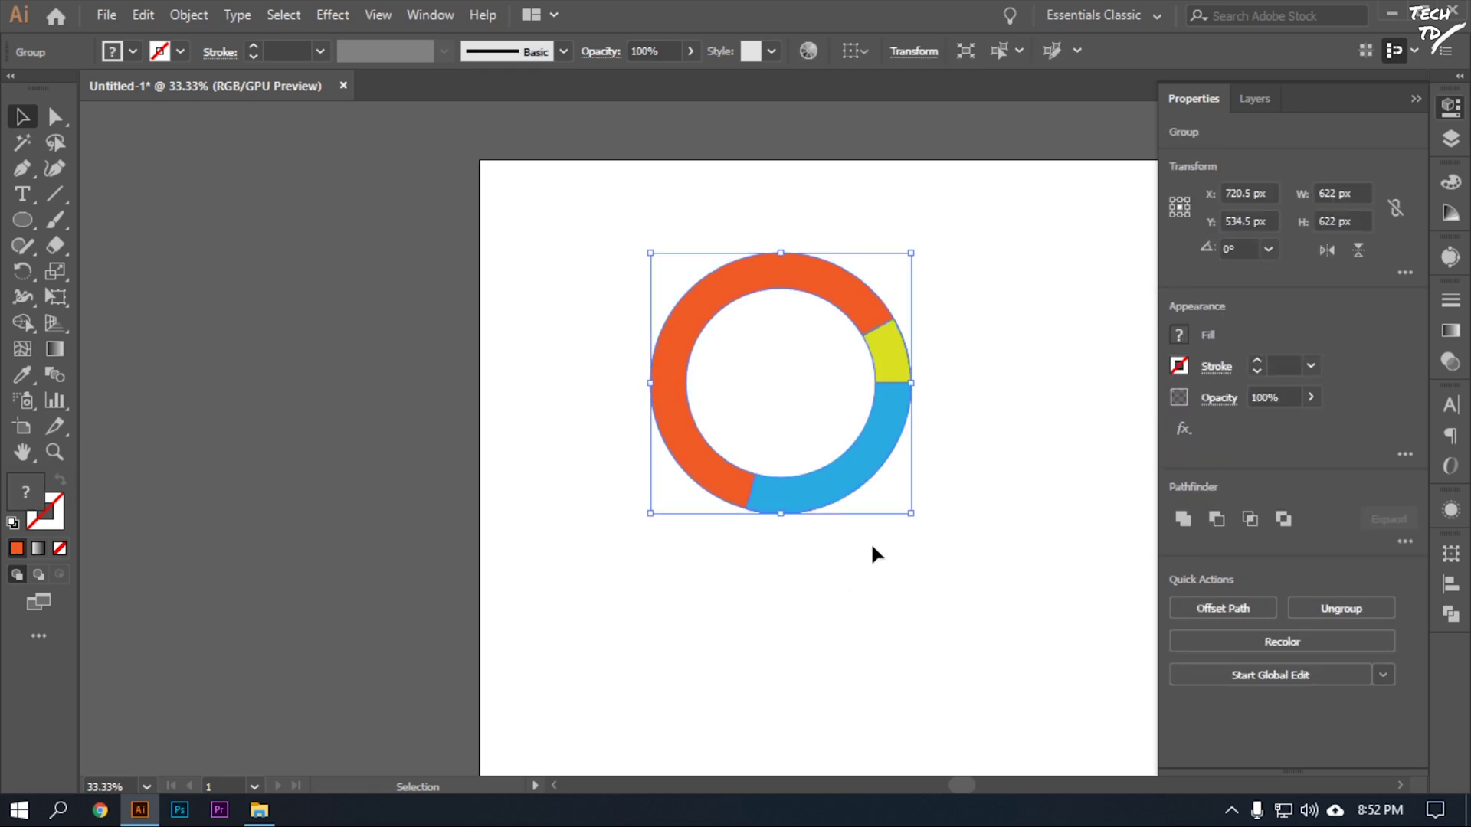
right_click(850, 503)
left_click(929, 317)
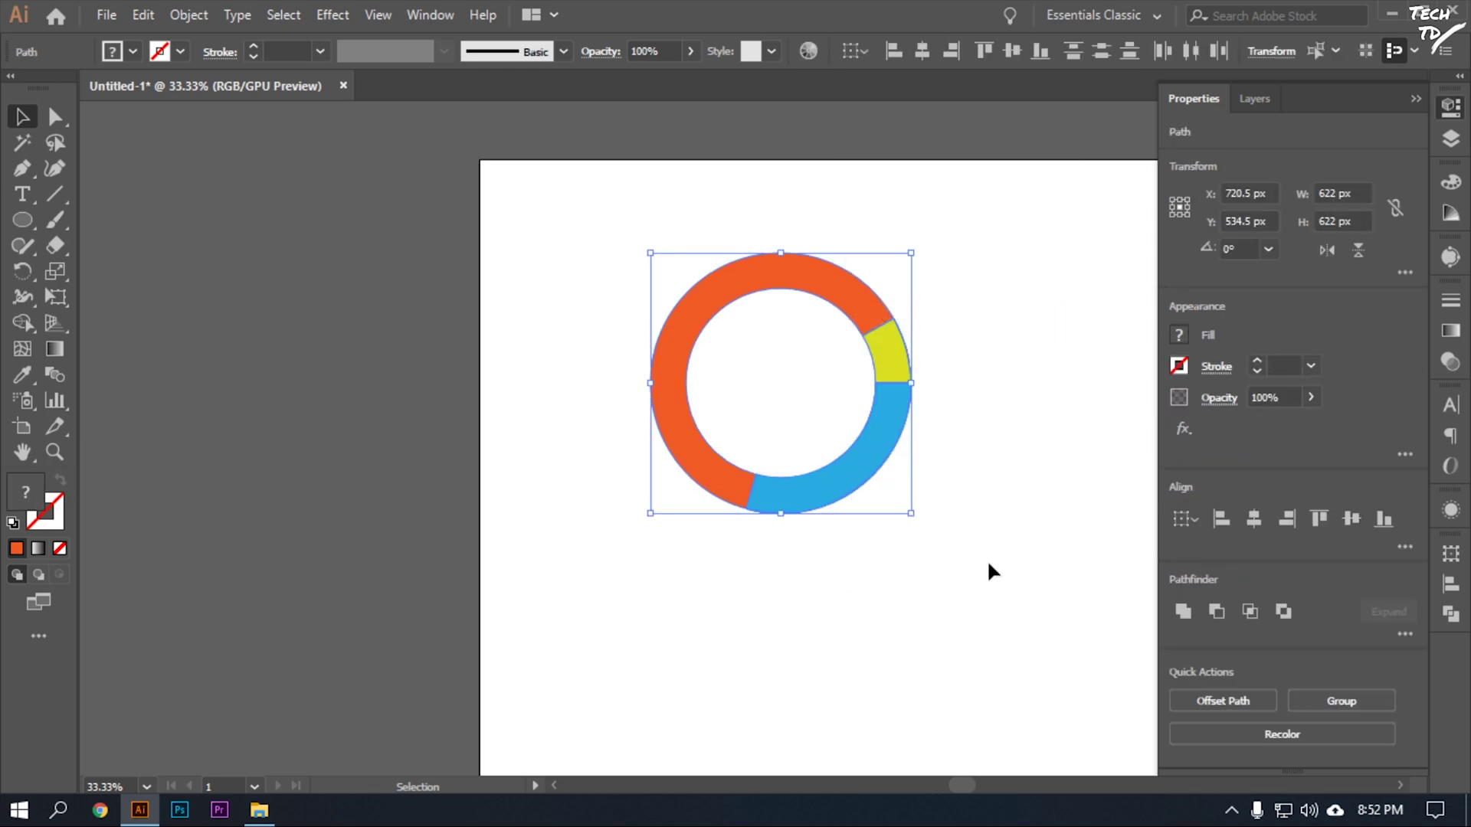
Step: Try moving the blue segment outward from the ring and undo the move
left_click(858, 494)
left_click_drag(846, 490, 862, 507)
left_click(874, 690)
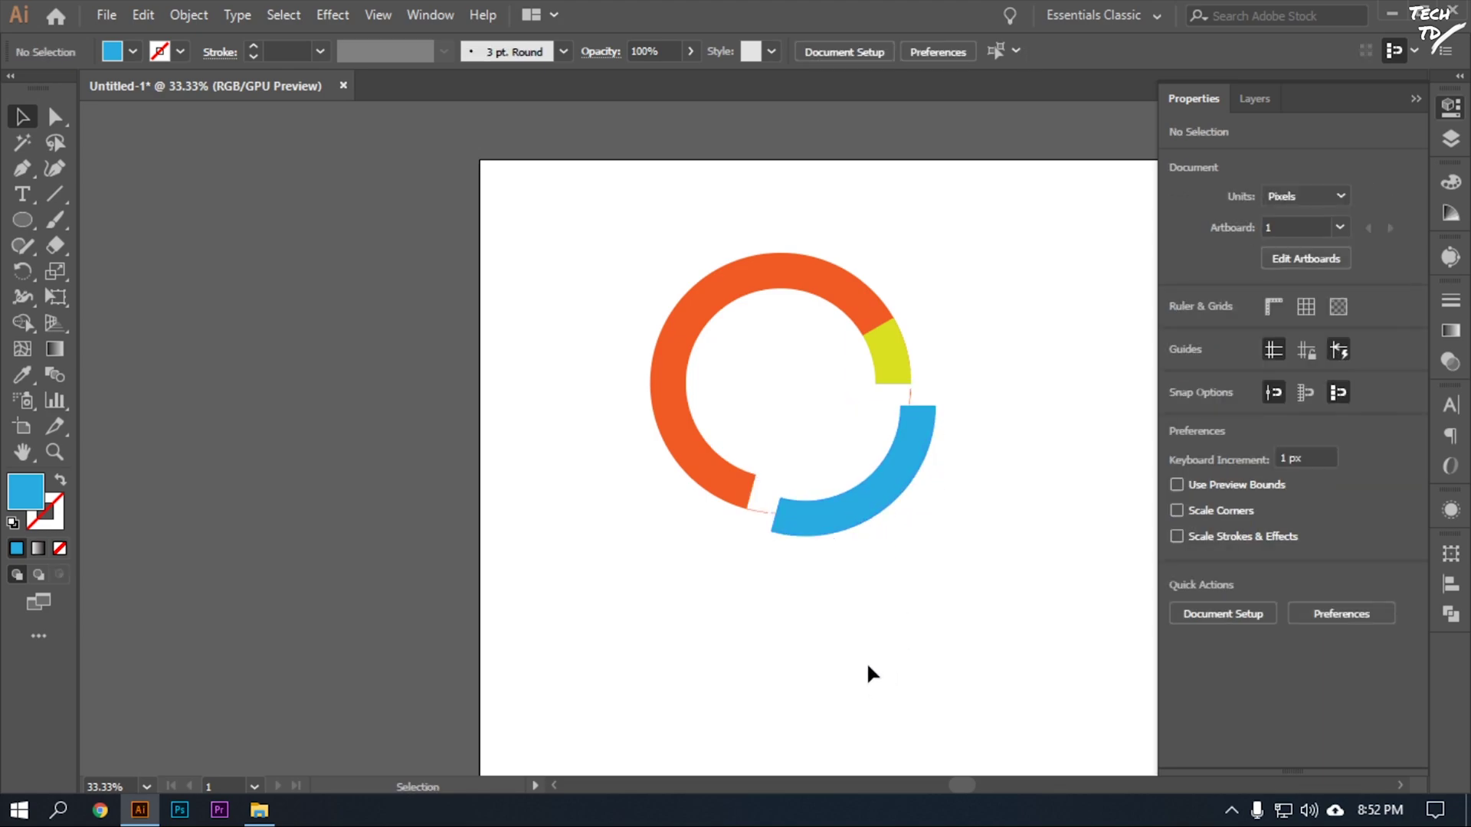
key("ctrl+z")
left_click(890, 590)
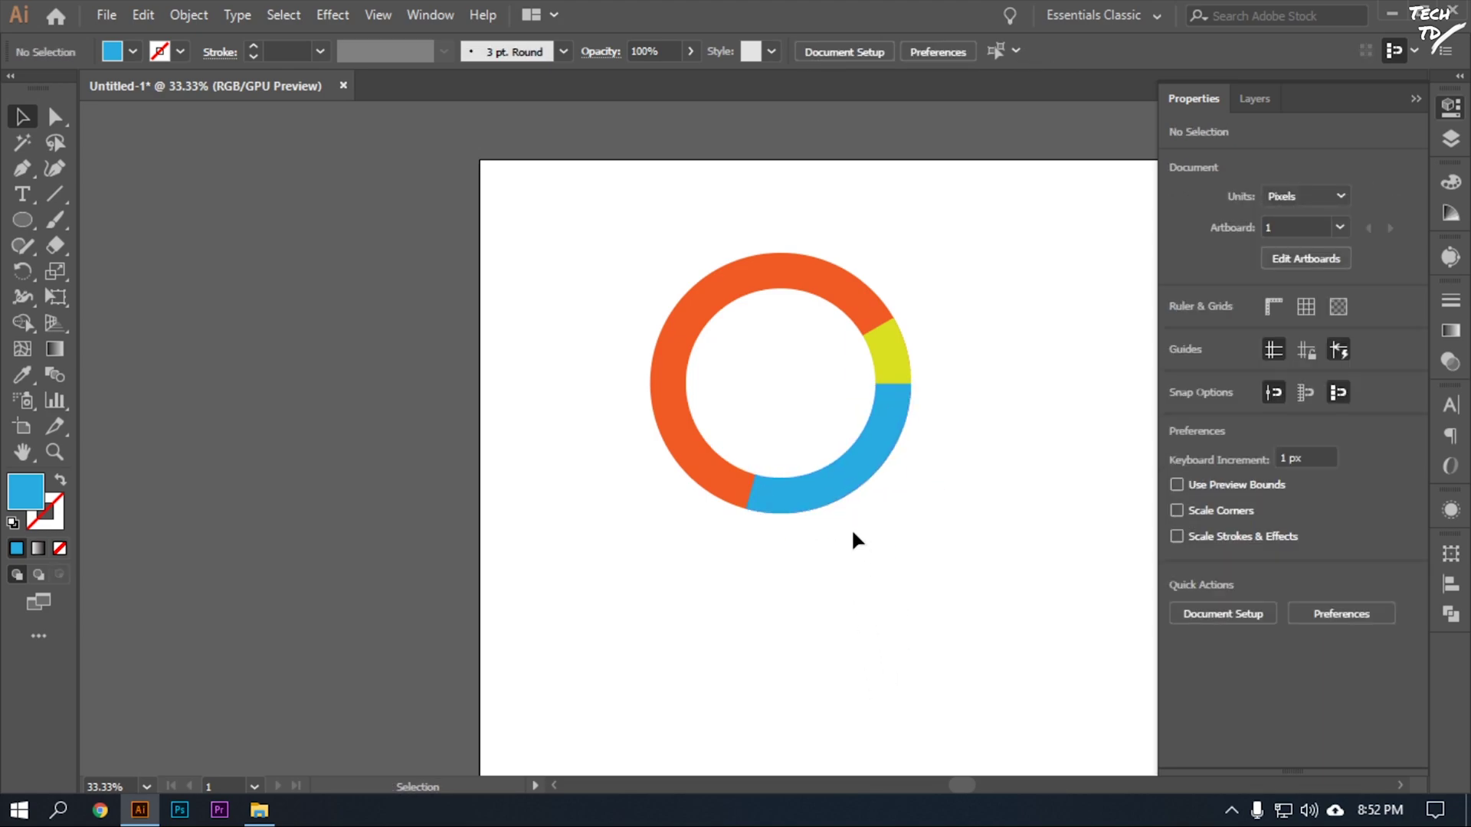
Step: Move the blue segment clear of the ring and select the orange segment to inspect its thin tail at 100% zoom
left_click_drag(865, 483, 909, 564)
left_click(909, 421)
left_click(874, 473)
left_click(847, 508)
left_click(754, 512)
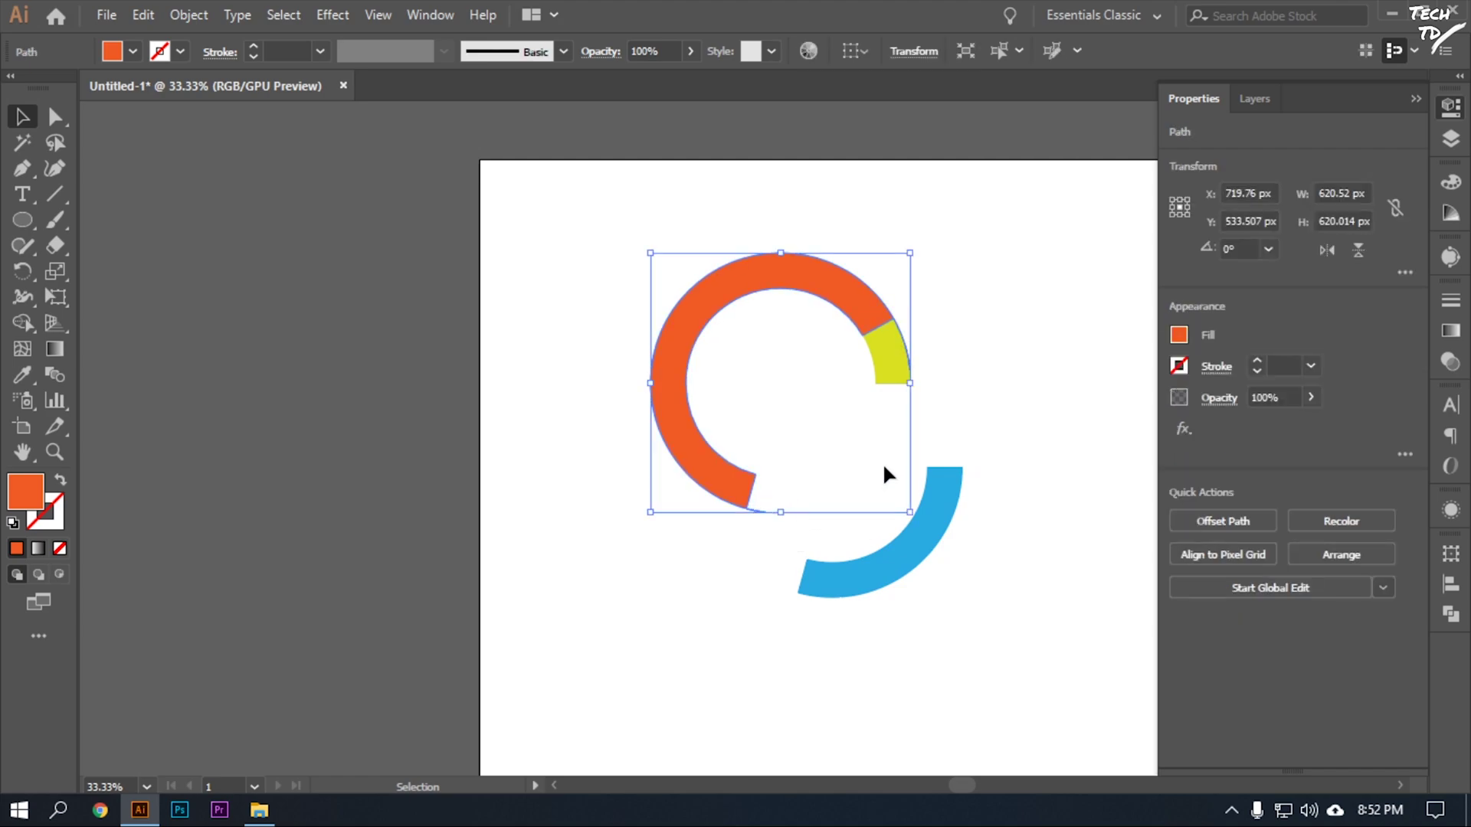
left_click(884, 467)
left_click(755, 504)
key("a")
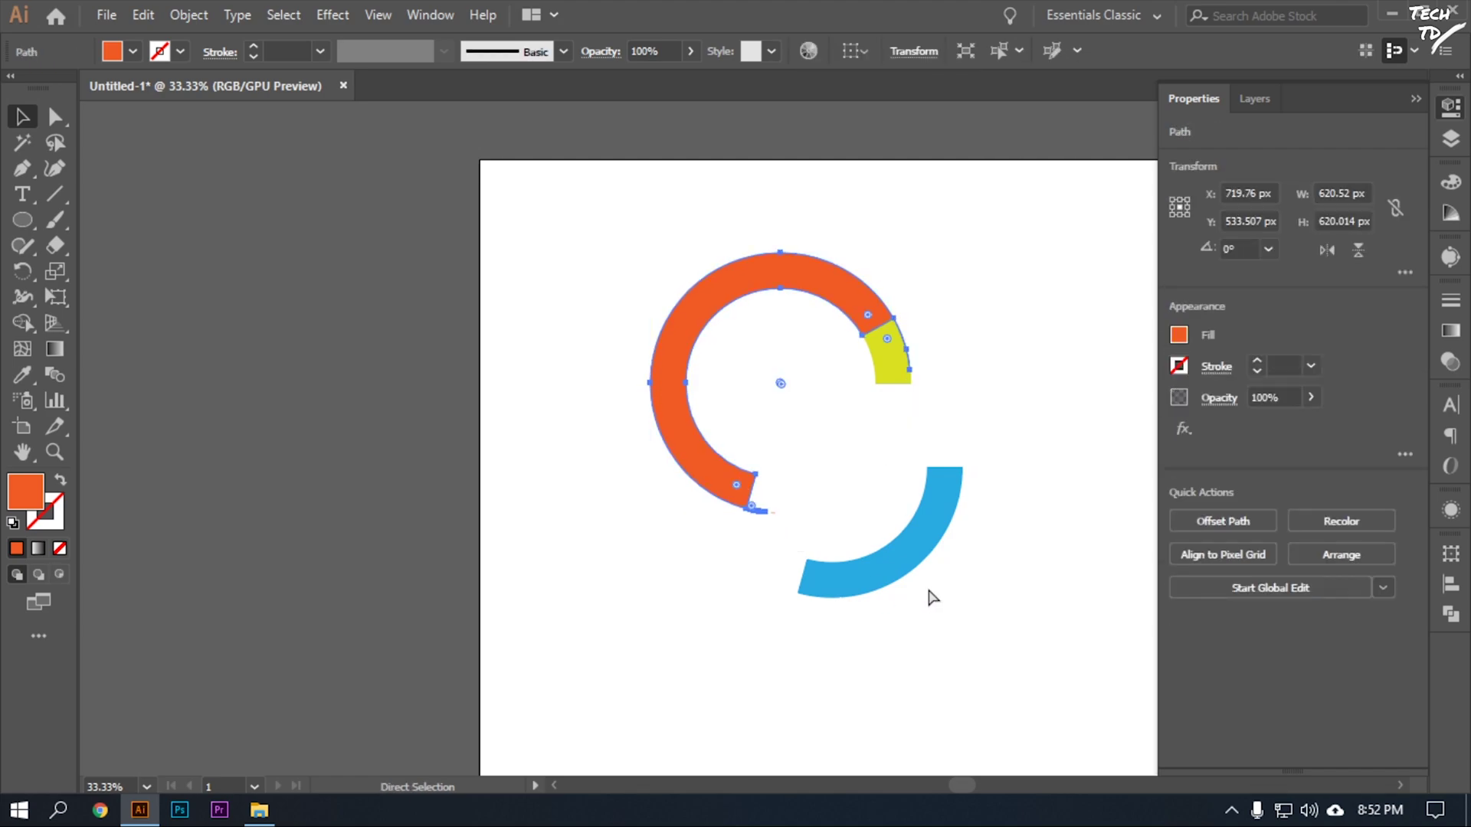
key("ctrl+1")
key("v")
scroll(926, 585, "down", 3)
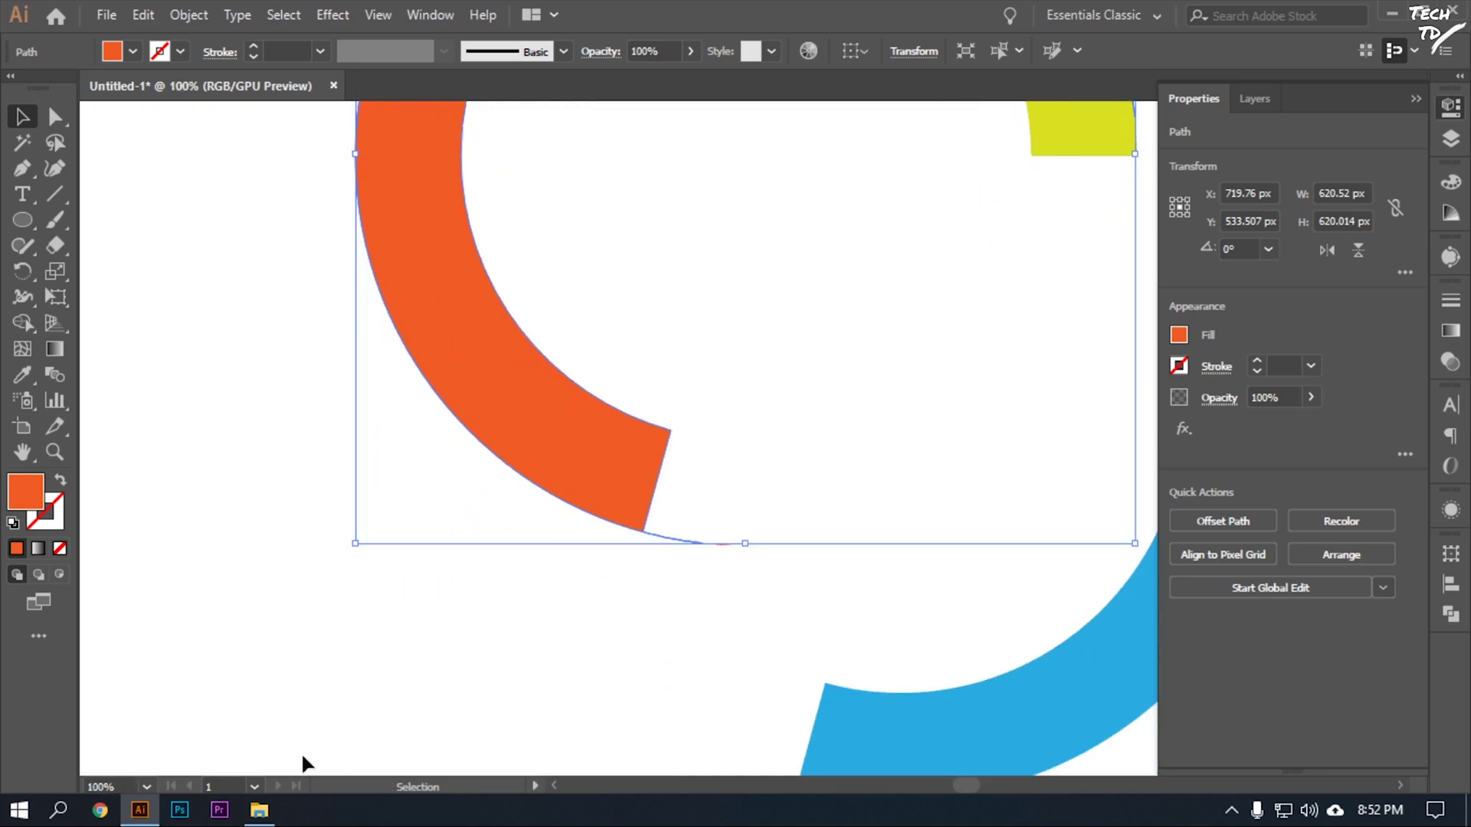
Step: Try reshaping the orange segment's thin tail with the Curvature tool and undo the change
left_click(56, 171)
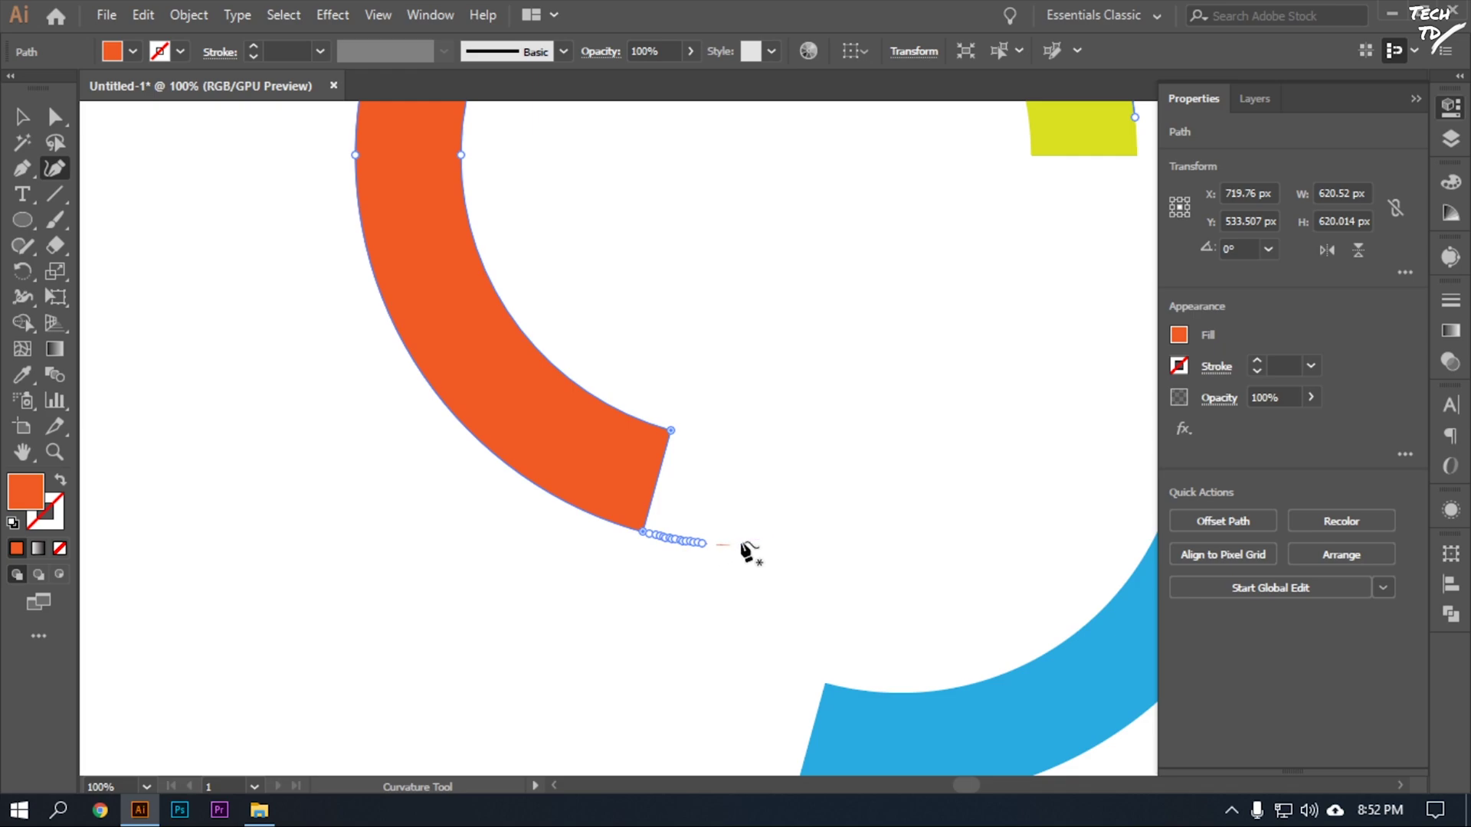
left_click(703, 547)
key("ctrl")
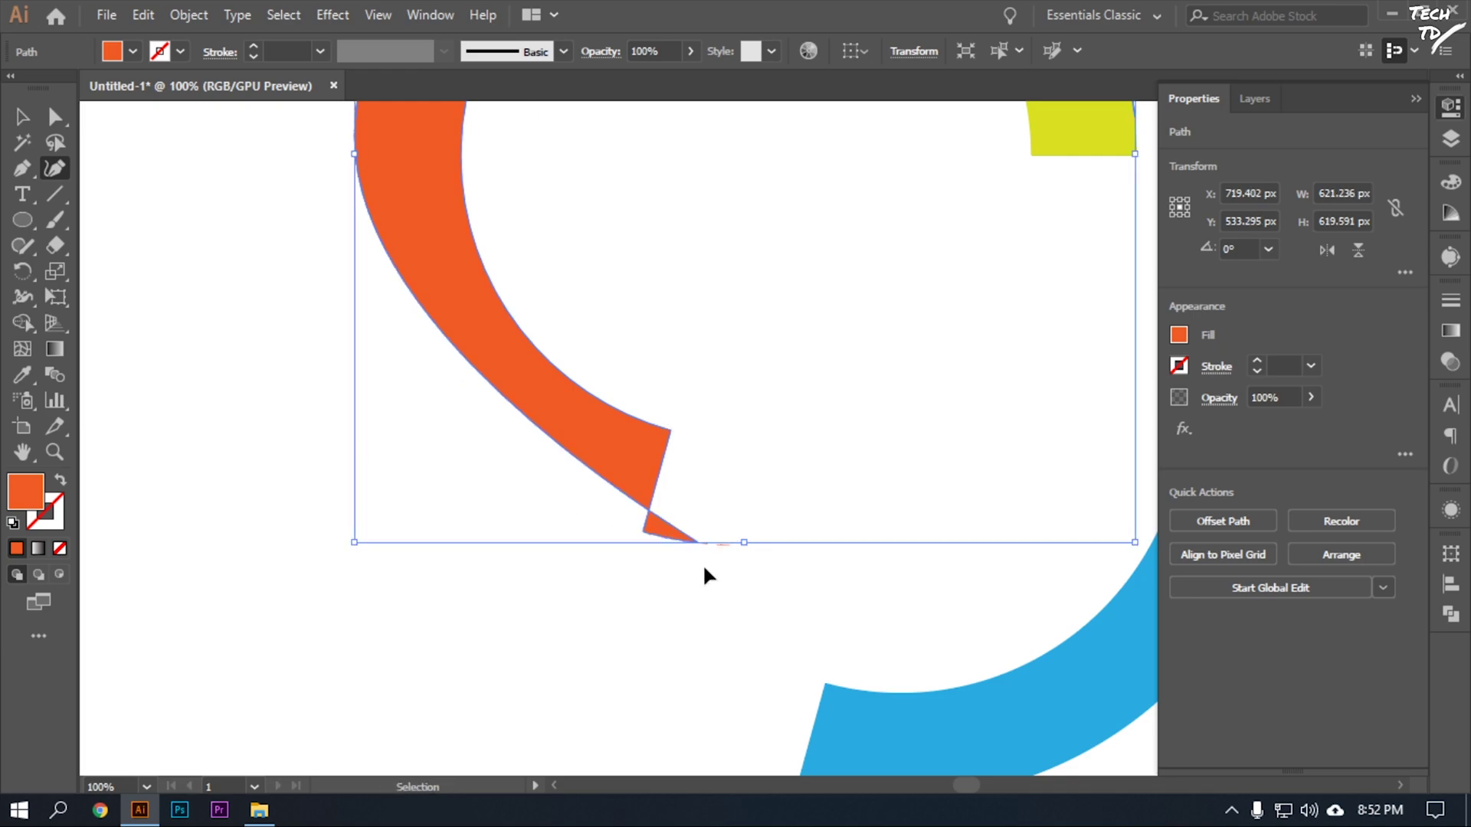
key("ctrl+z")
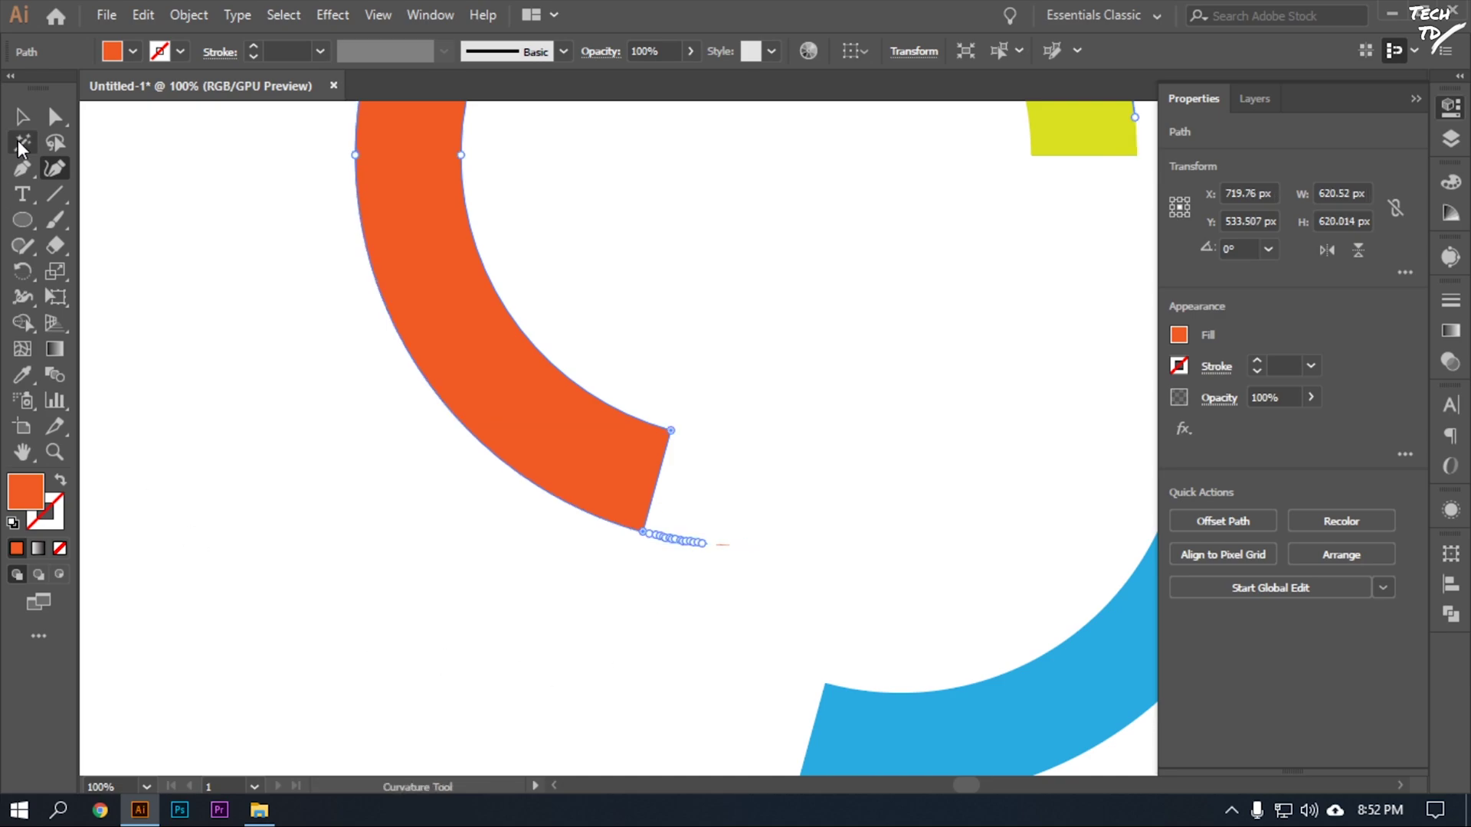
Step: Delete the extra anchor points forming the thin tail at the orange segment's lower end
left_click(54, 116)
left_click(564, 601)
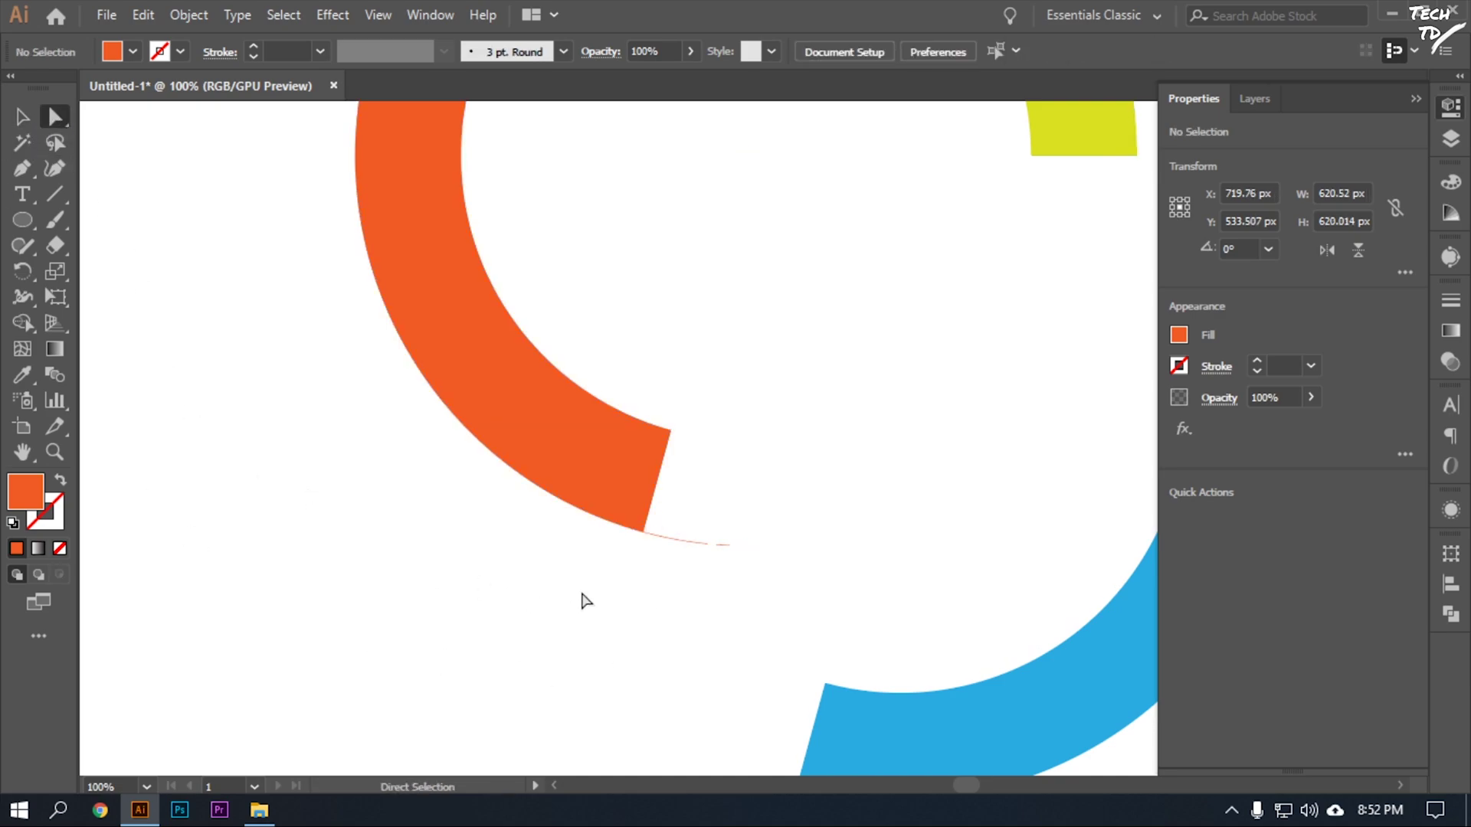
left_click_drag(774, 517, 682, 576)
left_click_drag(673, 583, 633, 521)
key("Delete")
key("Delete")
left_click(658, 556)
Step: Redraw the orange segment's outer arc with the Curvature tool from its lower corner to the leftmost anchor
left_click(582, 435)
left_click(57, 170)
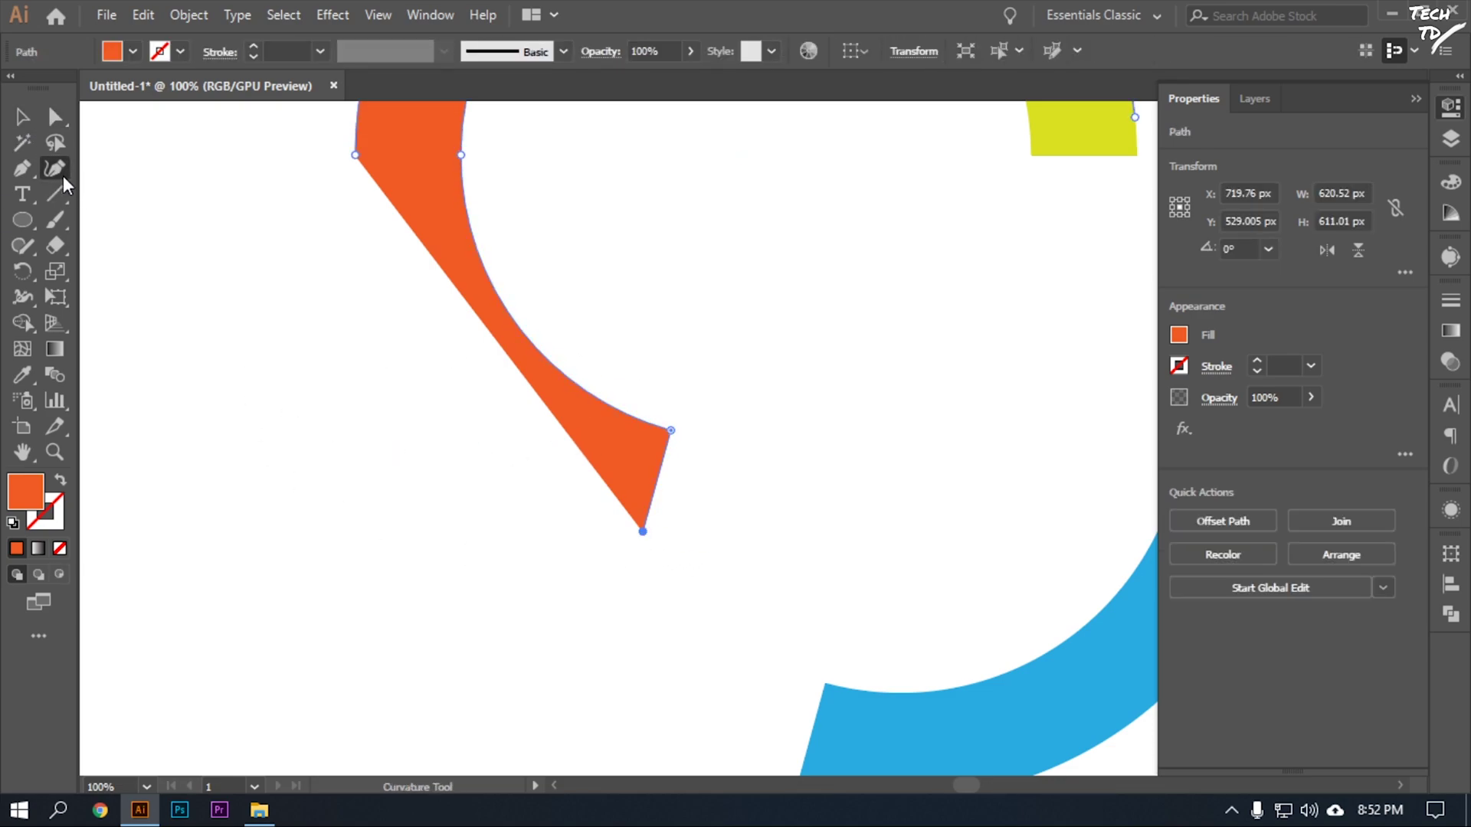
left_click(642, 531)
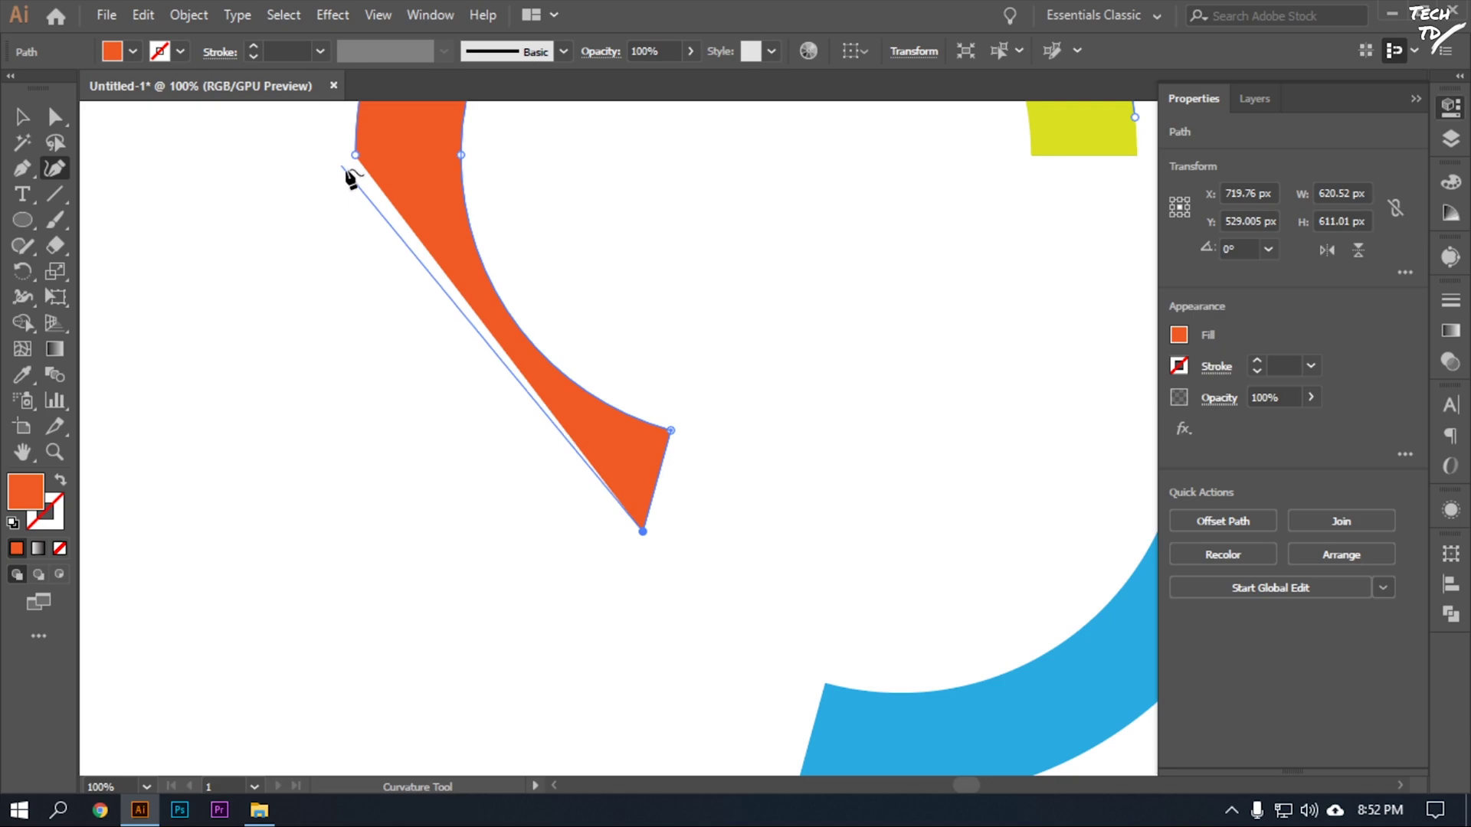
left_click(354, 155)
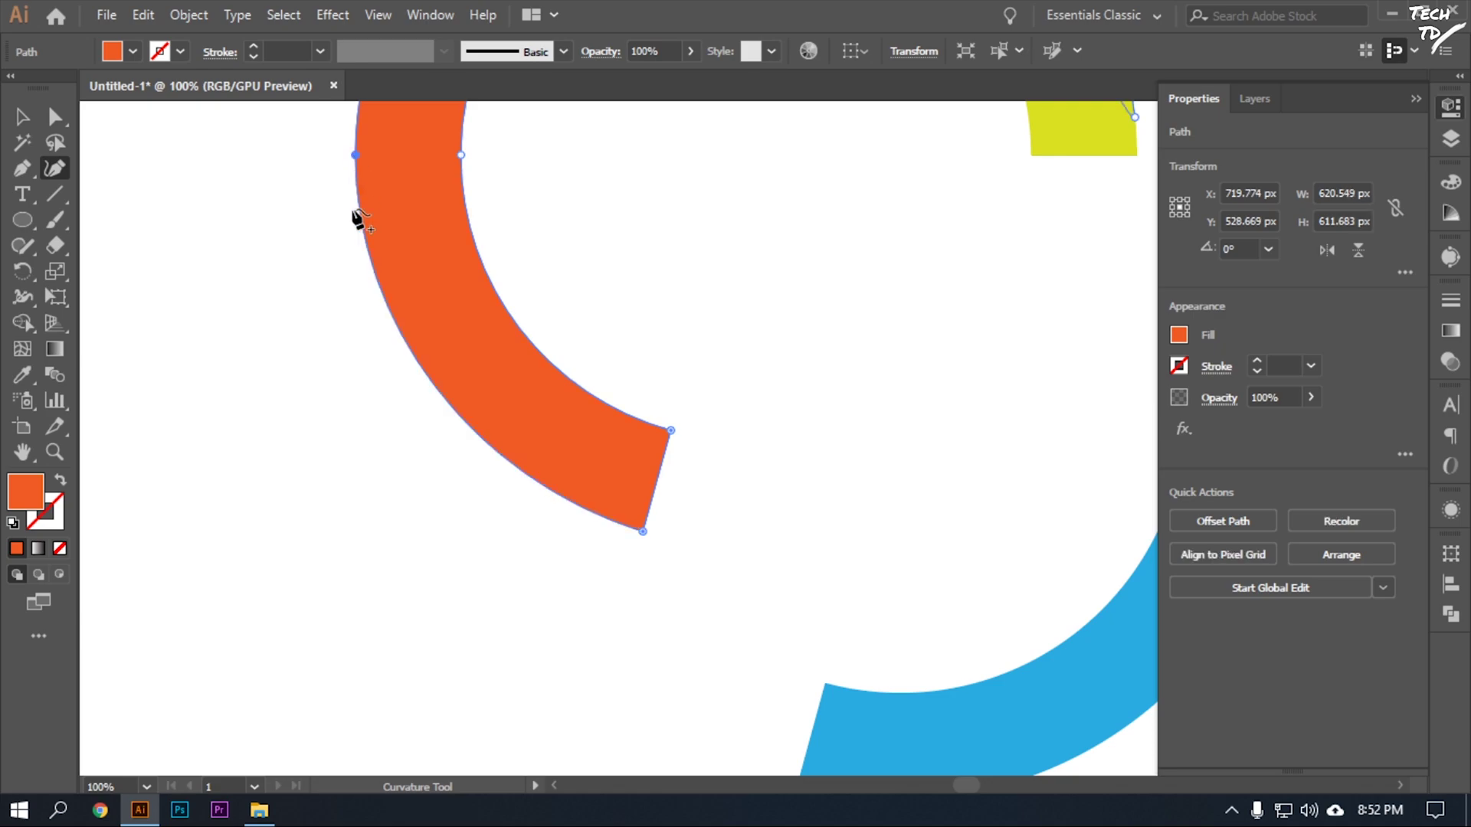
left_click(23, 116)
left_click(341, 584)
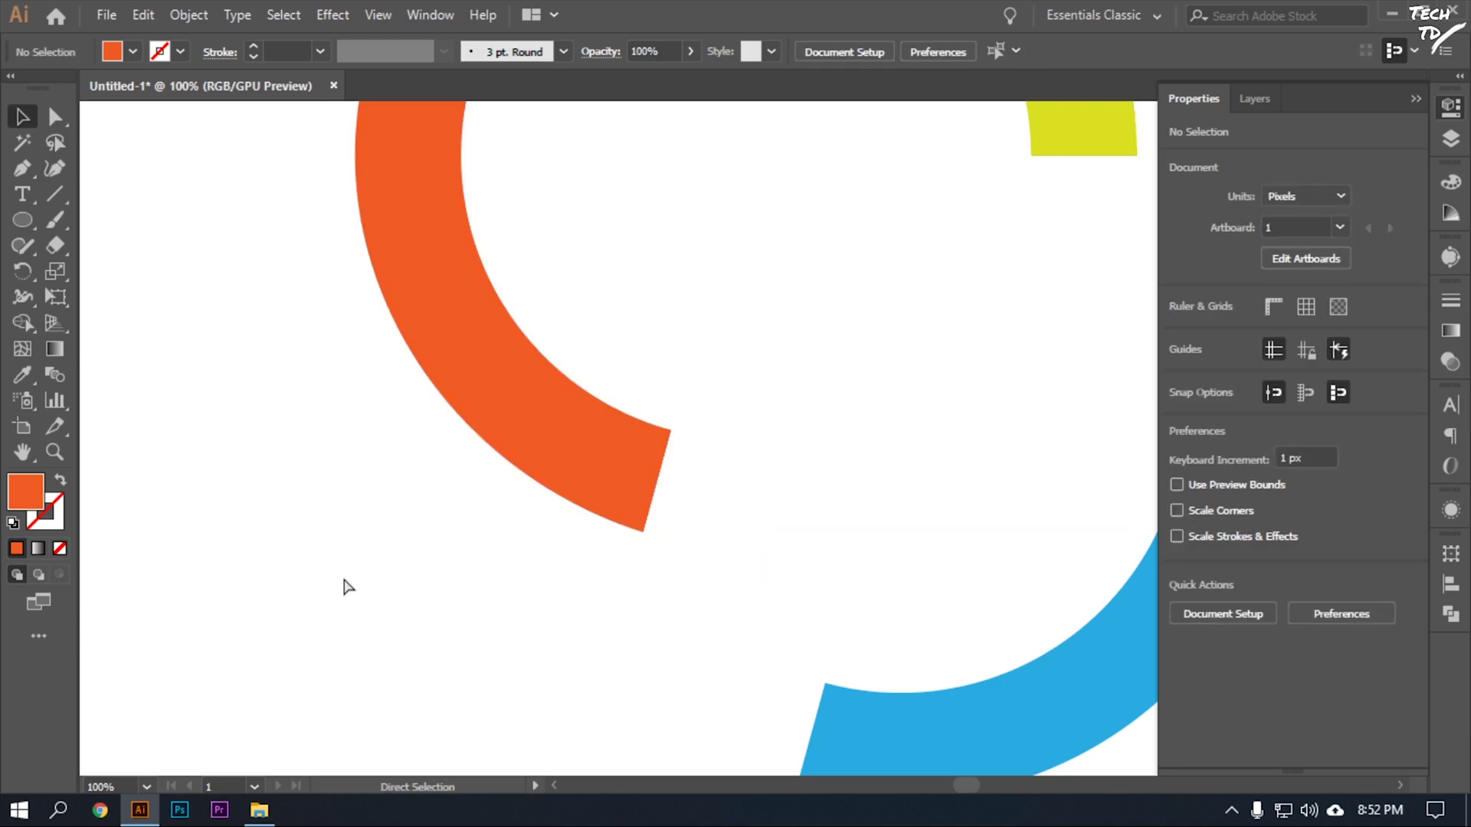
Step: Remove the orange segment's extra anchor points along the yellow segment's outer edge with the Curvature tool and deselect it
key("ctrl+equal")
key("ctrl+equal")
key("ctrl+minus")
key("ctrl+minus")
key("ctrl+minus")
key("ctrl+minus")
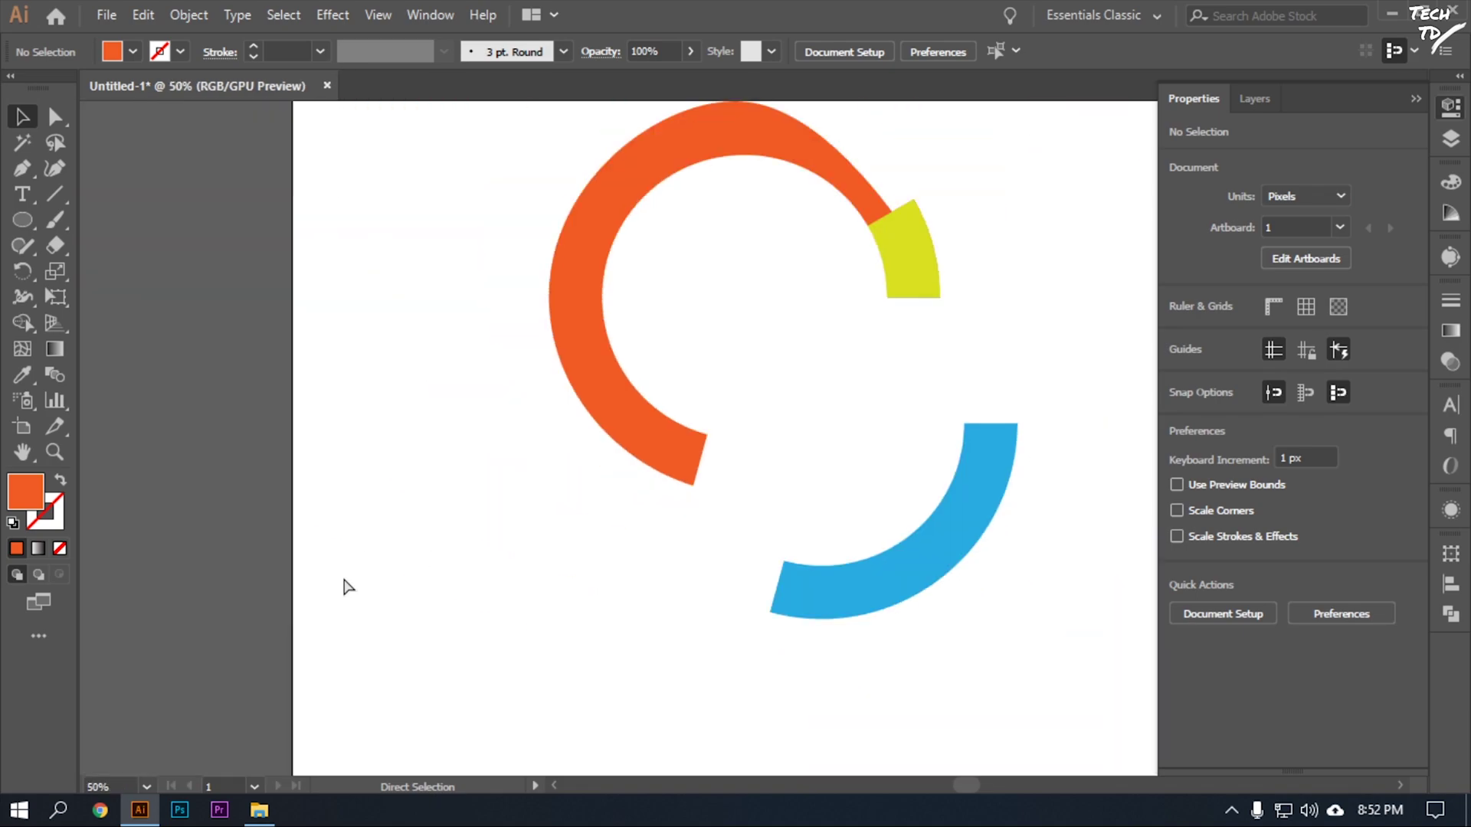
scroll(352, 588, "right", 2)
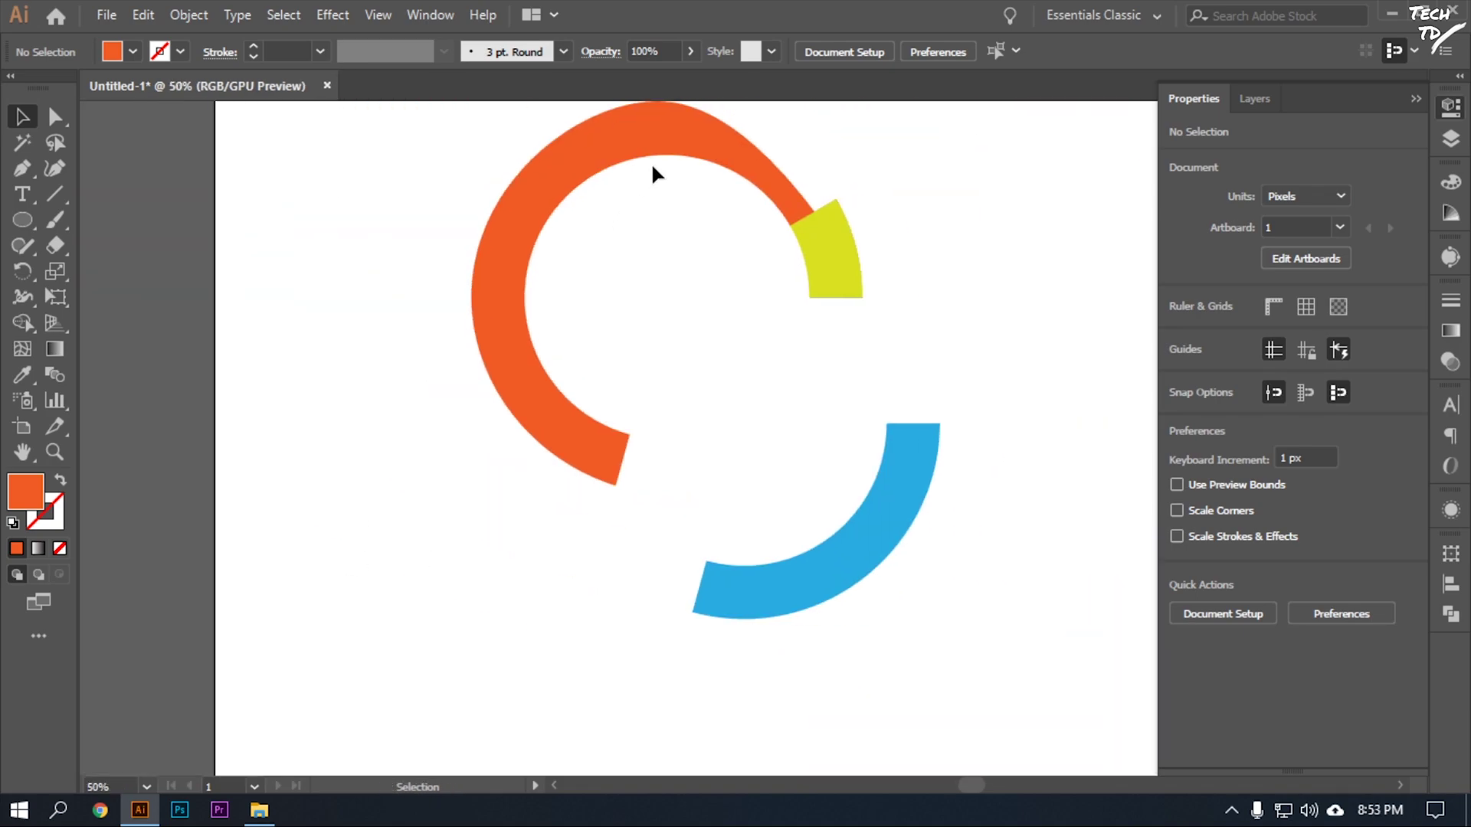
left_click(606, 144)
left_click(58, 167)
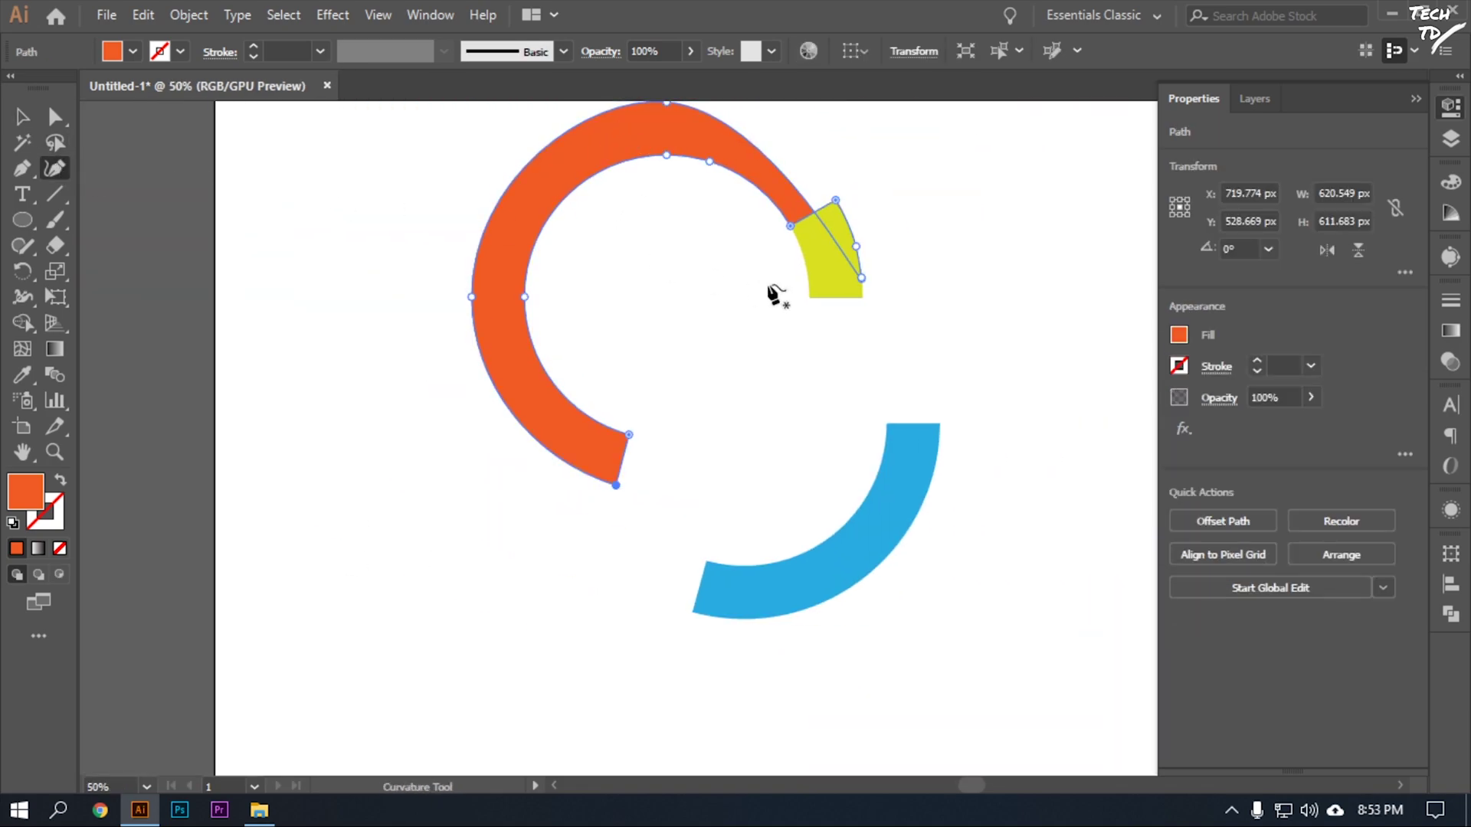
left_click(849, 228)
left_click(861, 279)
key("Delete")
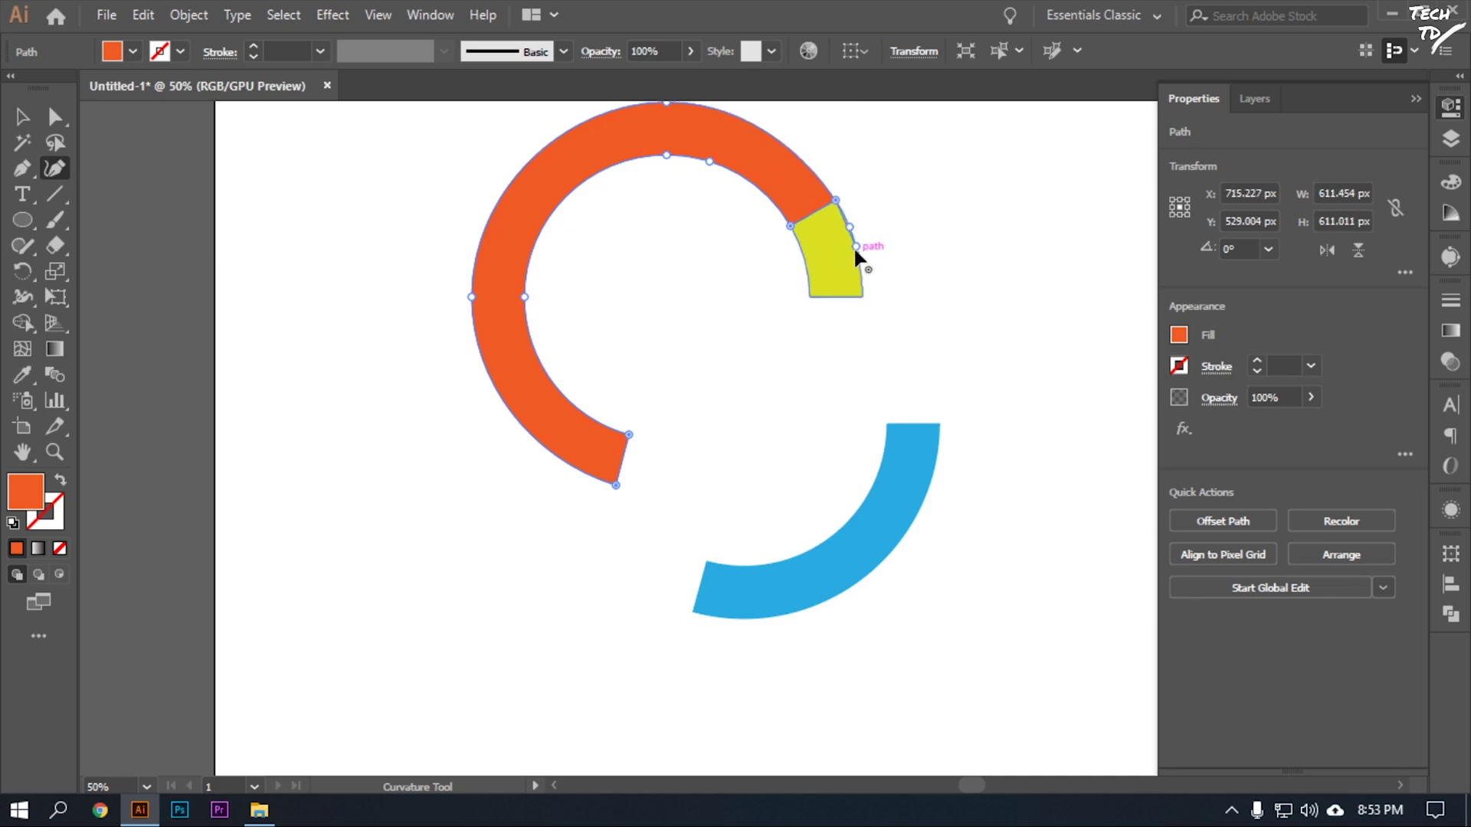
left_click(847, 229)
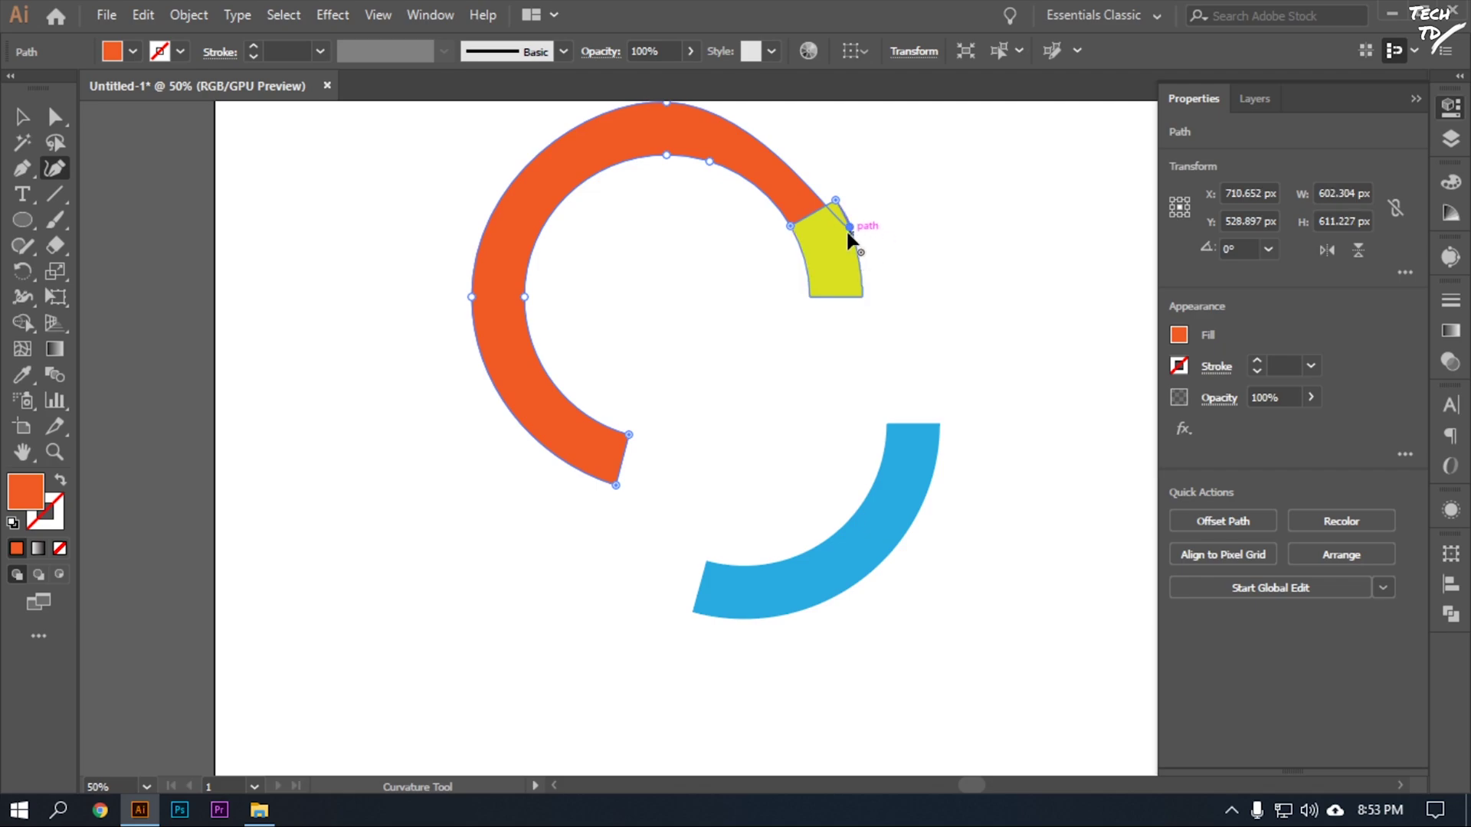
key("Delete")
left_click(22, 117)
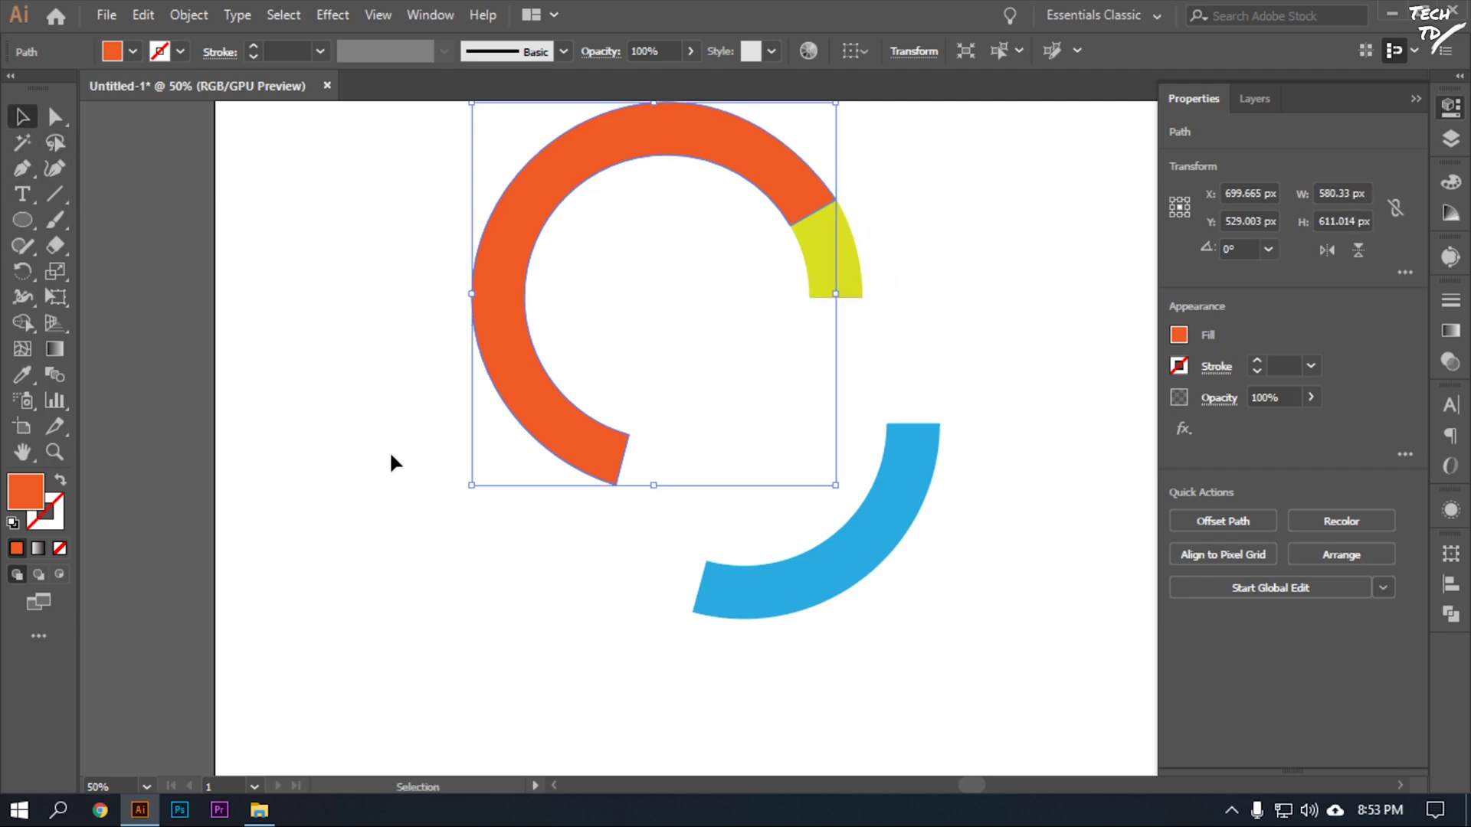
left_click(390, 478)
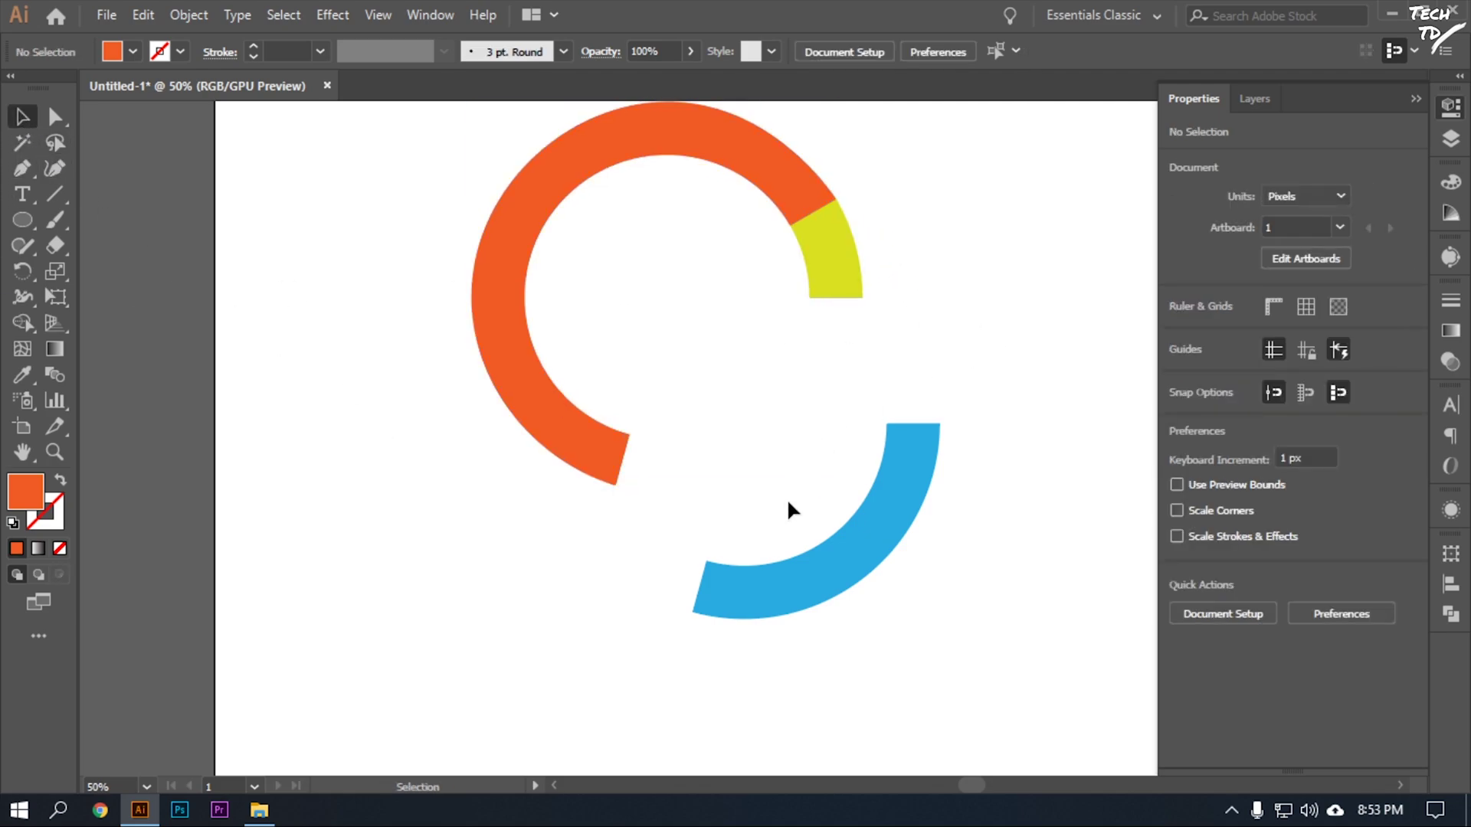
Step: Move the blue segment back near the ring and pull the yellow segment outward
scroll(787, 502, "up", 2)
left_click_drag(887, 608, 826, 497)
left_click(916, 399)
left_click_drag(841, 323, 890, 319)
left_click(950, 363)
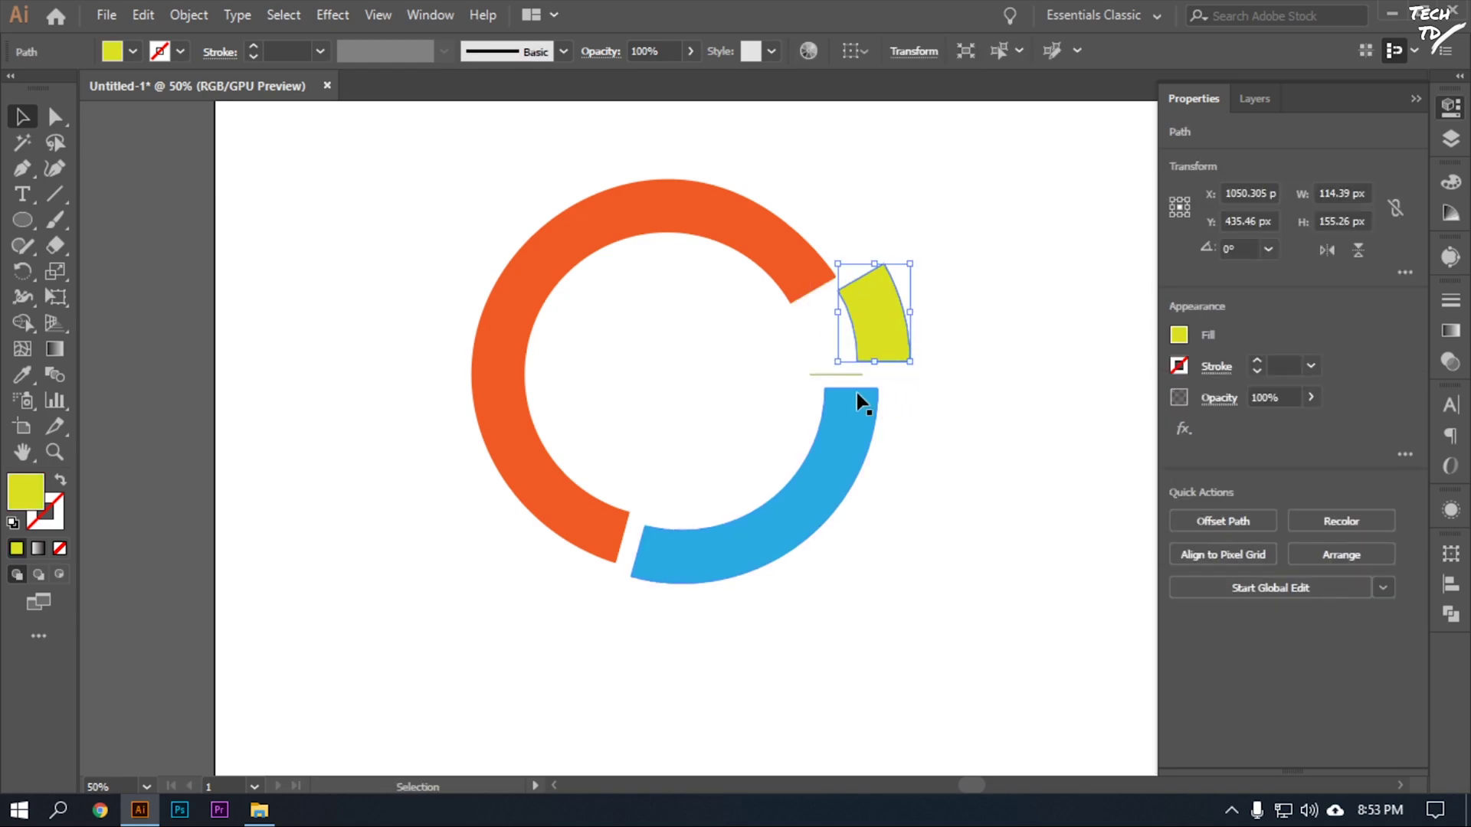
Step: Delete the thin leftover line between the yellow and blue segments
left_click(888, 378)
left_click(850, 374)
left_click(900, 376)
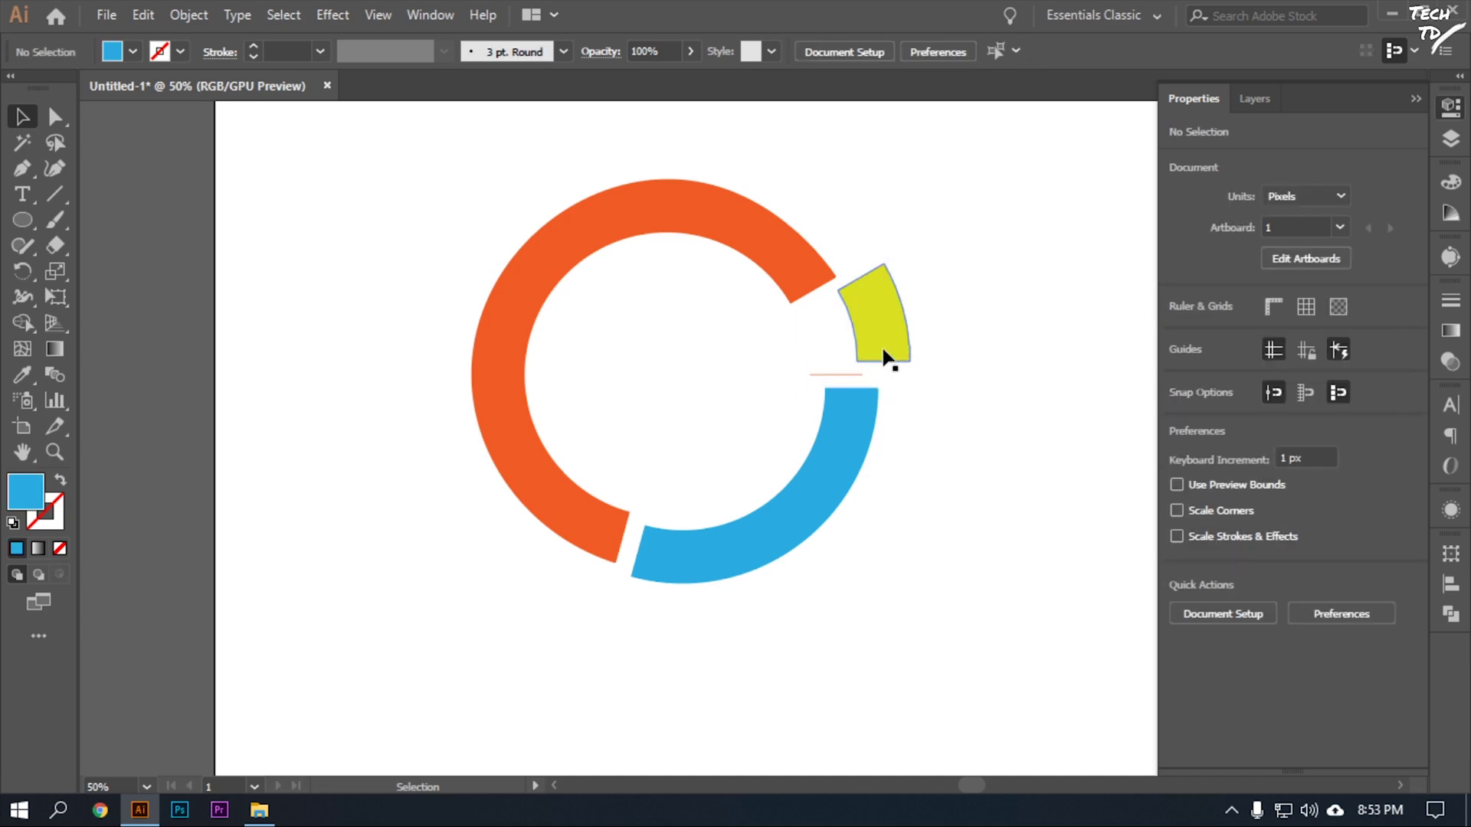
left_click(825, 376)
left_click(842, 383)
Step: Move the yellow segment closer to the ring and place the blue segment against the orange one's lower end
mouse_move(878, 337)
left_mouse_down()
mouse_move(842, 345)
mouse_move(873, 332)
mouse_move(867, 347)
left_mouse_up()
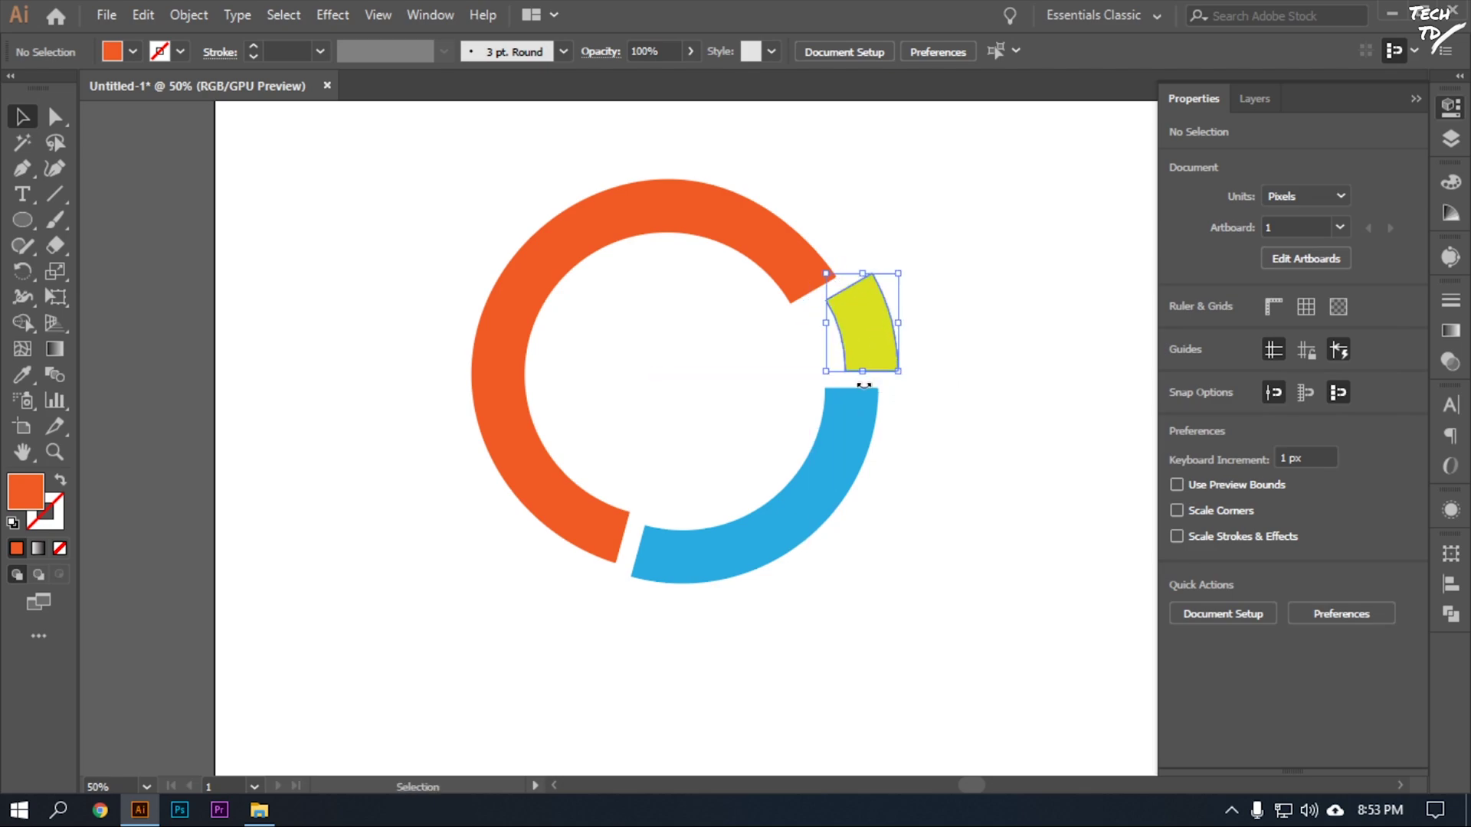
left_click_drag(848, 483, 835, 475)
left_click(962, 514)
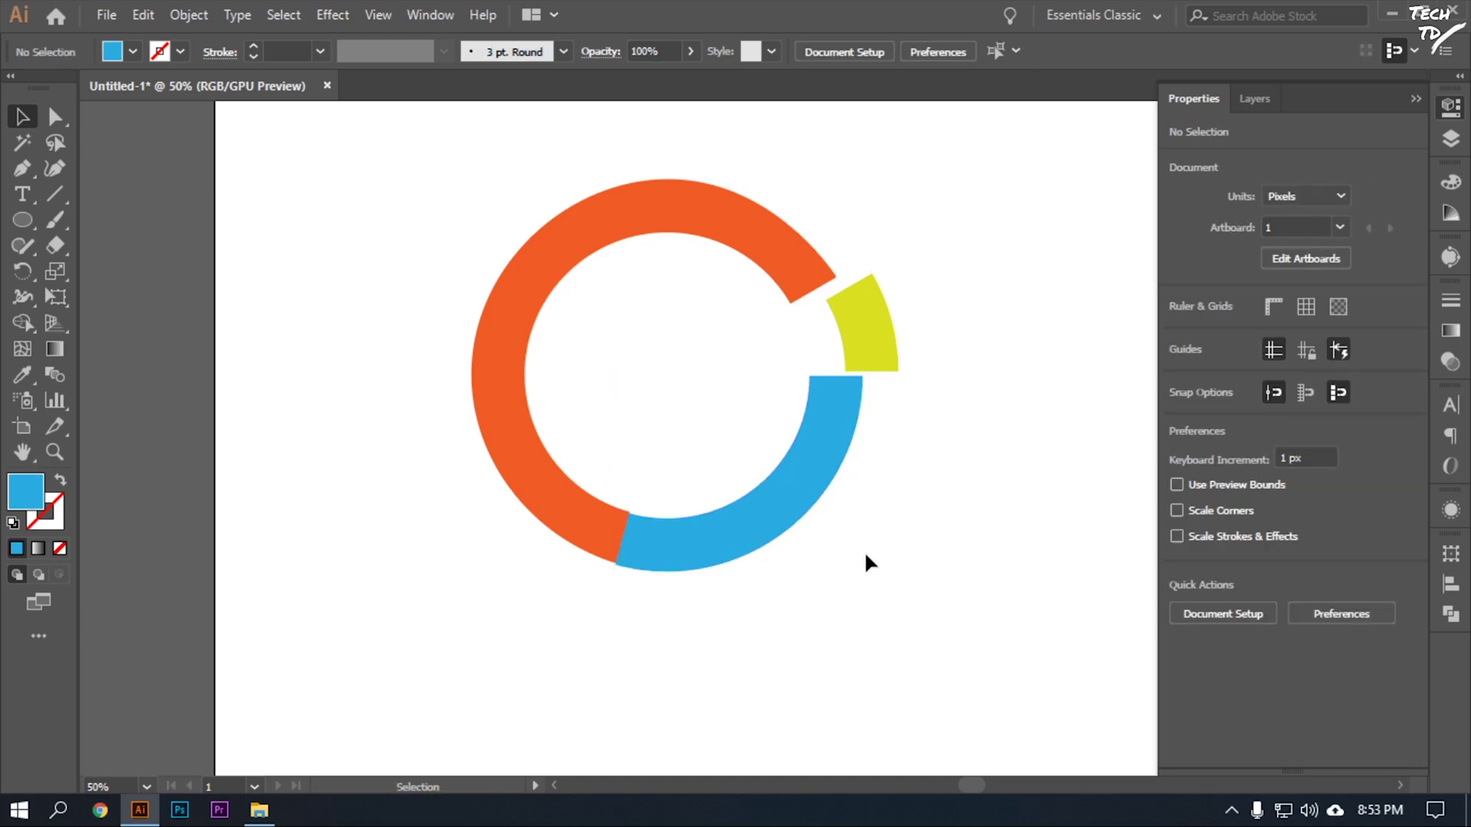
Step: Nudge the blue segment slightly to the right
left_click(772, 512)
key("Right")
key("Right")
key("Right")
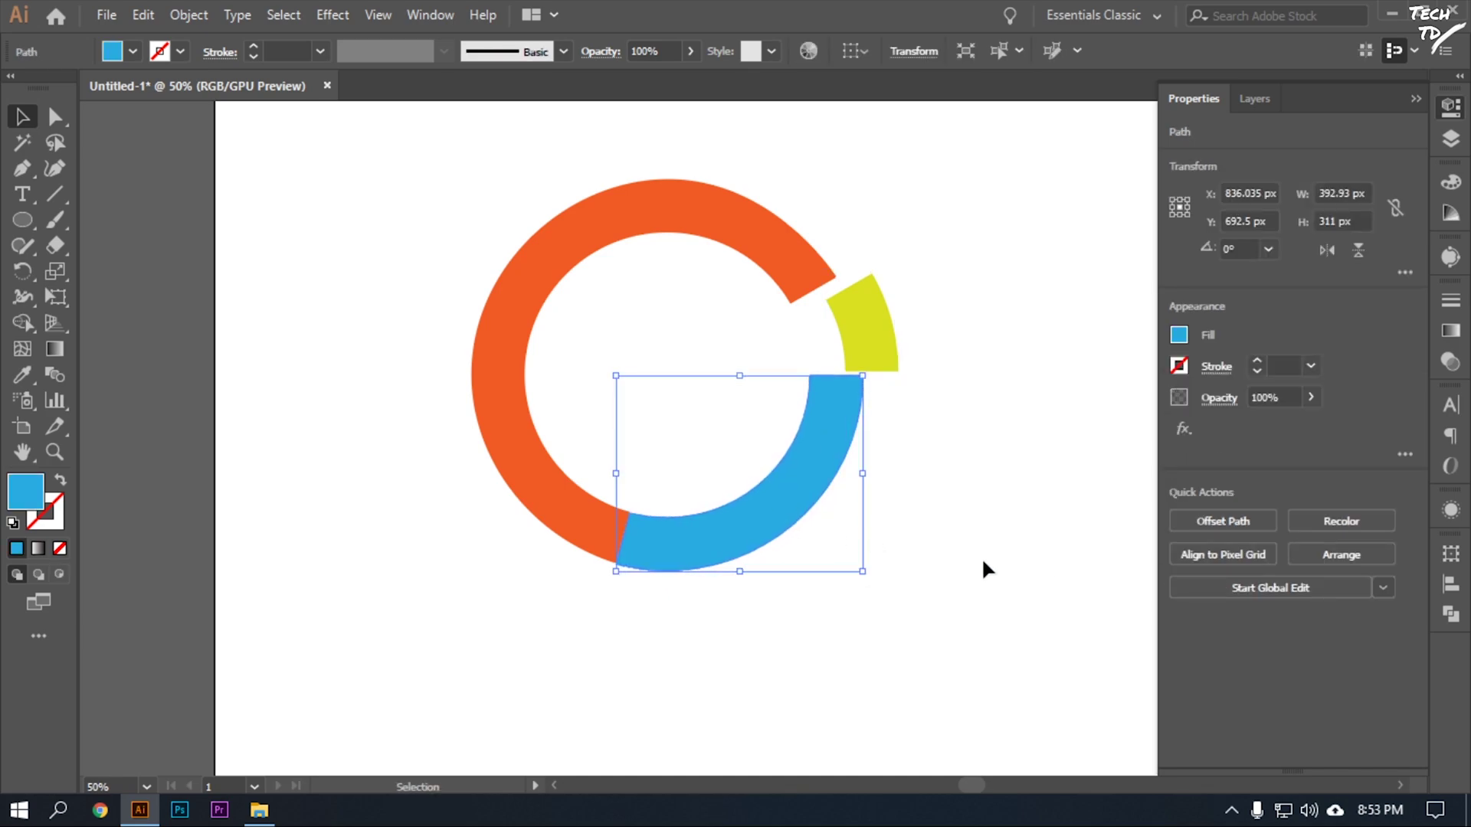
Step: Nudge the blue segment slightly up and shift the yellow segment up and left, closer to the ring's opening
key("Up")
left_click(986, 558)
left_click(884, 353)
key("Up")
key("Up")
key("Up")
key("Up")
key("Up")
key("Up")
key("Up")
key("Up")
key("Up")
key("Up")
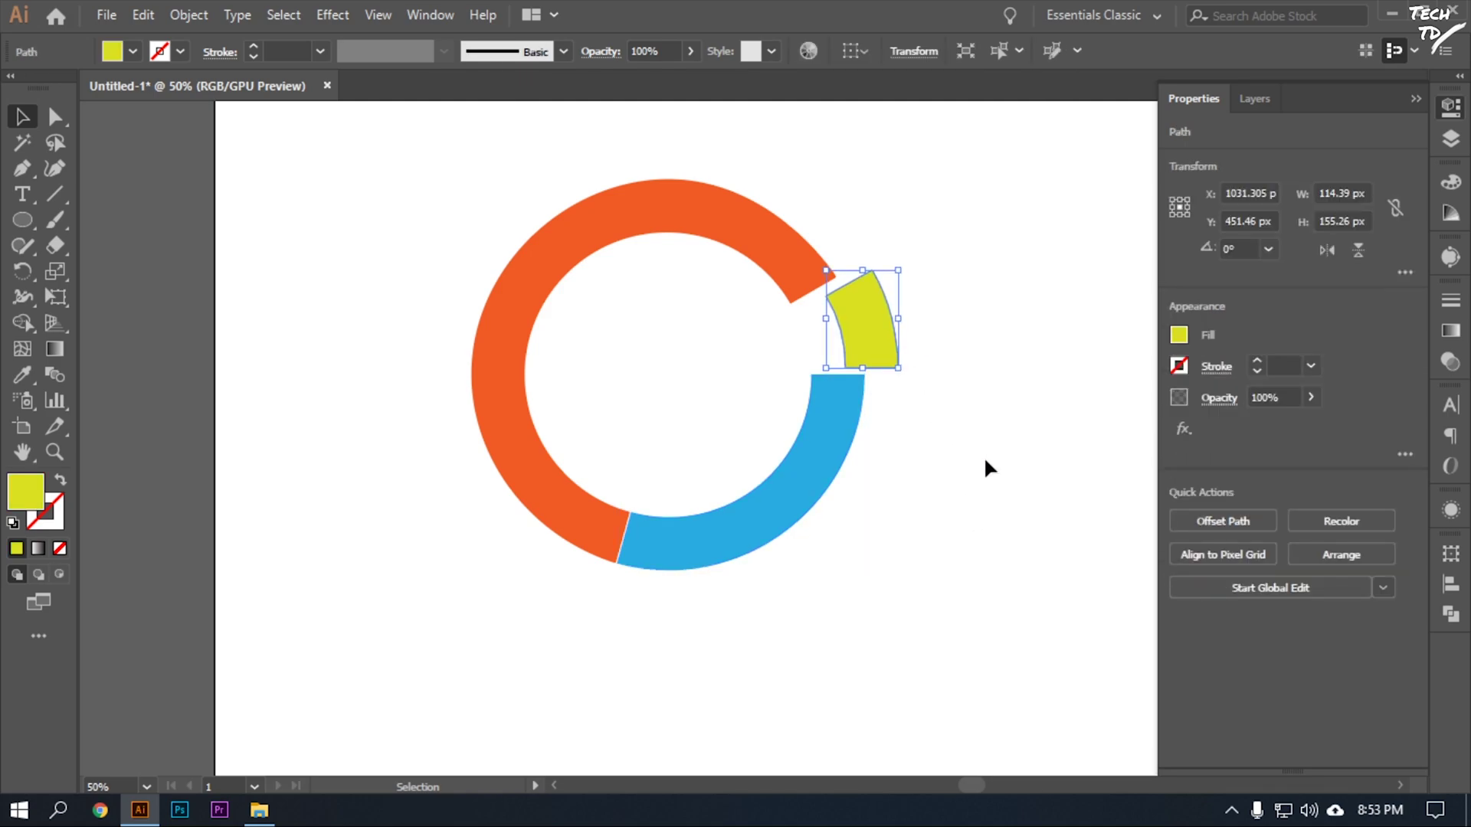
key("Left")
key("Left")
key("Left")
key("Left")
key("Left")
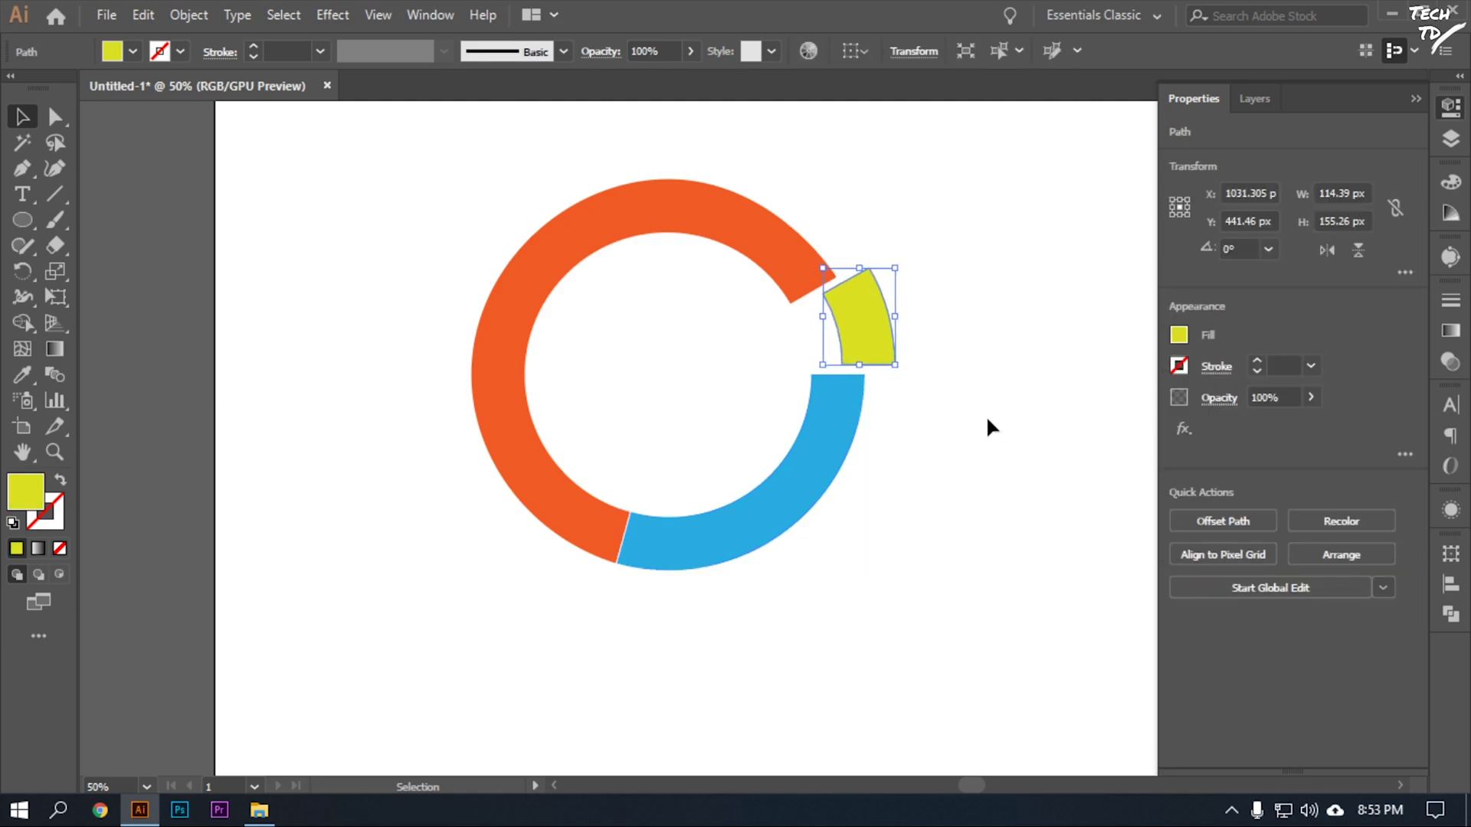
left_click(931, 436)
Step: Draw a small yellow circle about 55 px wide just above and outside the yellow segment
key("ctrl+minus")
key("ctrl+minus")
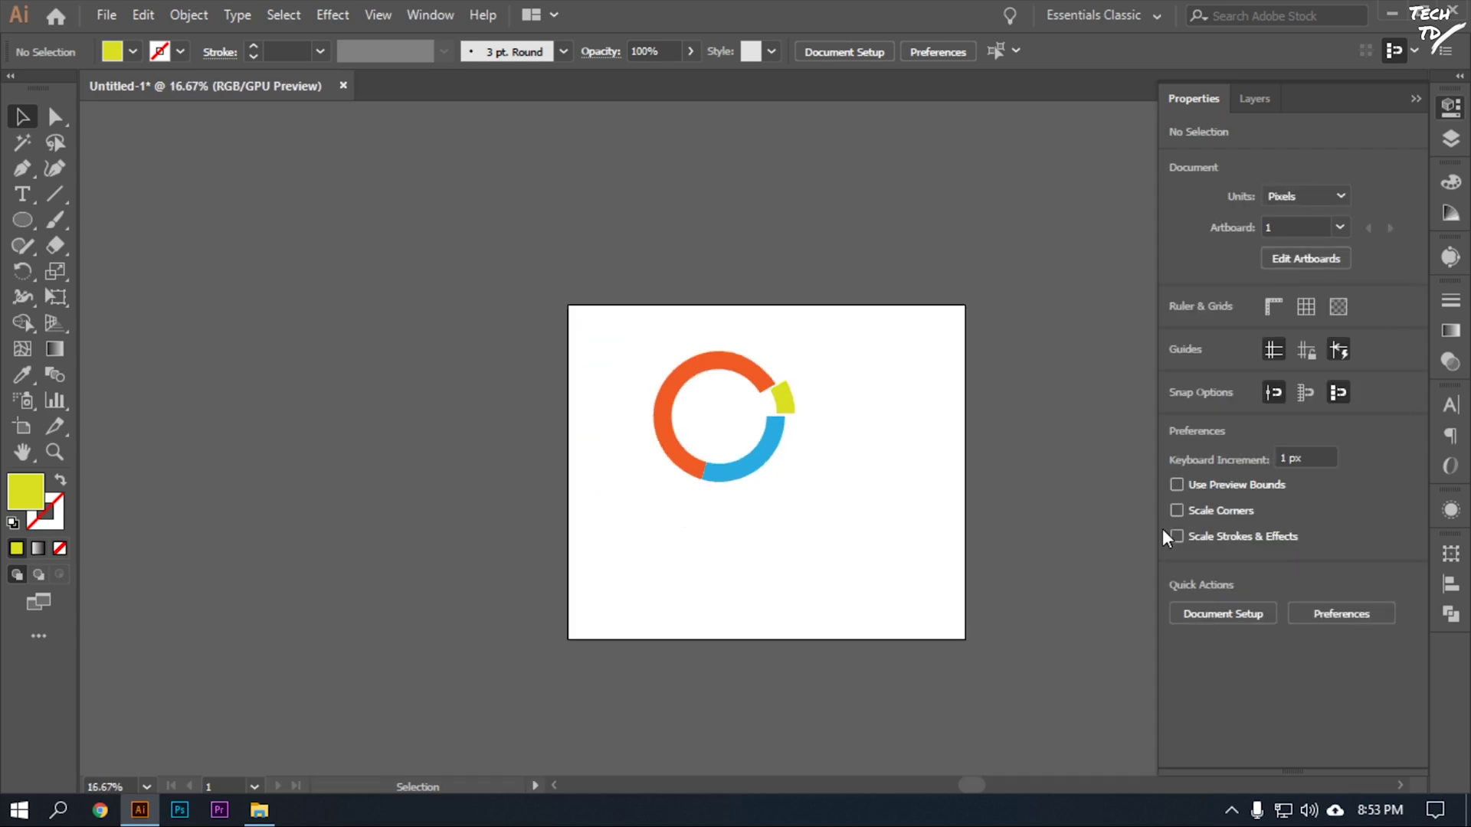
key("ctrl+plus")
scroll(766, 429, "right", 3)
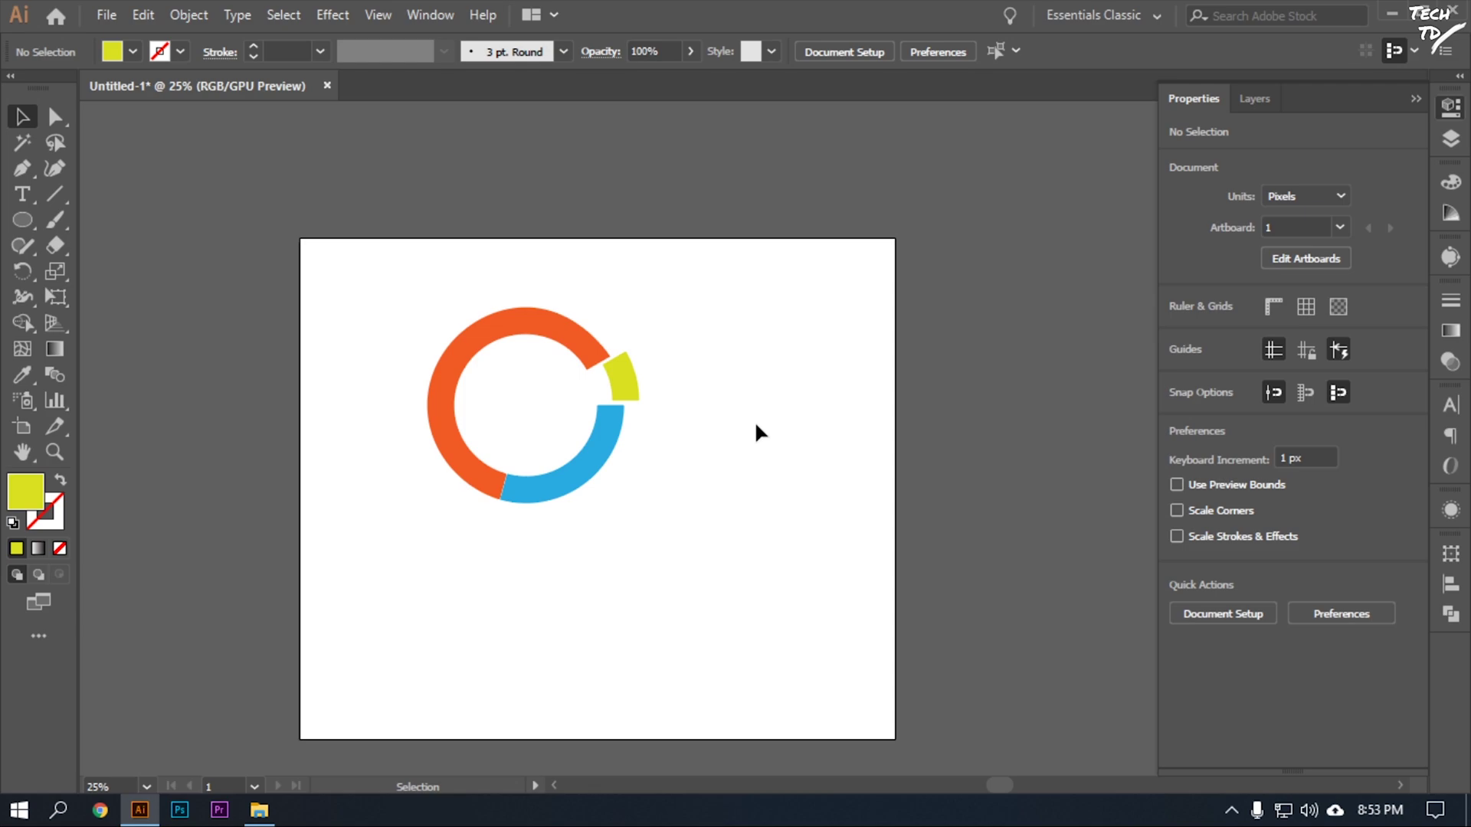
key("l")
left_click_drag(646, 319, 656, 331)
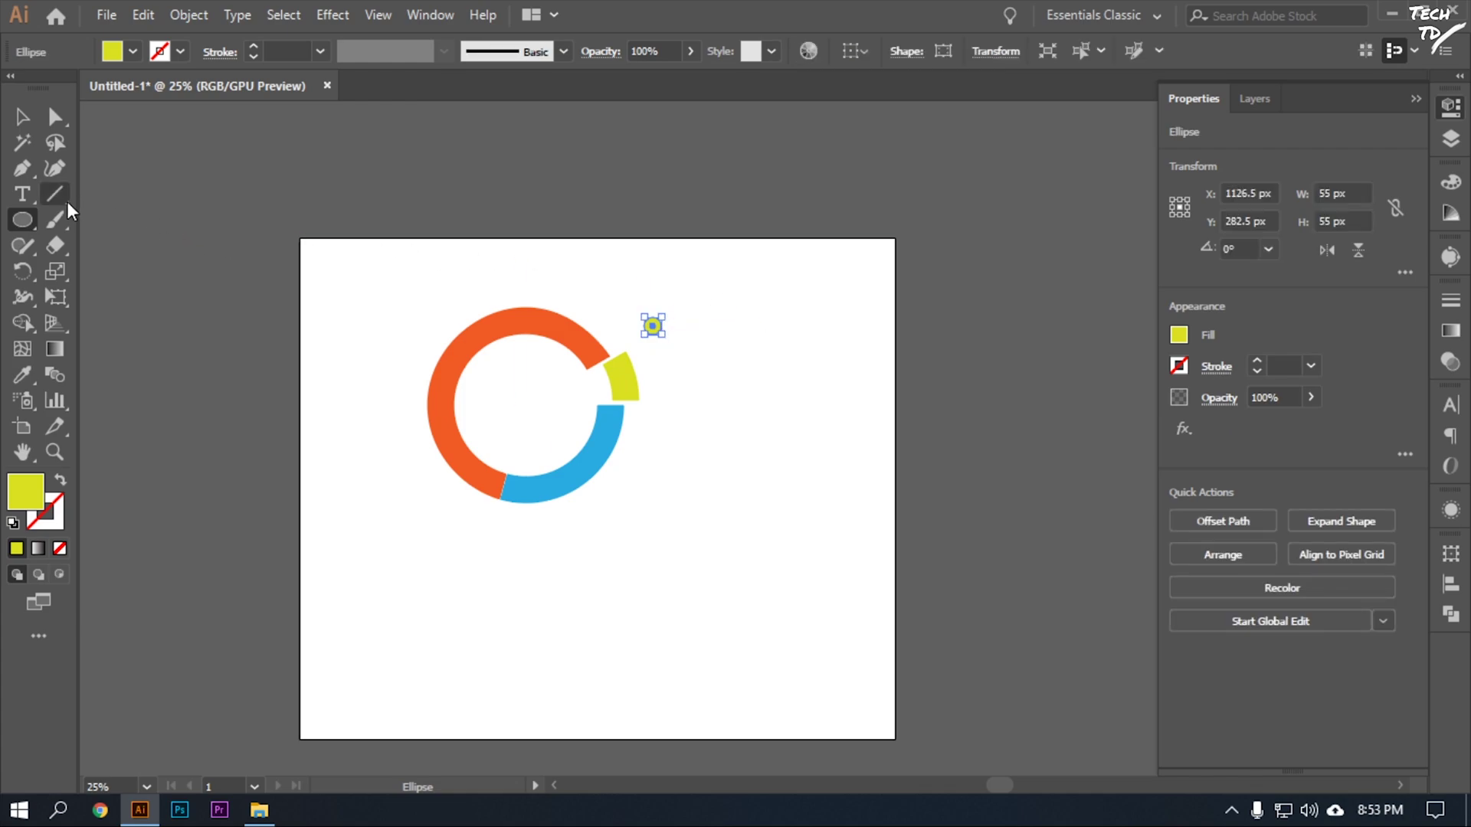
Step: Draw a bent leader line rising from the small circle and slanting outward, with a yellow stroke and no fill
left_click(26, 173)
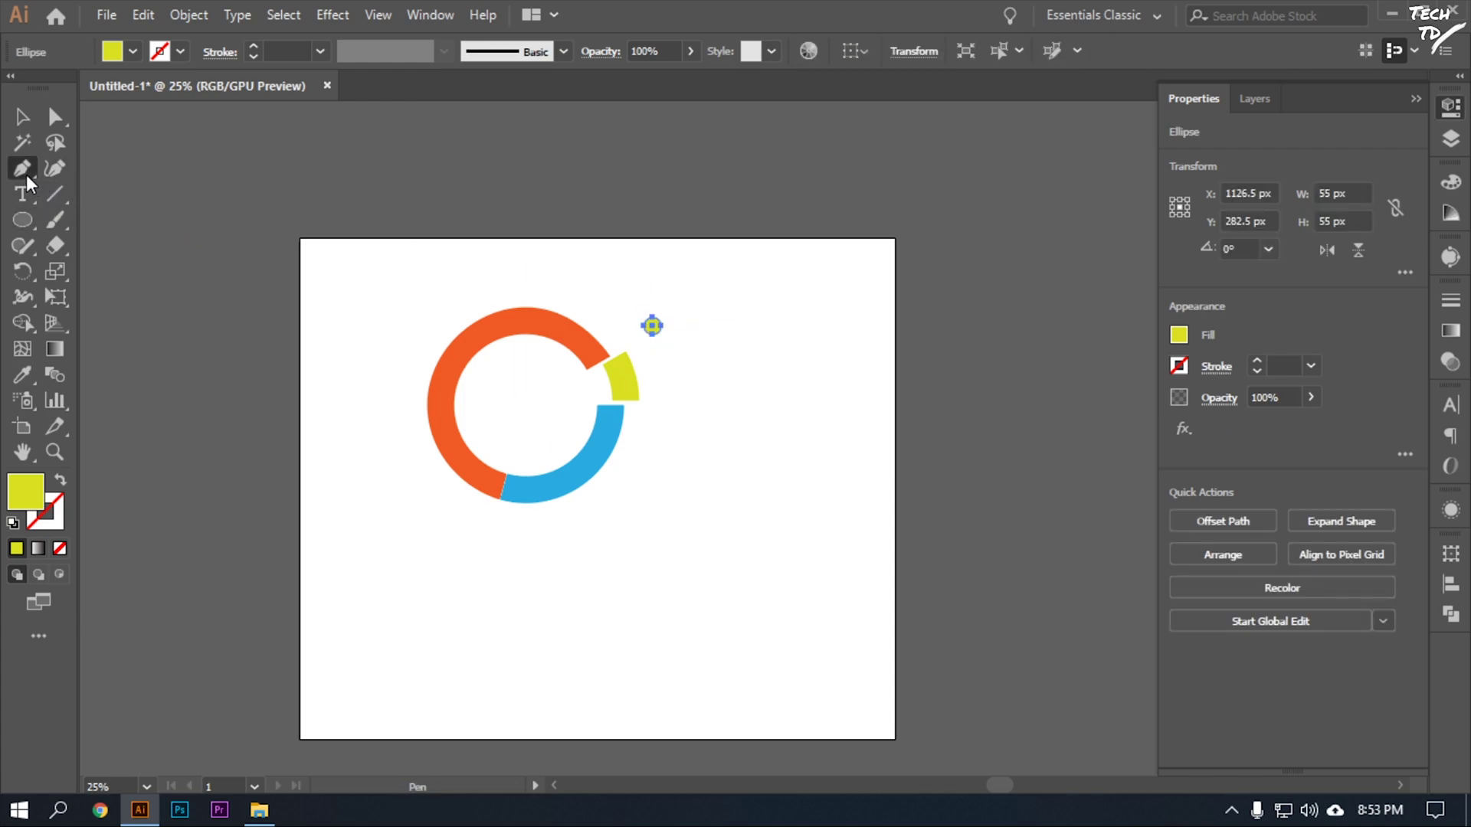
left_click(651, 326)
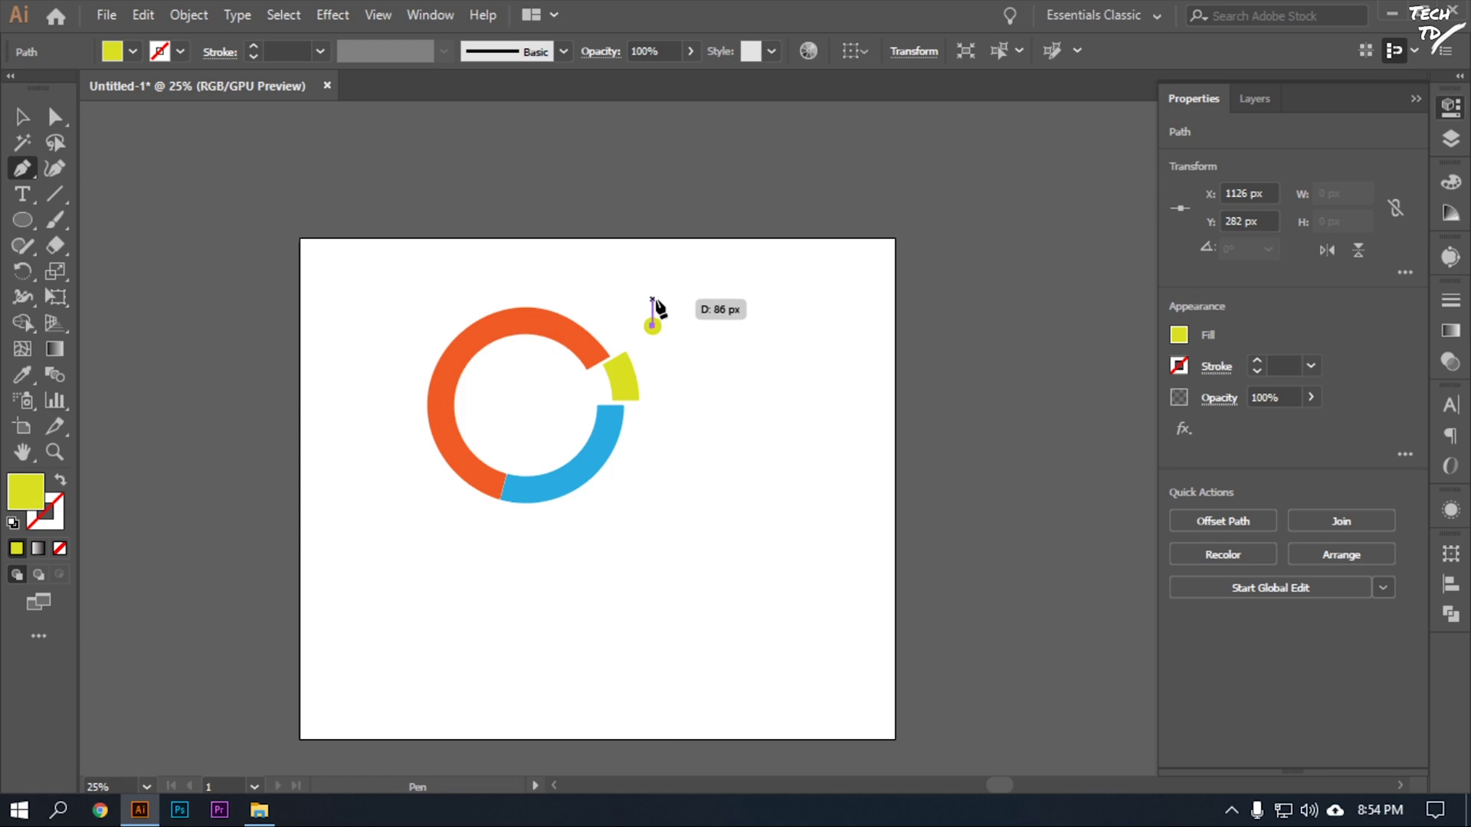
left_click(788, 276)
key("v")
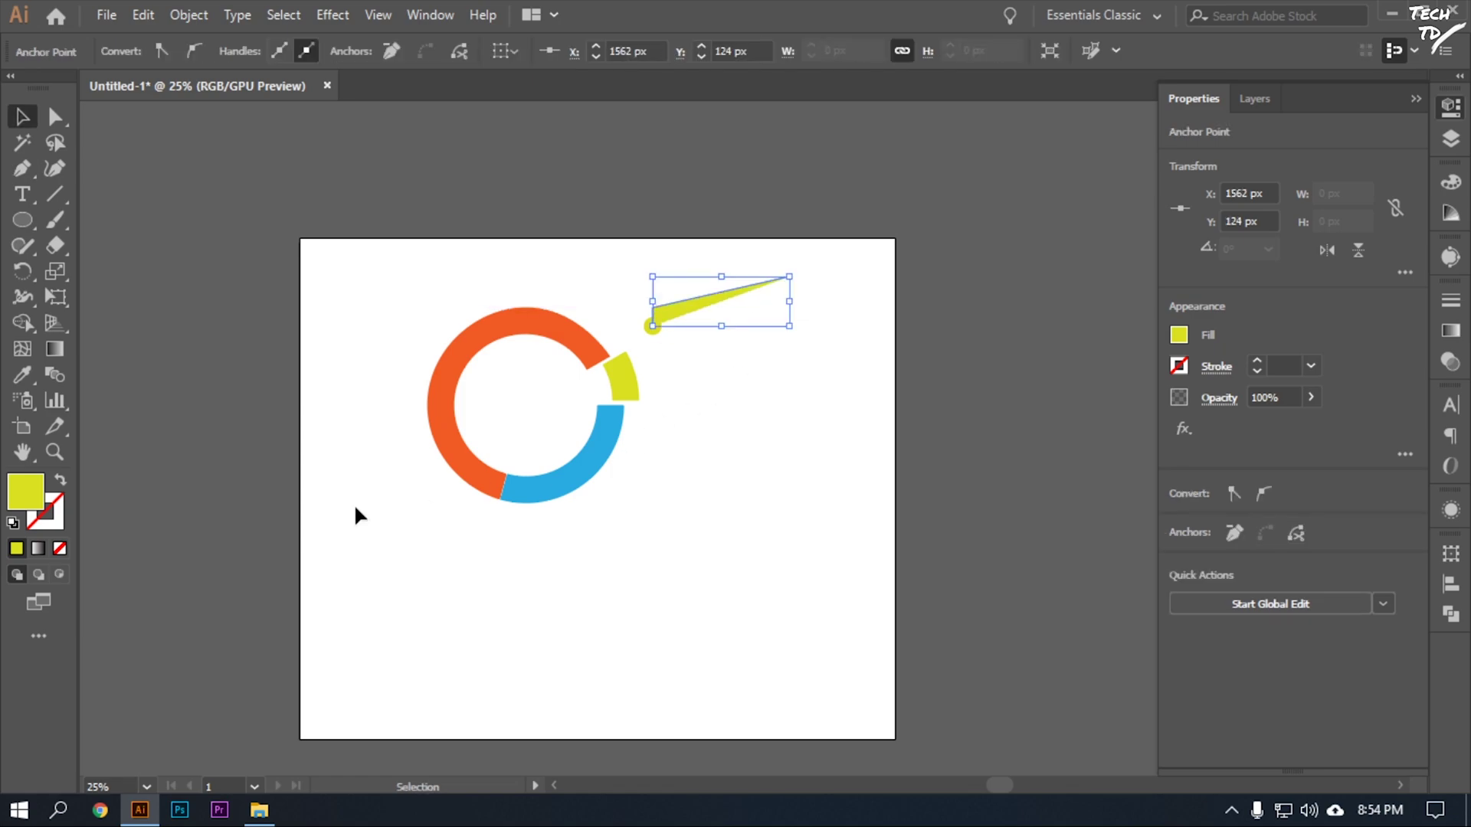
left_click(61, 481)
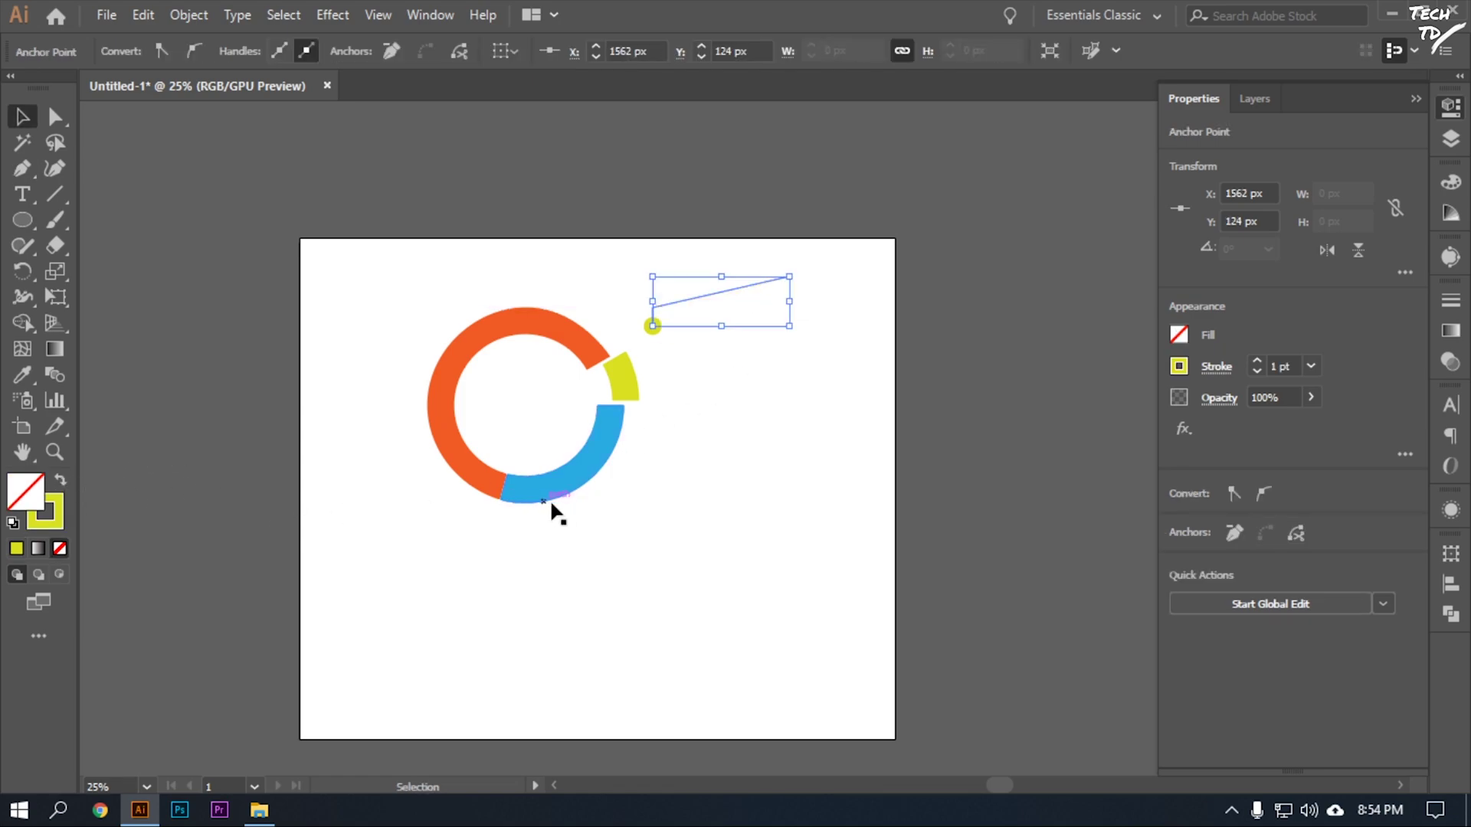
left_click(750, 398)
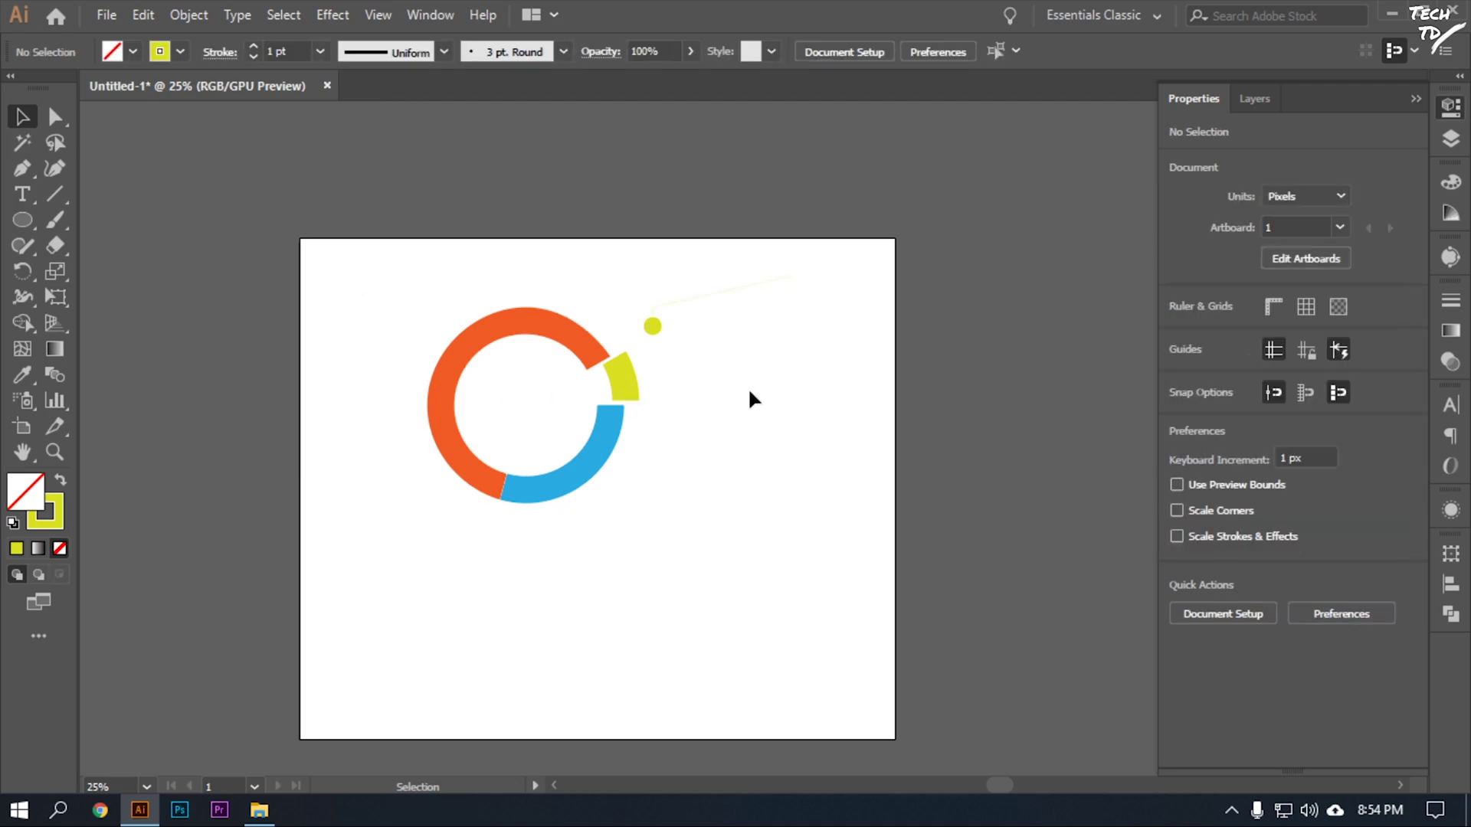
Step: Set the leader line's stroke weight to 11 pt
left_click(732, 285)
left_click(248, 45)
left_click(248, 45)
left_click(249, 45)
left_click(249, 44)
left_click(248, 45)
left_click(249, 45)
left_click(249, 44)
left_click(832, 469)
Step: Move the leader line down onto the yellow segment's upper corner and delete the small yellow circle
left_click_drag(668, 273, 603, 296)
left_click(860, 450)
key("Delete")
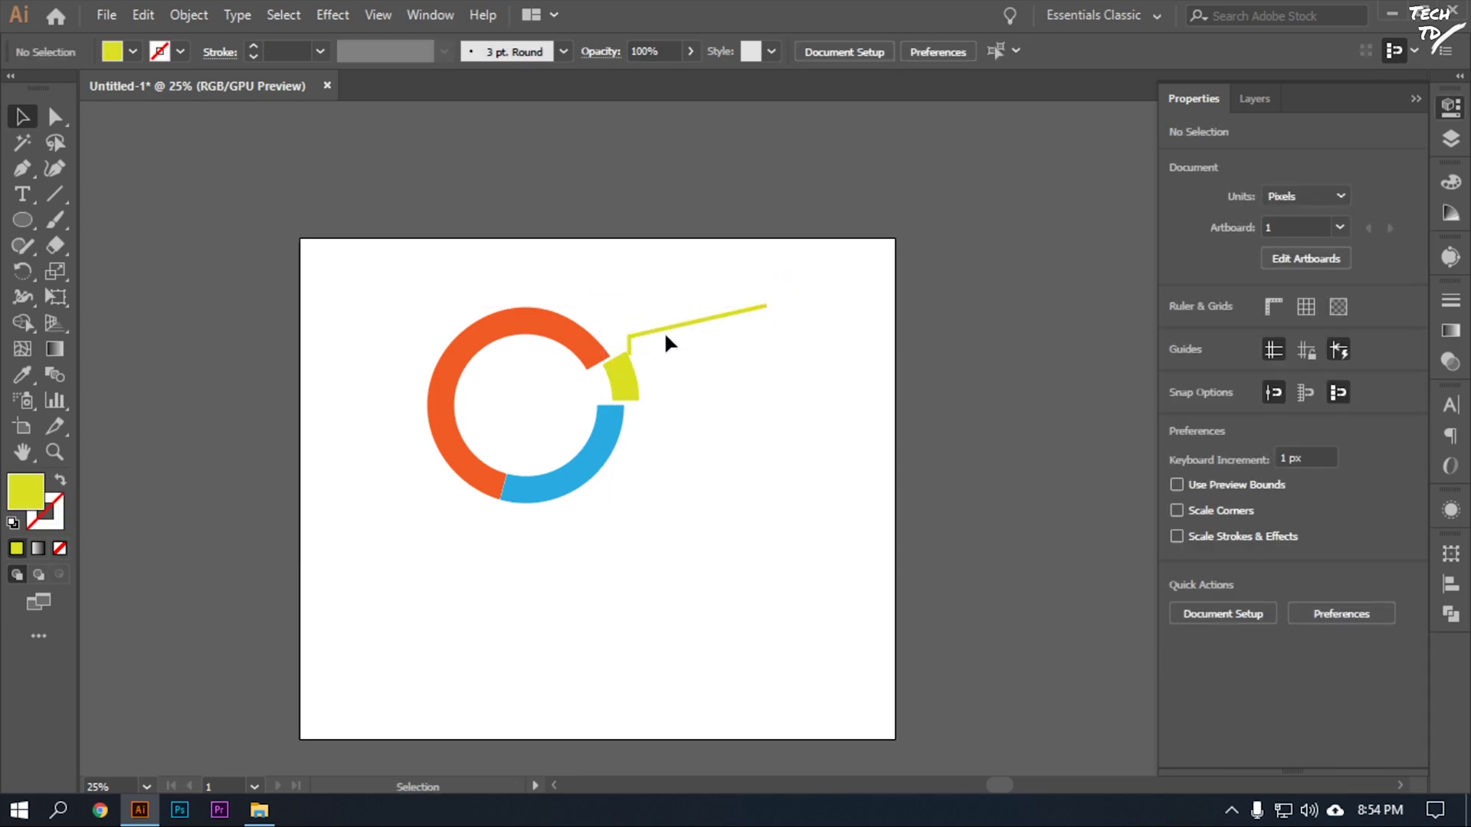
Step: Nudge the leader line about 10 px left on the yellow segment's upper corner
left_click(680, 325)
key("Left")
key("Left")
key("Left")
key("Left")
key("Left")
key("Left")
key("Left")
key("Left")
key("Left")
key("Left")
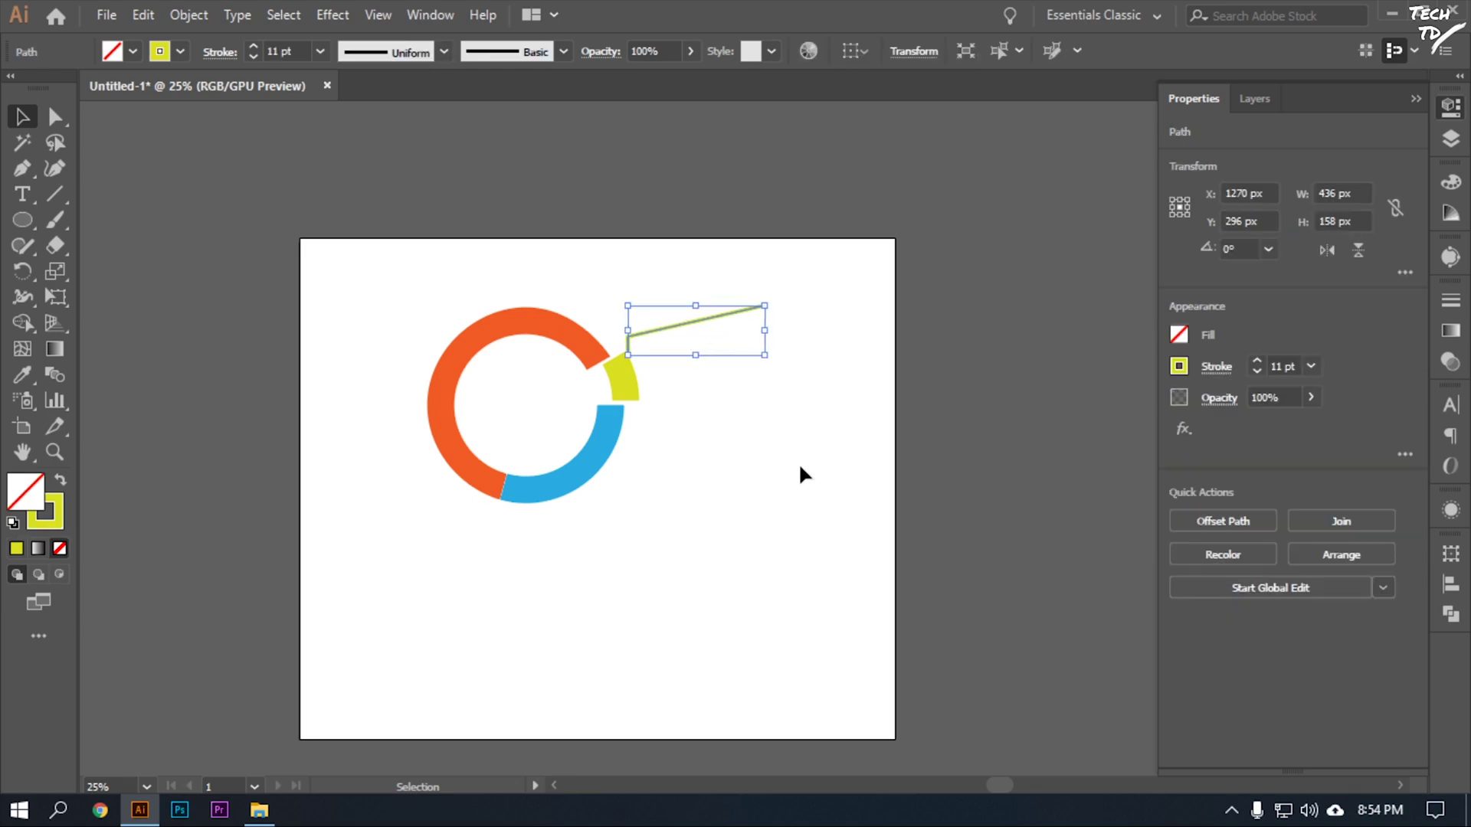
left_click(797, 471)
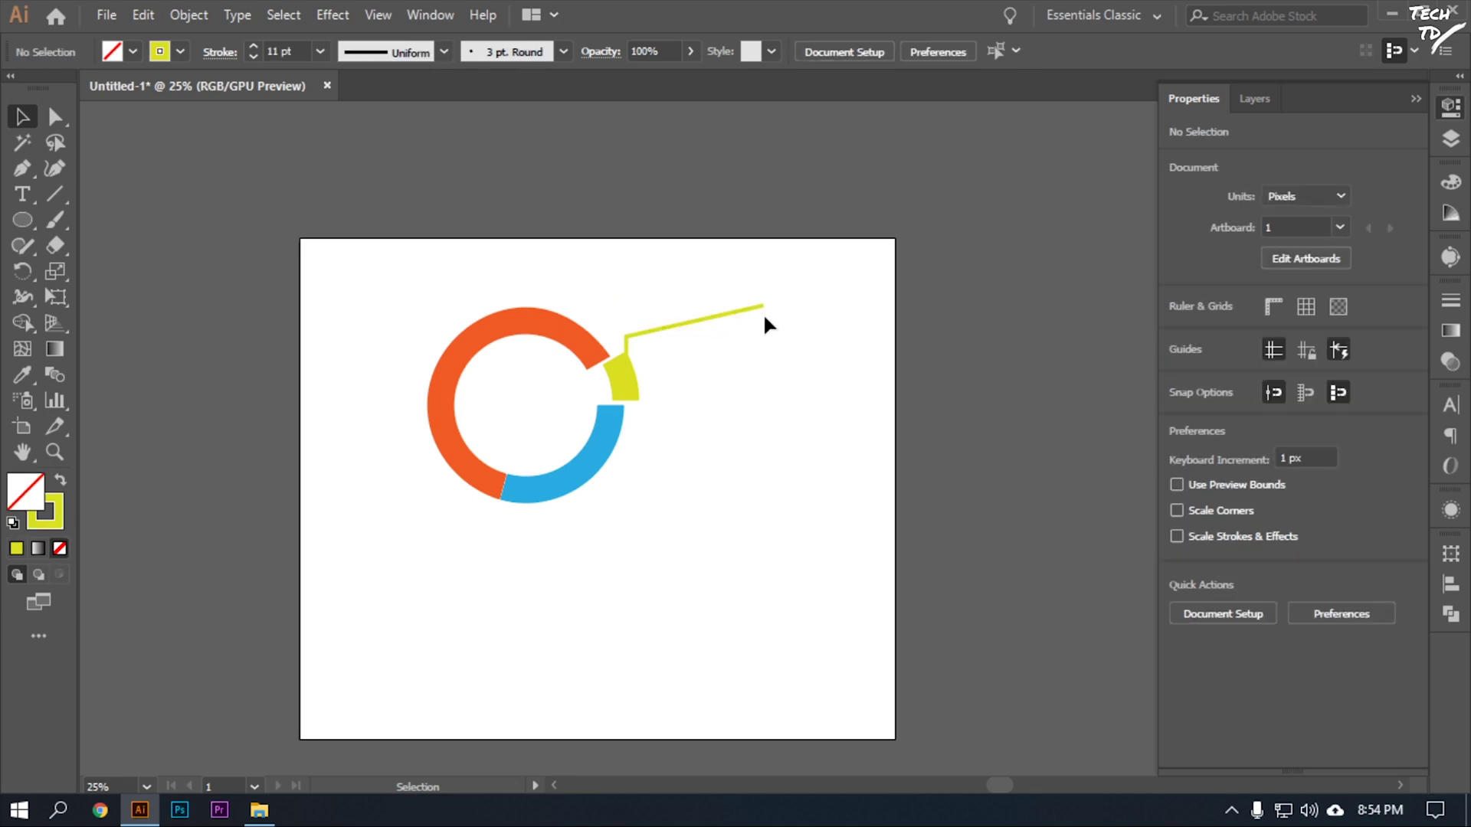
Step: Add the text label "Profit 30%" above the leader line's outer end
left_click(27, 196)
left_click(761, 274)
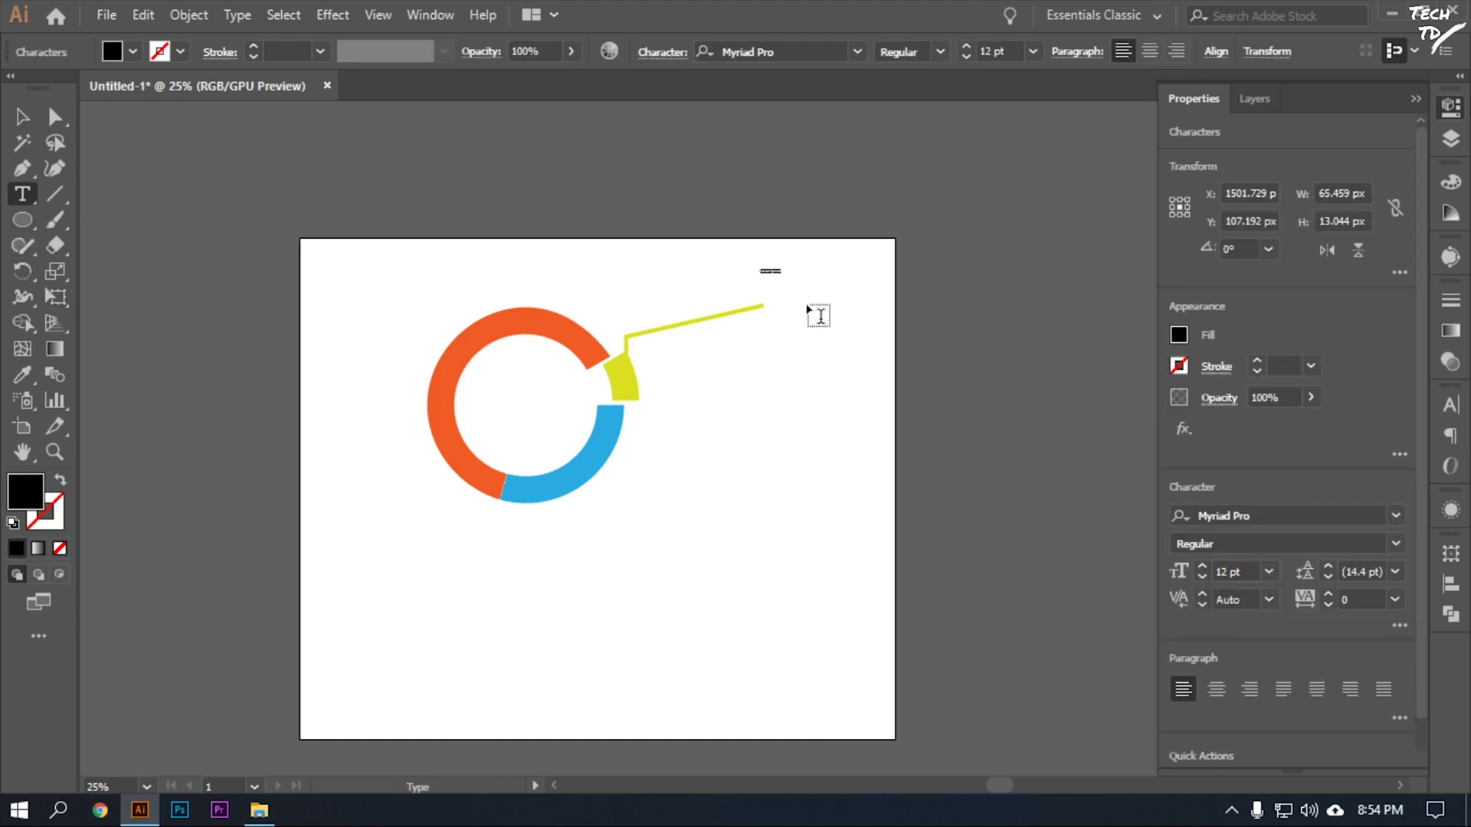
type("mone")
type("%")
key("Escape")
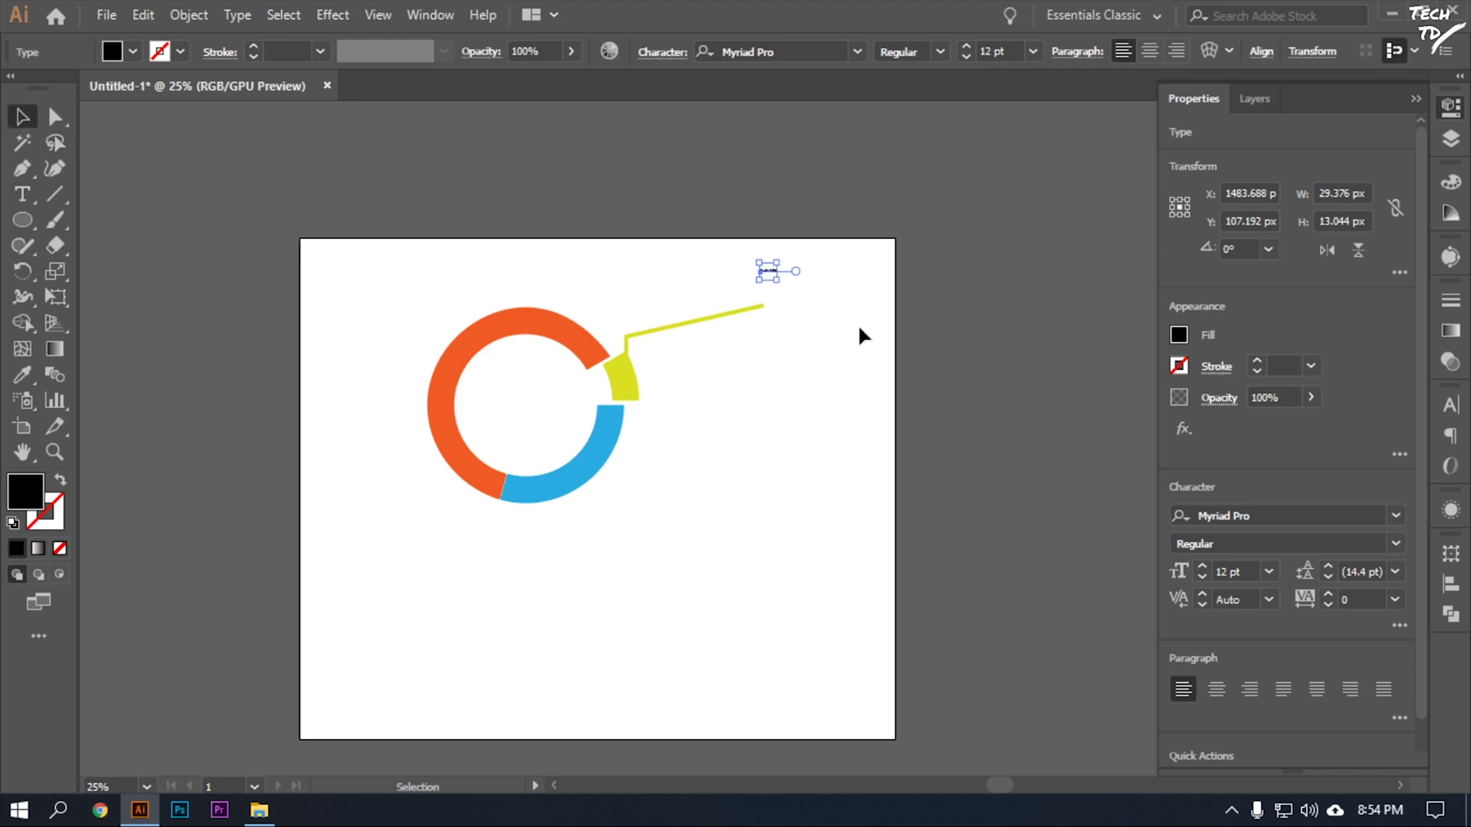
Step: Enlarge the "Profit 30%" label and place it beside the leader line's outer end
left_click_drag(784, 287, 824, 329)
left_click_drag(782, 276, 843, 311)
left_click(773, 559)
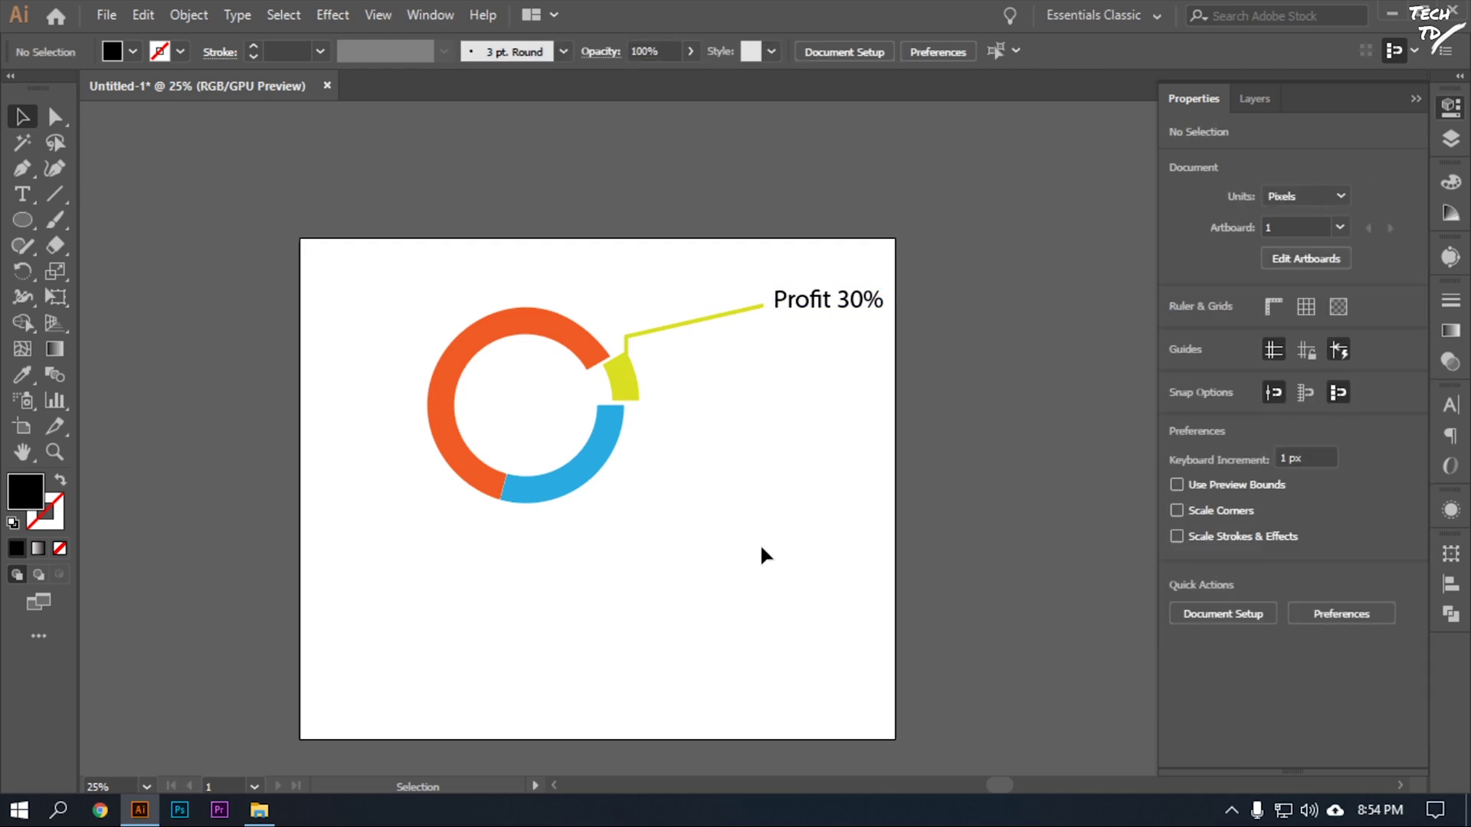
Step: Change the leader line's stroke colour to black
left_click(734, 312)
left_click(181, 51)
left_click(60, 95)
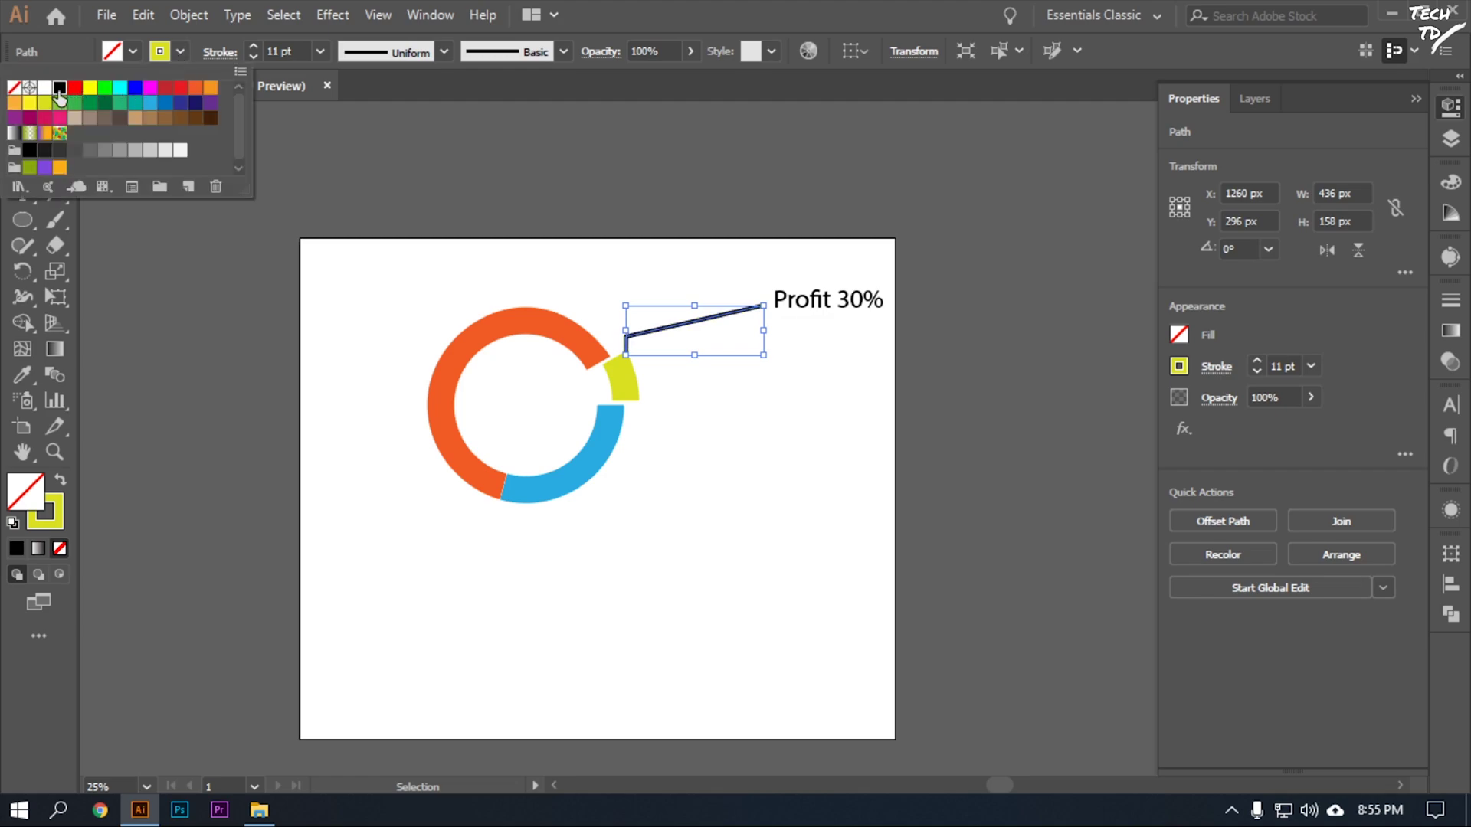
left_click(762, 464)
Step: Thin the black leader line by setting its stroke weight to 3 pt
left_click(677, 326)
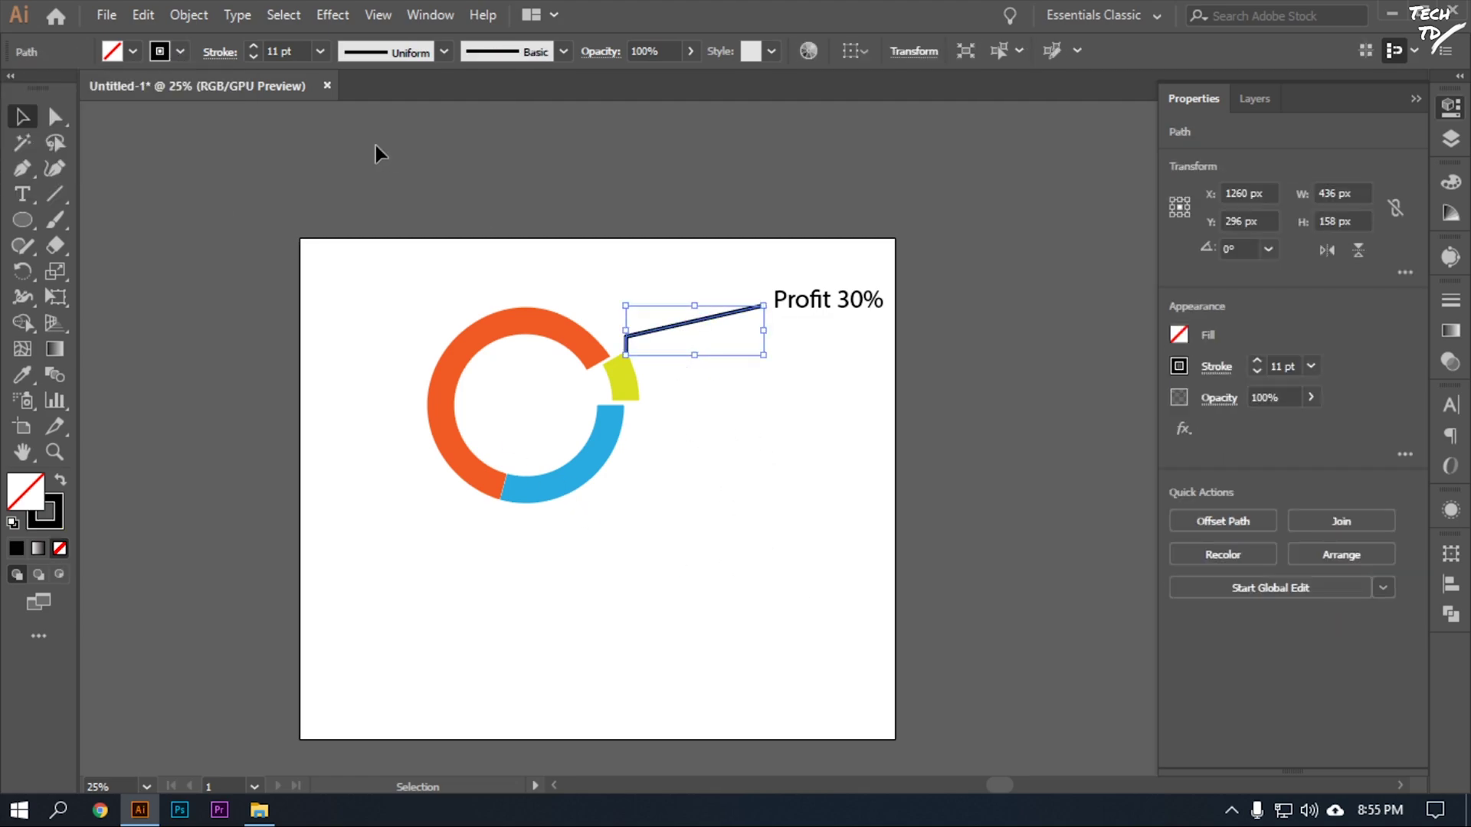
left_click(253, 58)
left_click(252, 58)
left_click(253, 57)
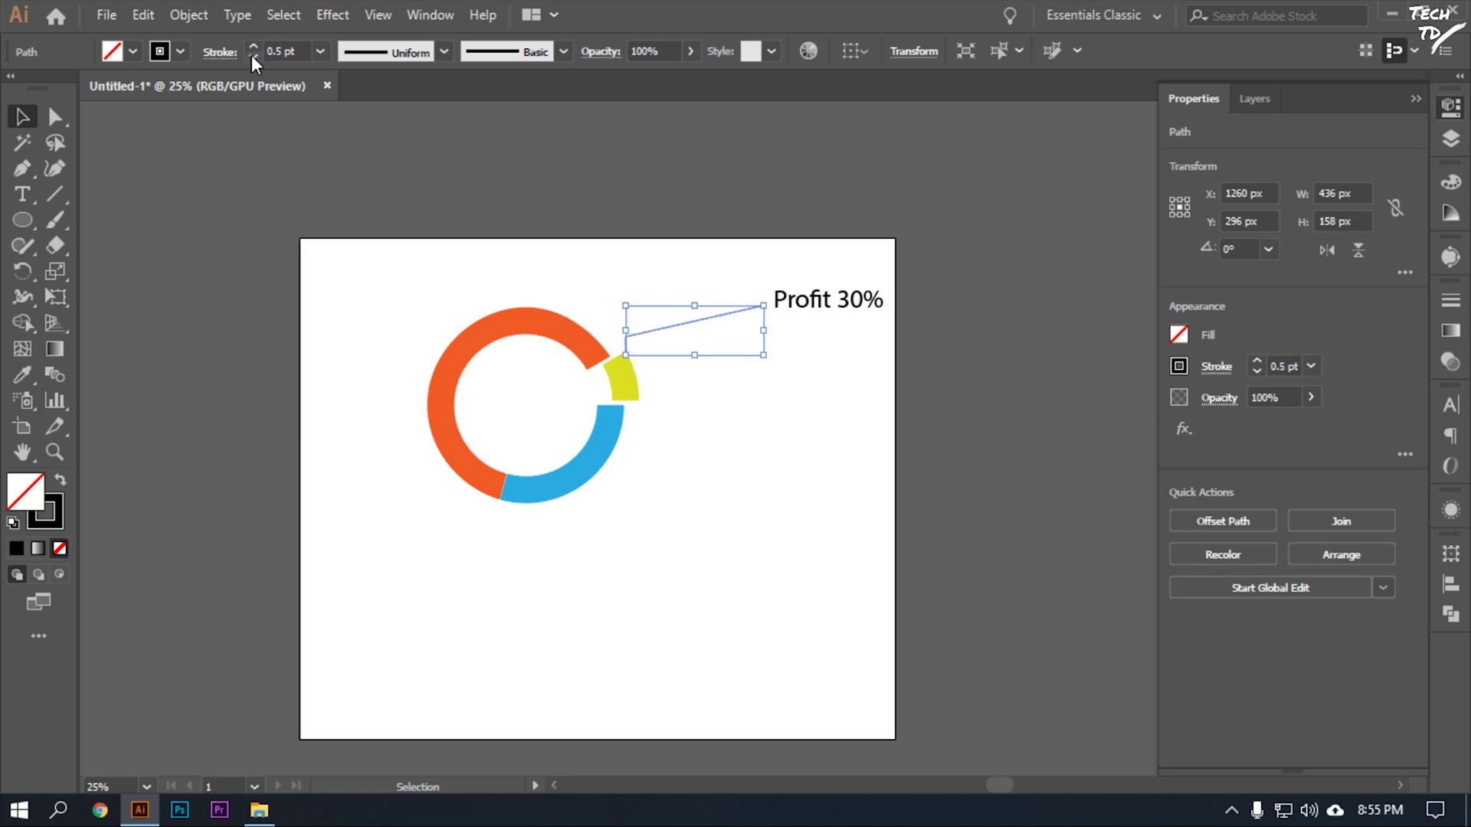
left_click(252, 46)
left_click(252, 45)
left_click(812, 585)
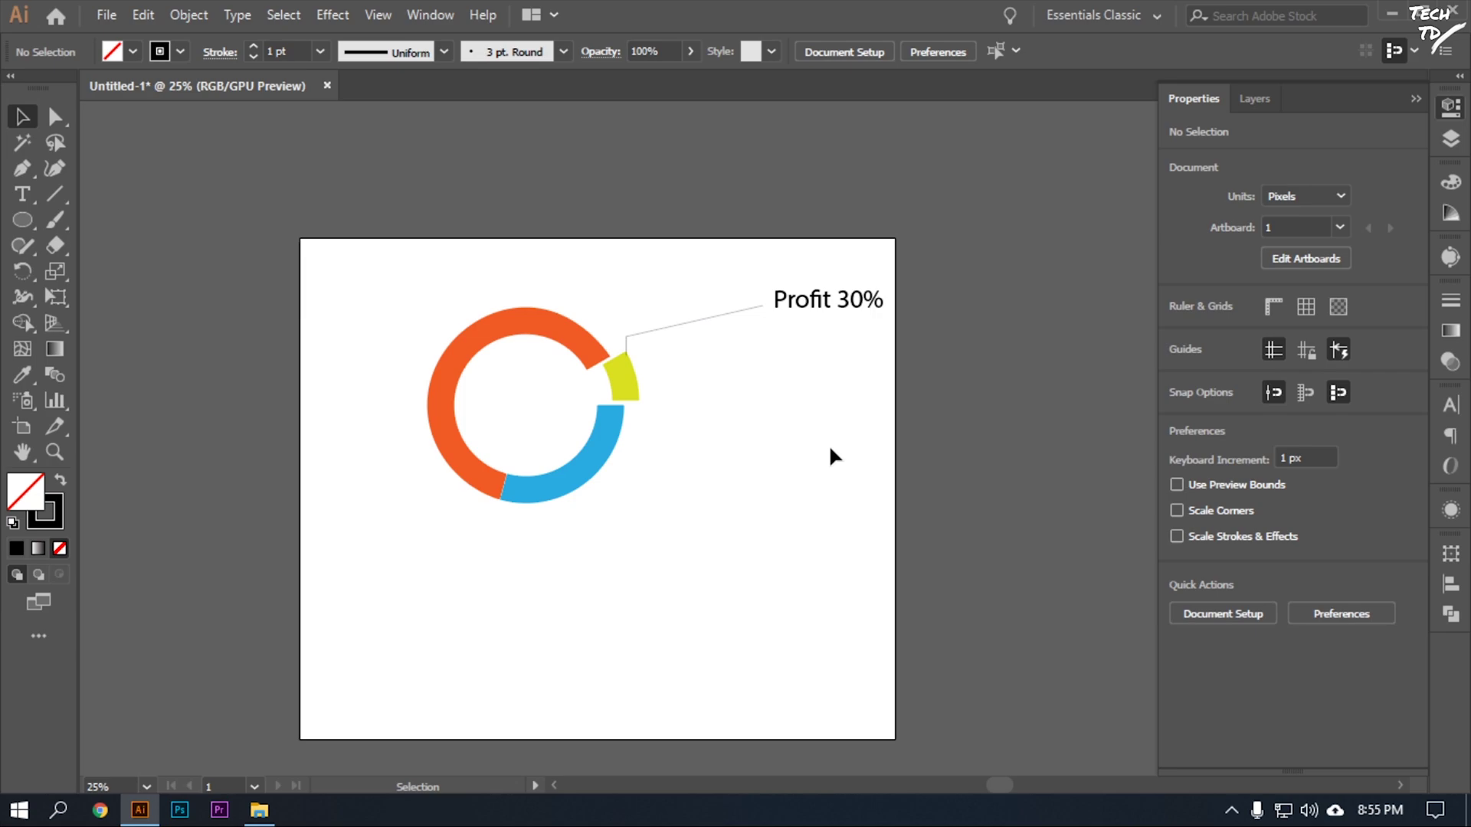
left_click(689, 320)
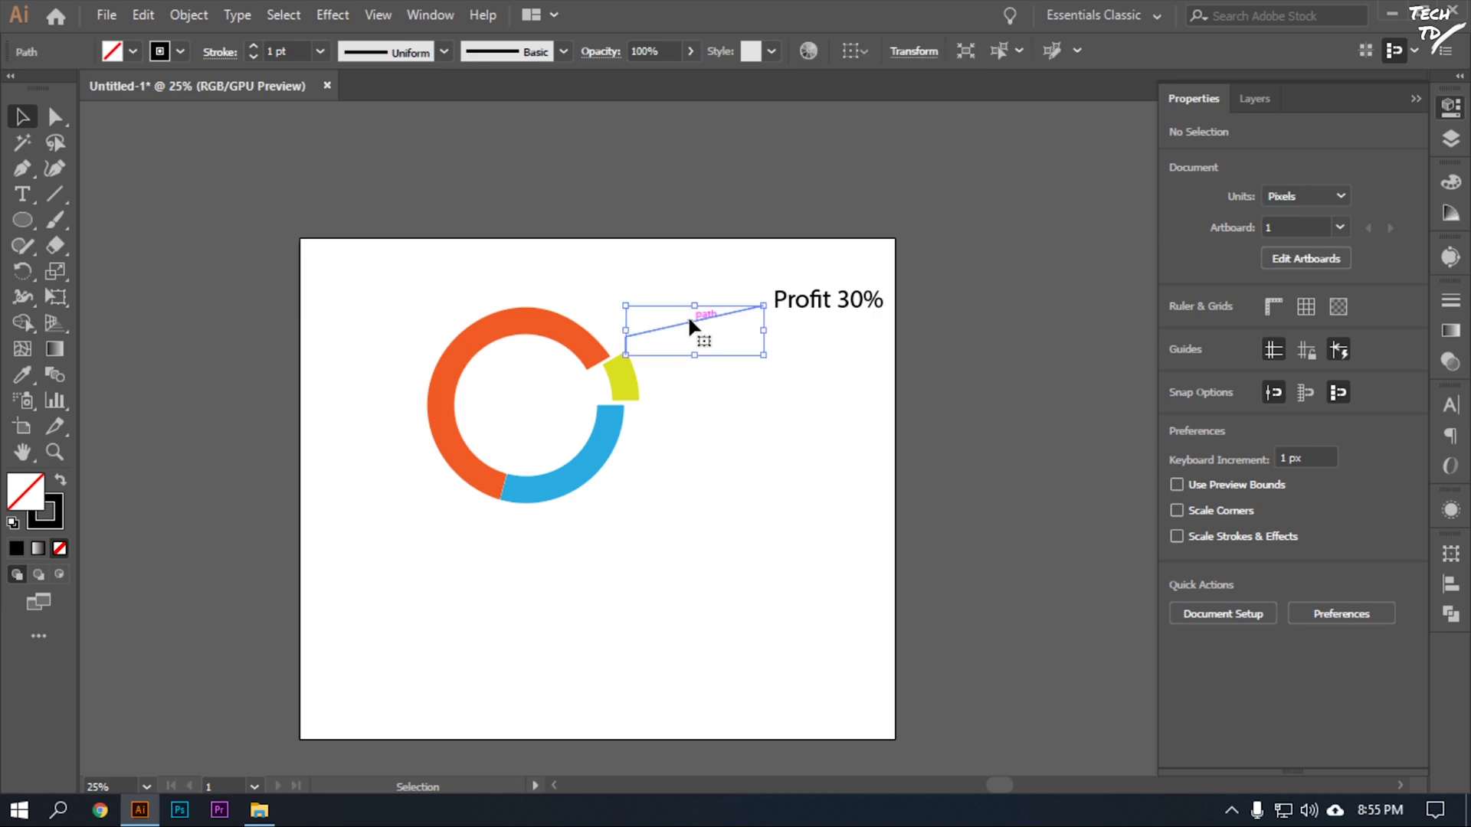
left_click(253, 46)
left_click(737, 472)
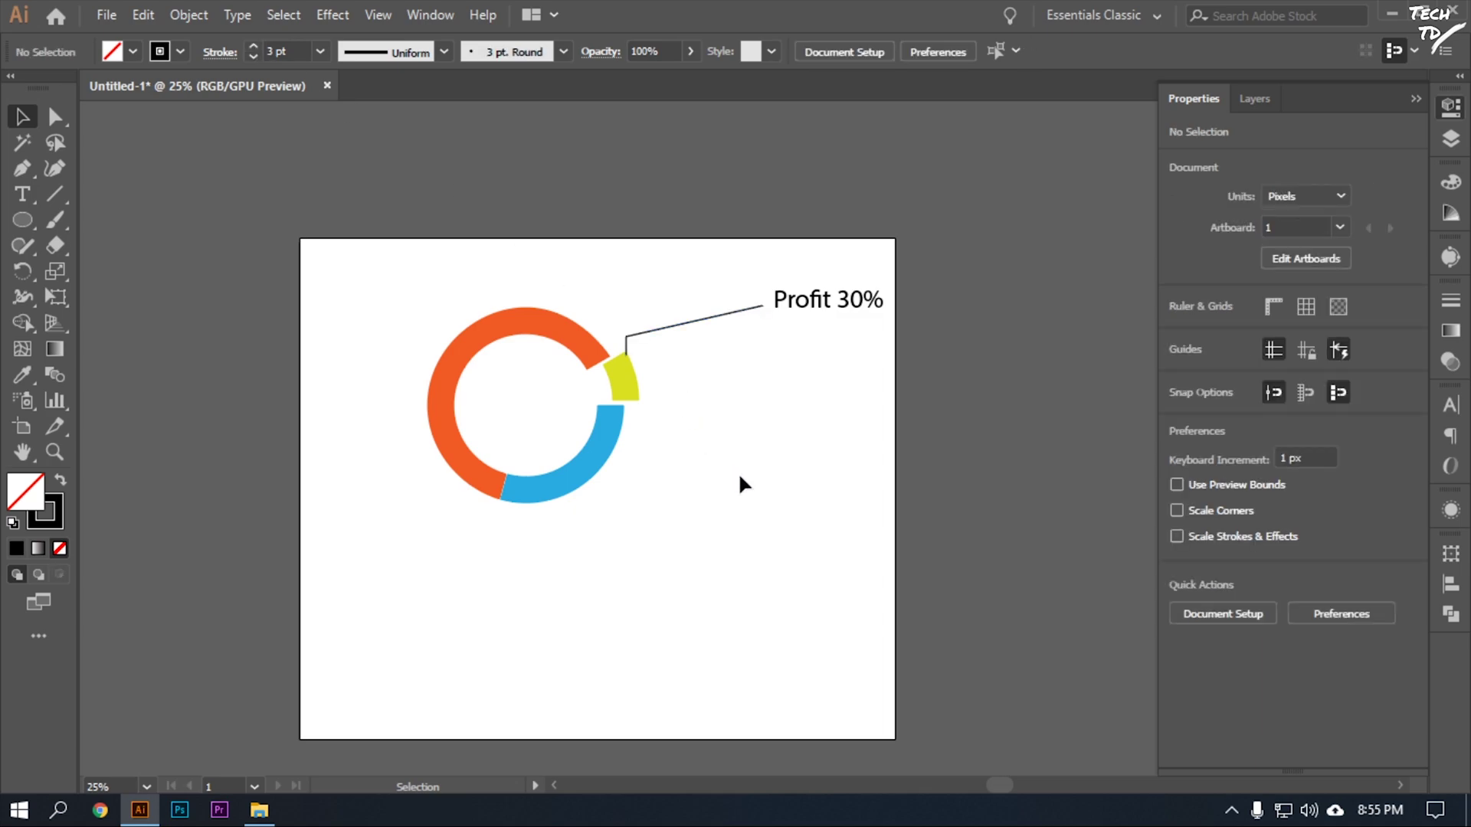